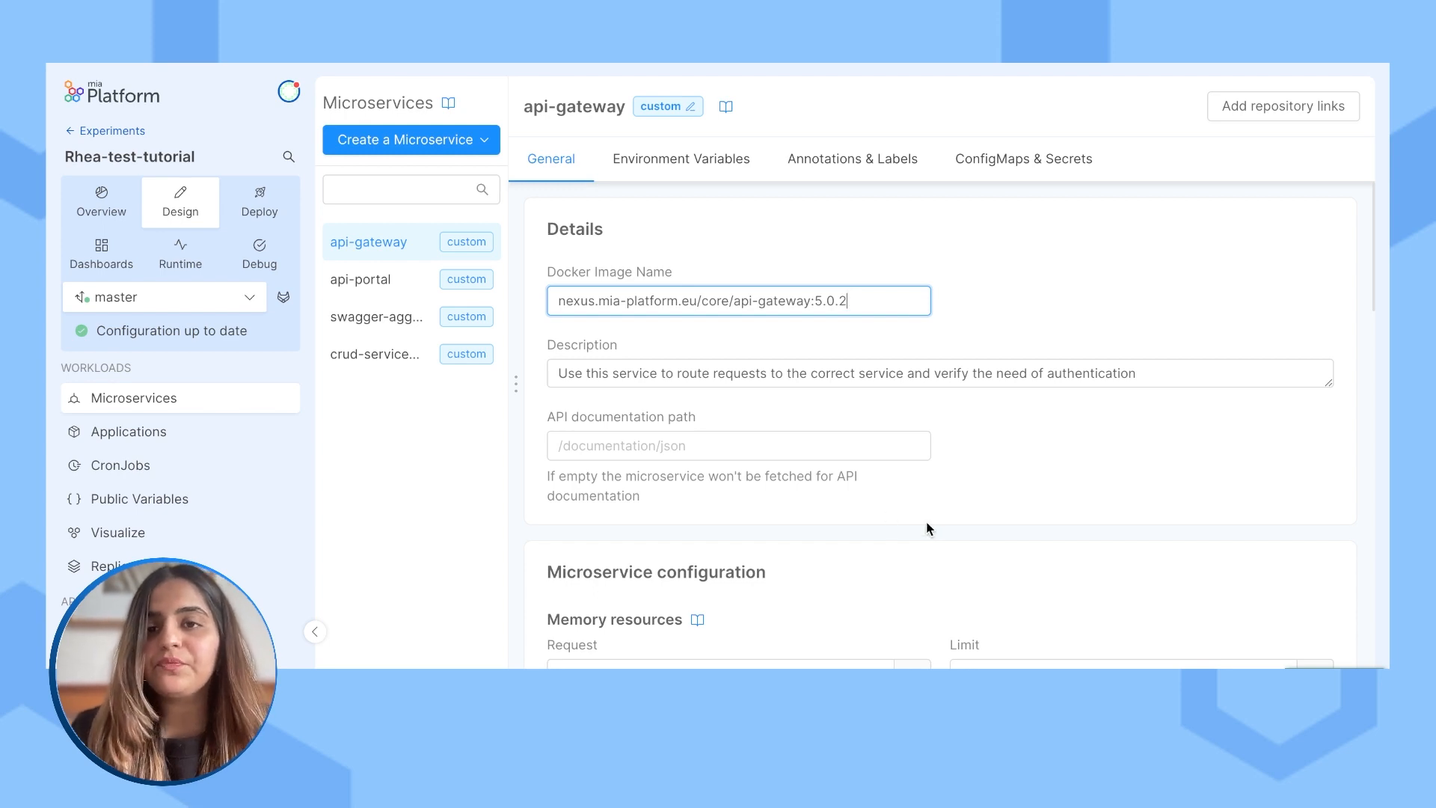
Step: Start creating a microservice from the Marketplace and search for "flow manager"
click(405, 143)
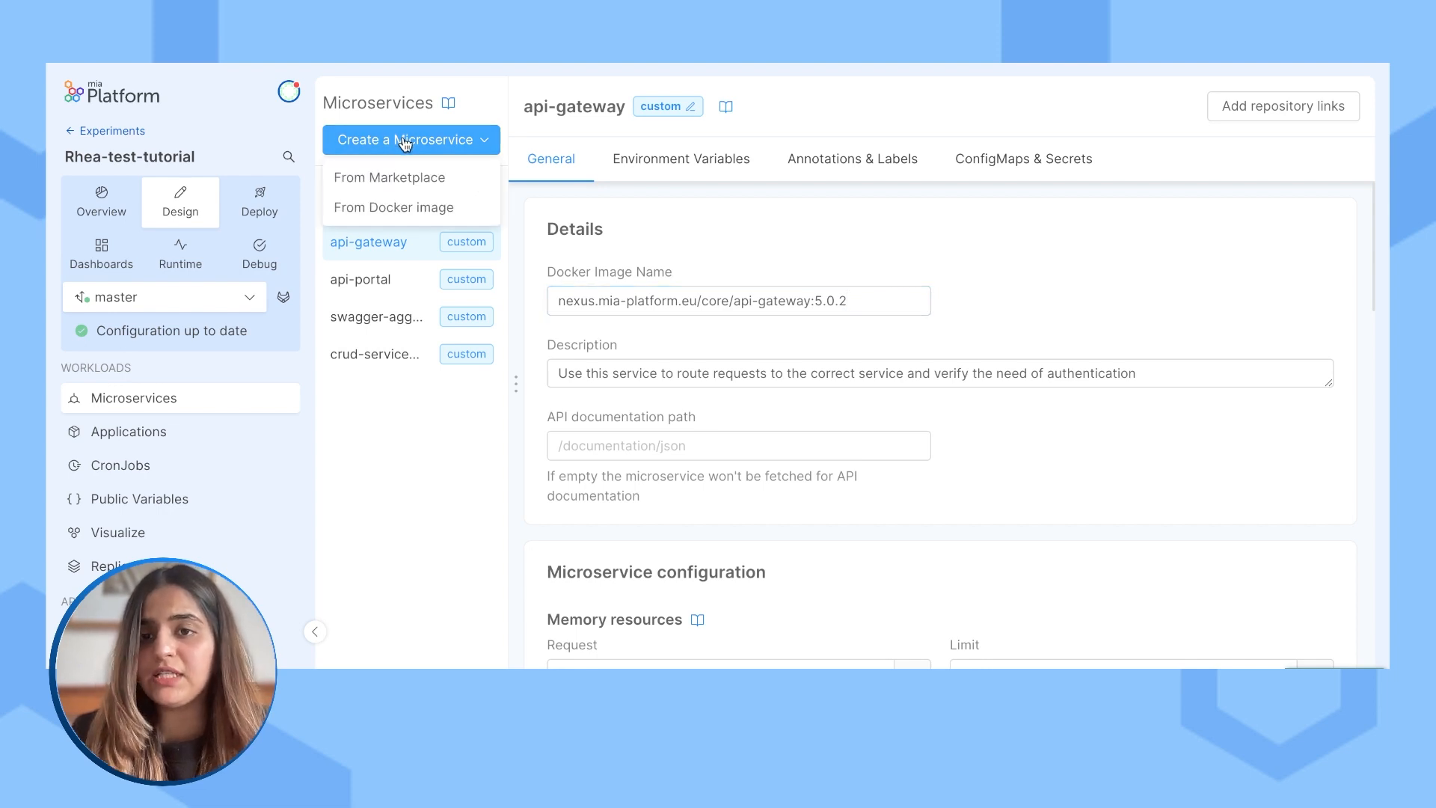
click(405, 186)
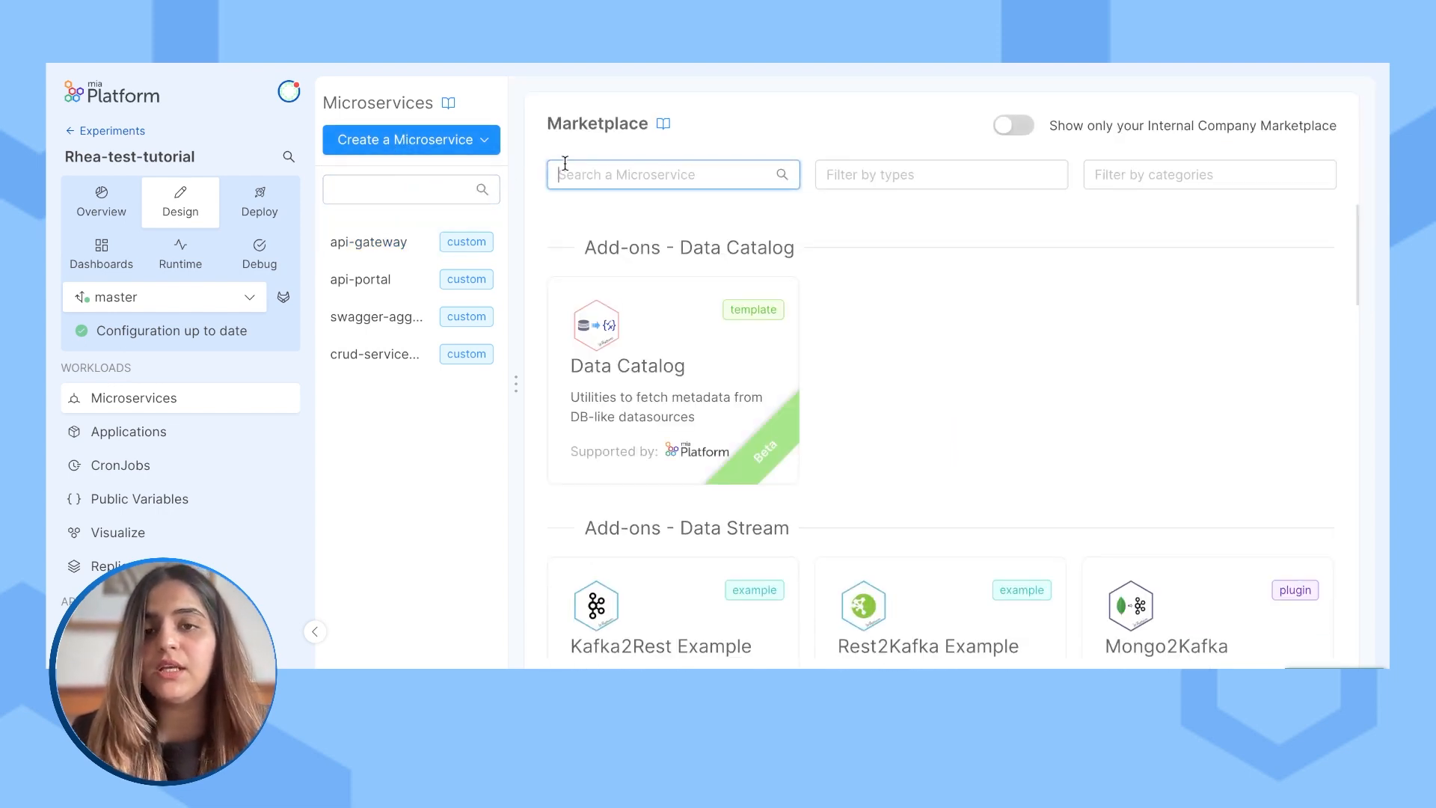
text(flow ma)
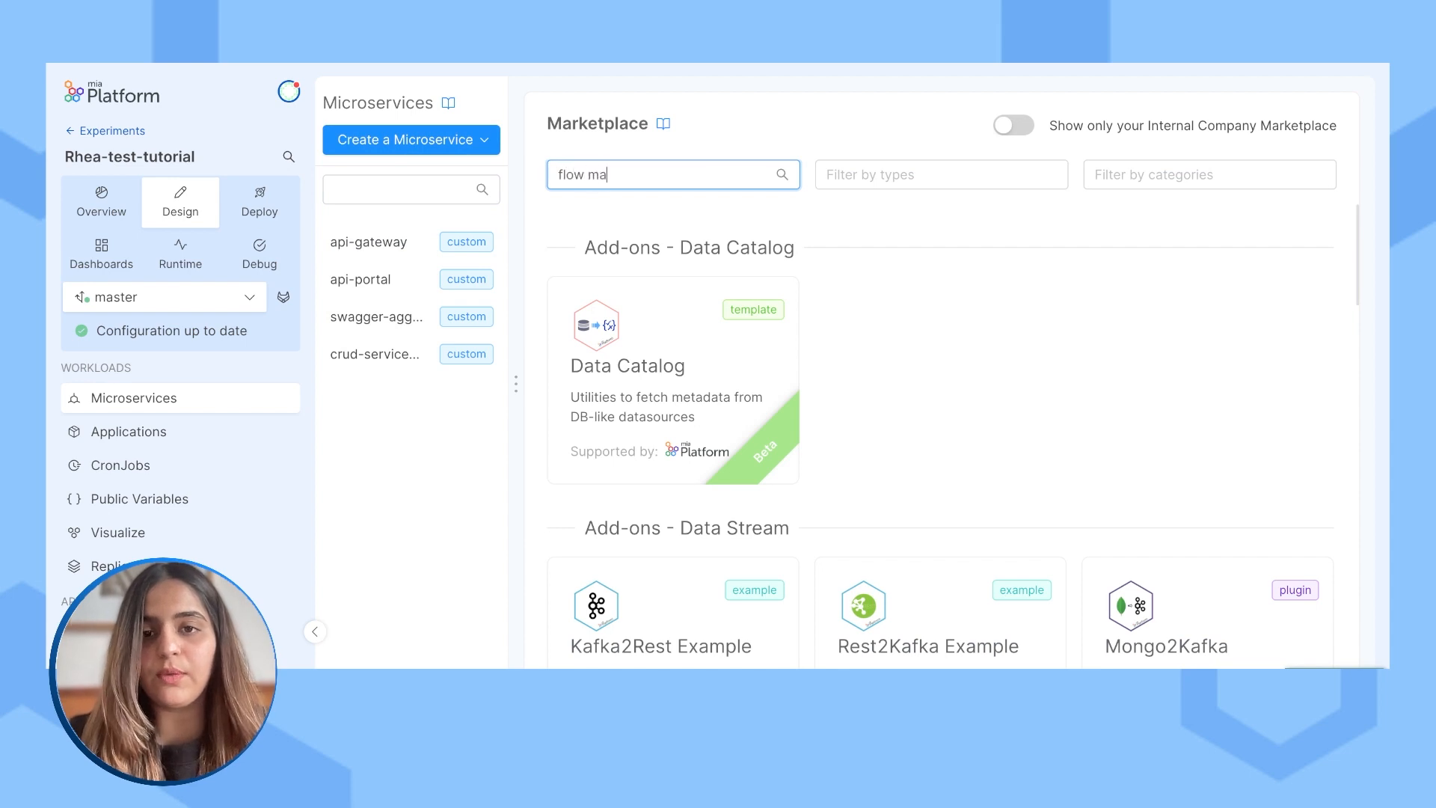
text(nager)
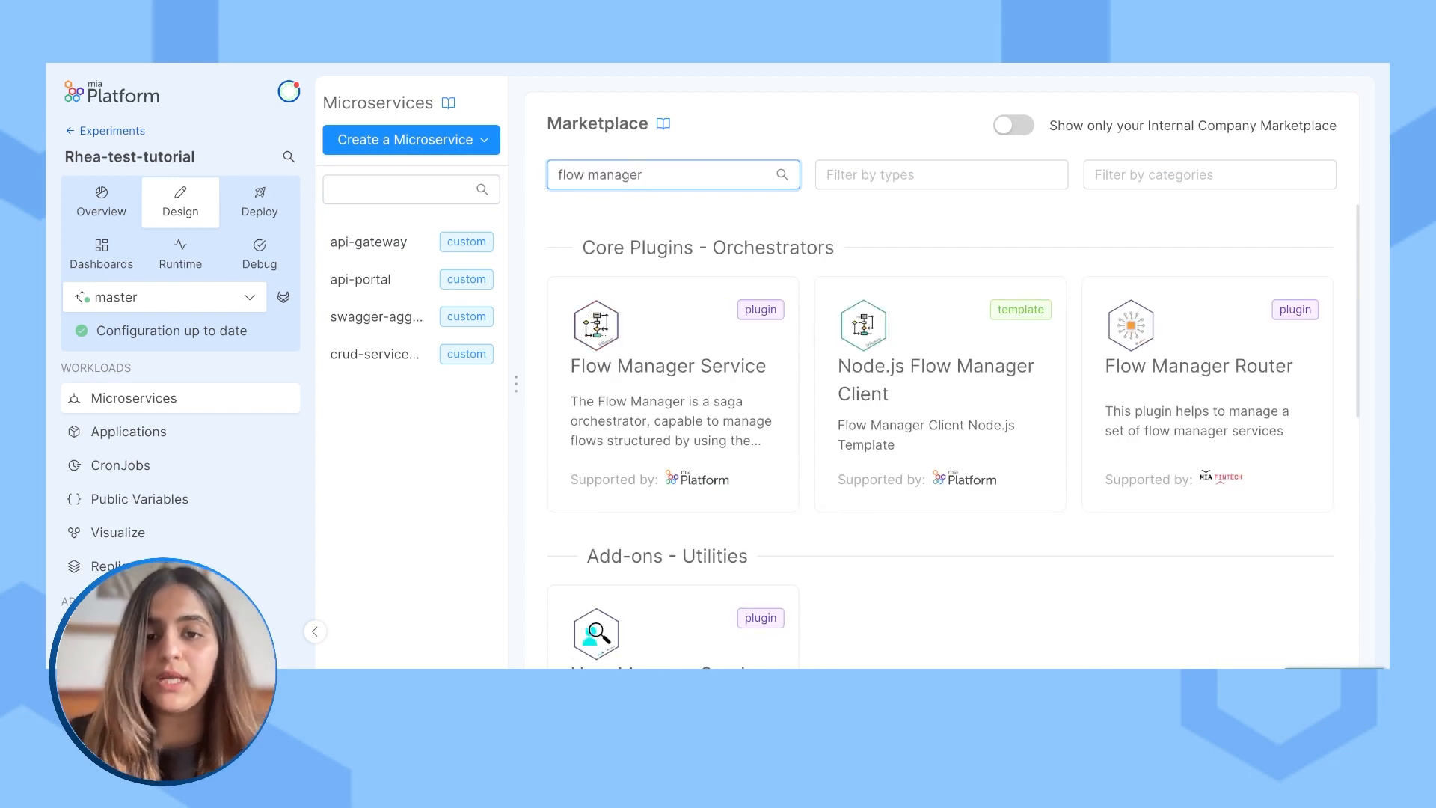
Step: Create the Flow Manager Service plugin with its default name, description and configuration name
click(691, 379)
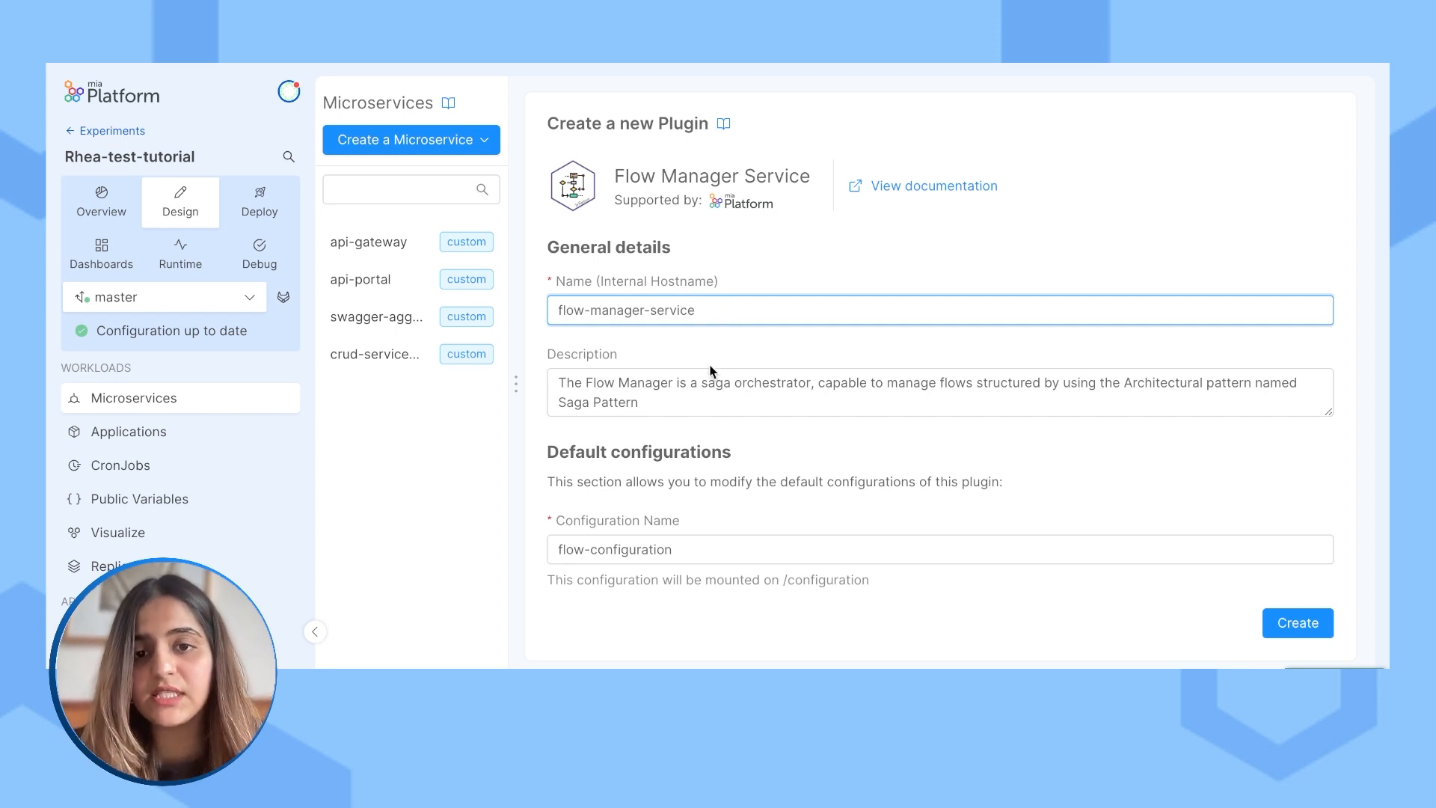
click(702, 408)
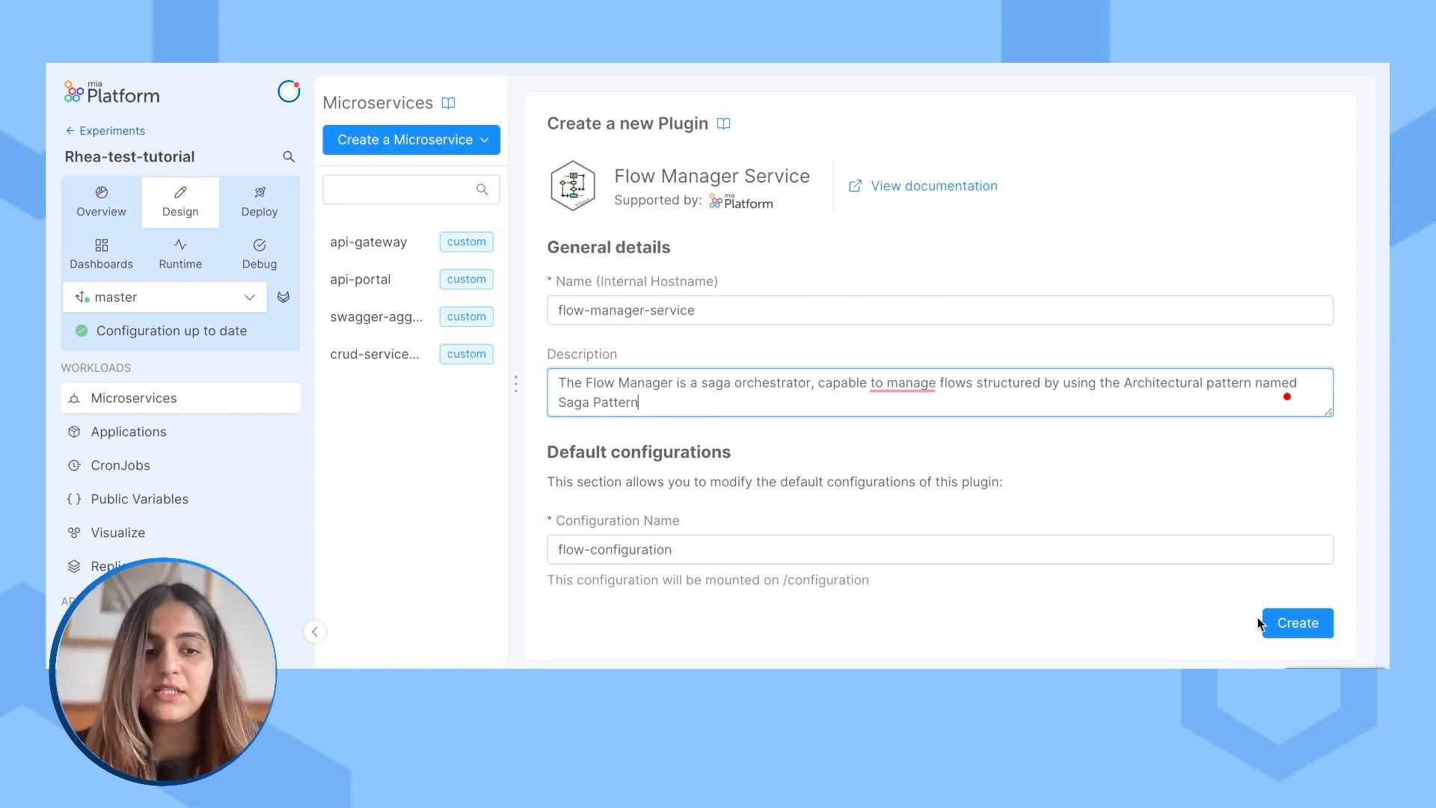
click(1298, 626)
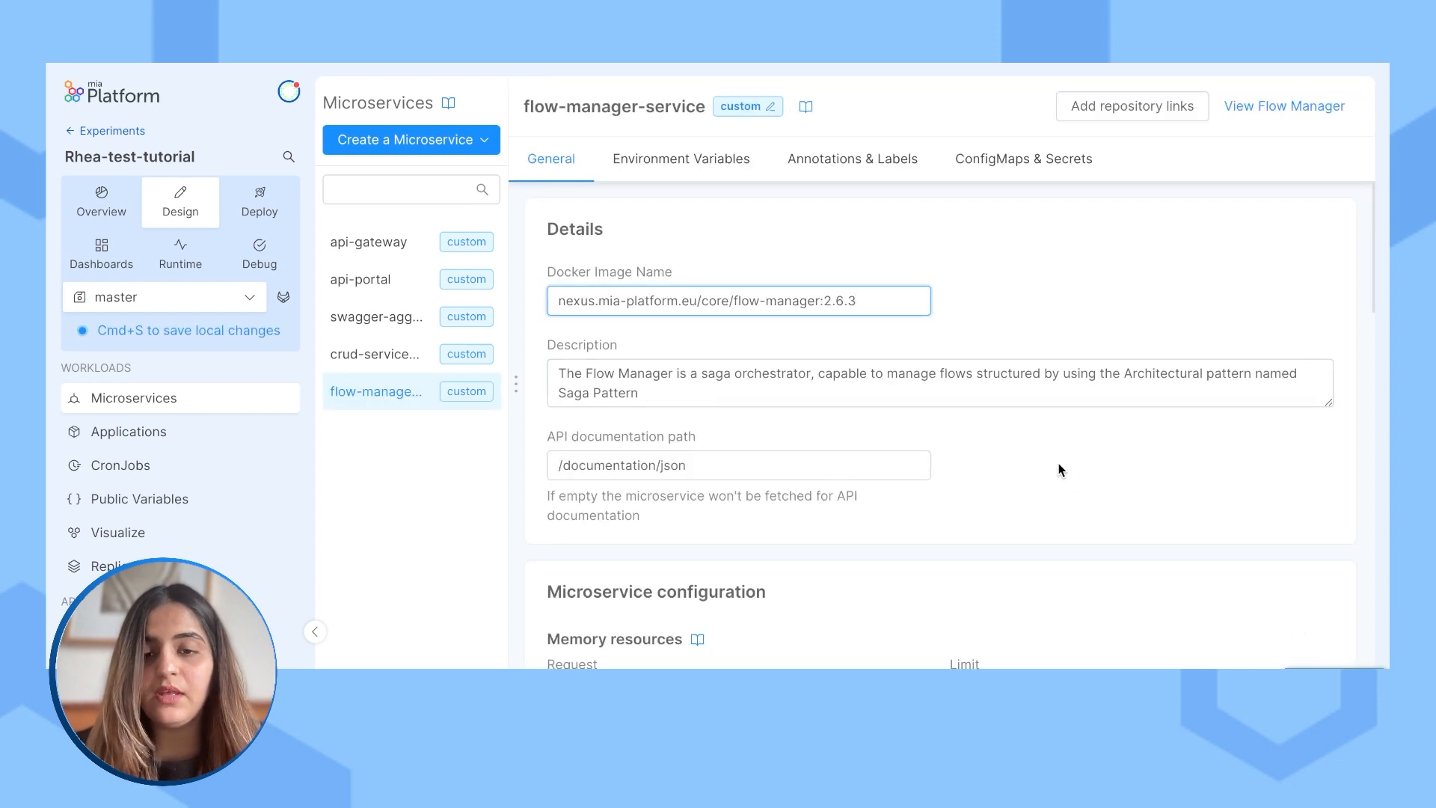
scroll(1058, 464, down, 4)
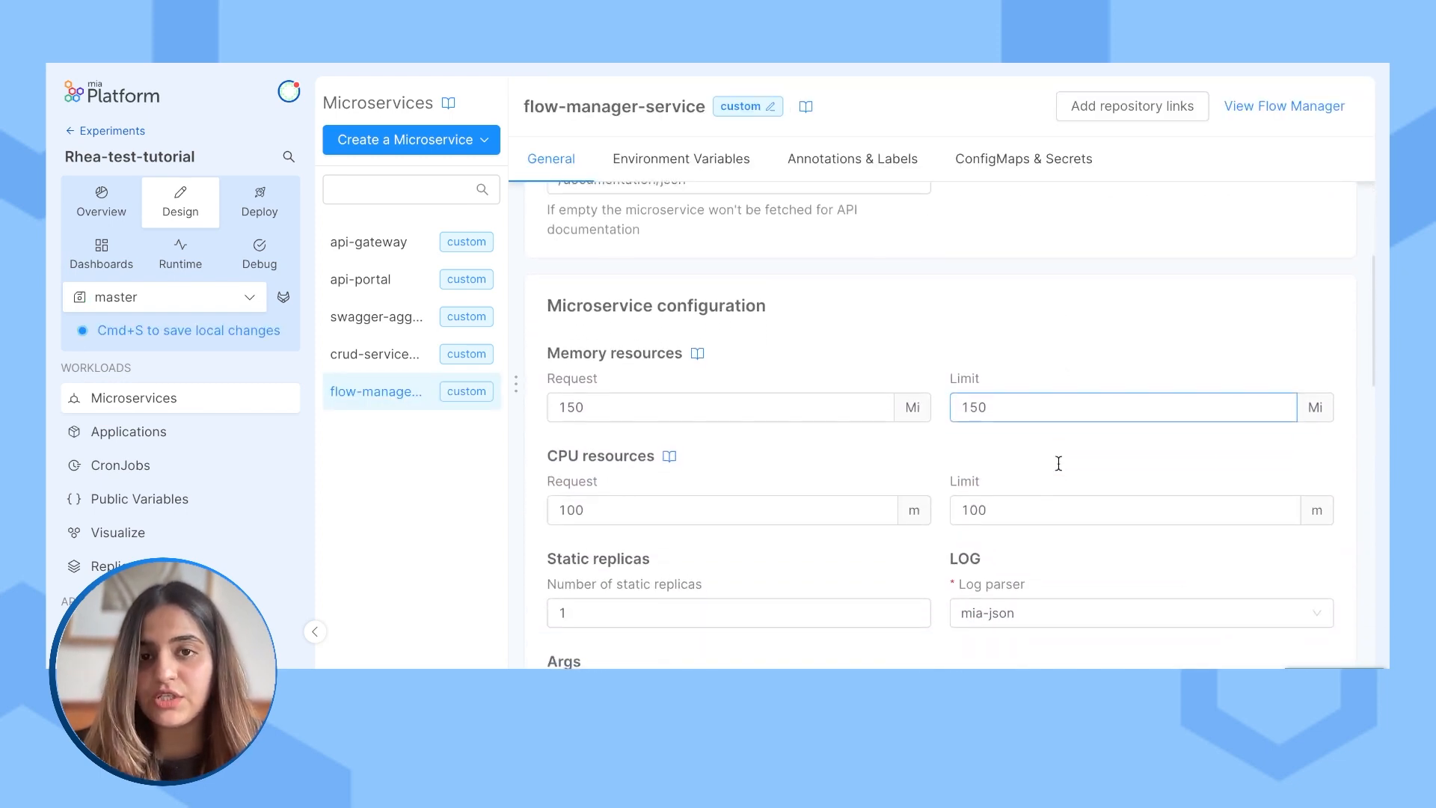
scroll(1057, 463, up, 5)
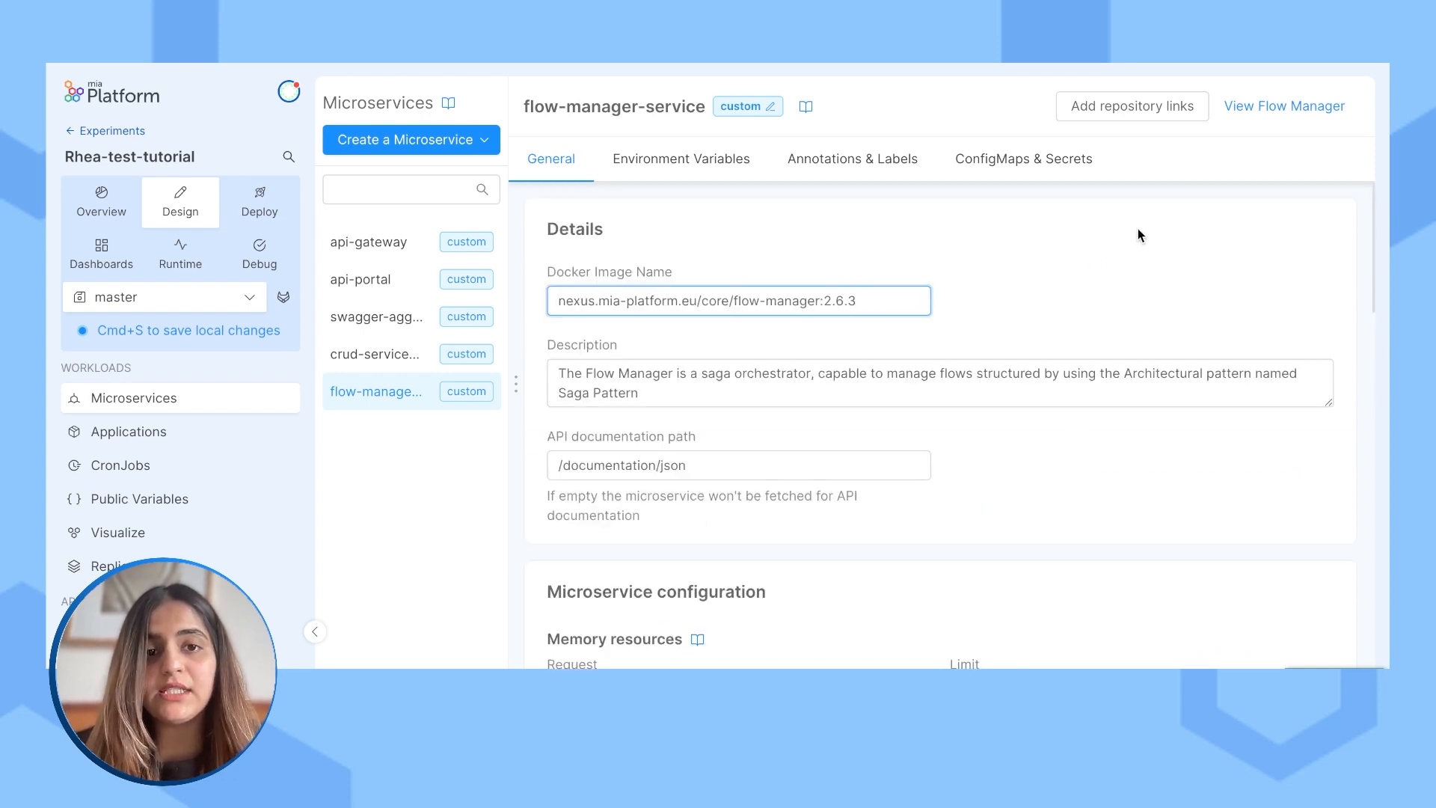
Step: Open the flow diagram of flow-manager-service and link the microservice to enable editing
click(1284, 112)
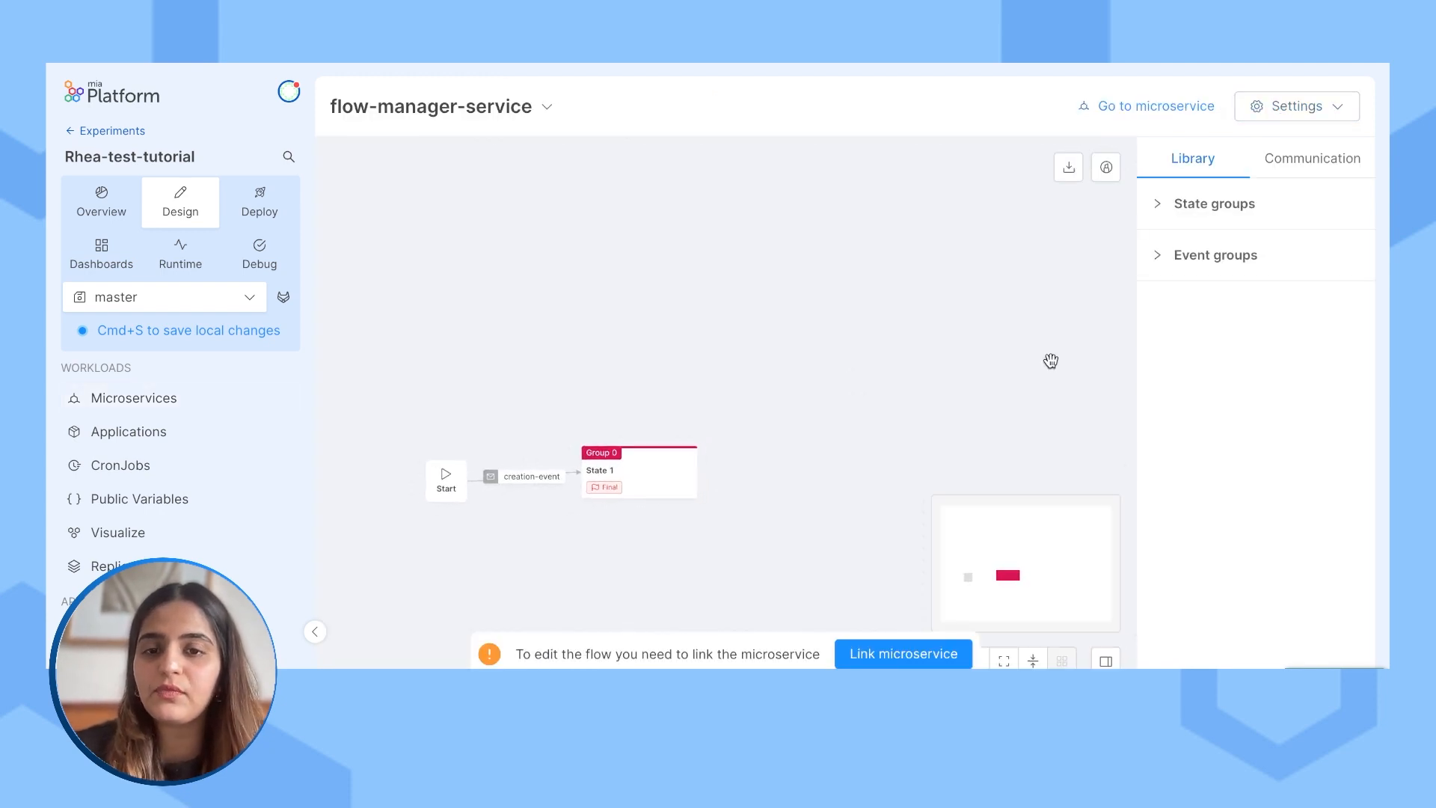
scroll(673, 512, up, 3)
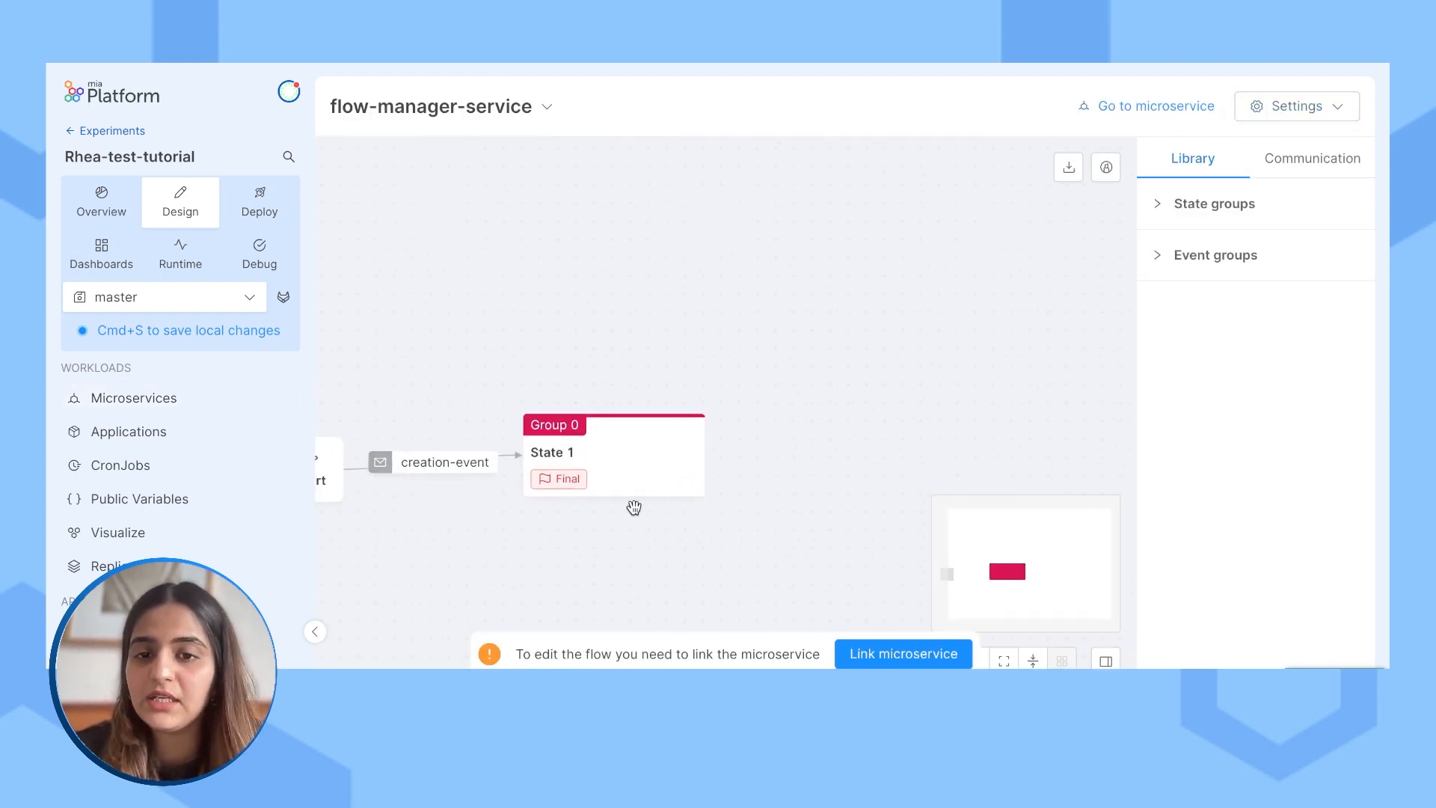
drag(519, 561, 631, 539)
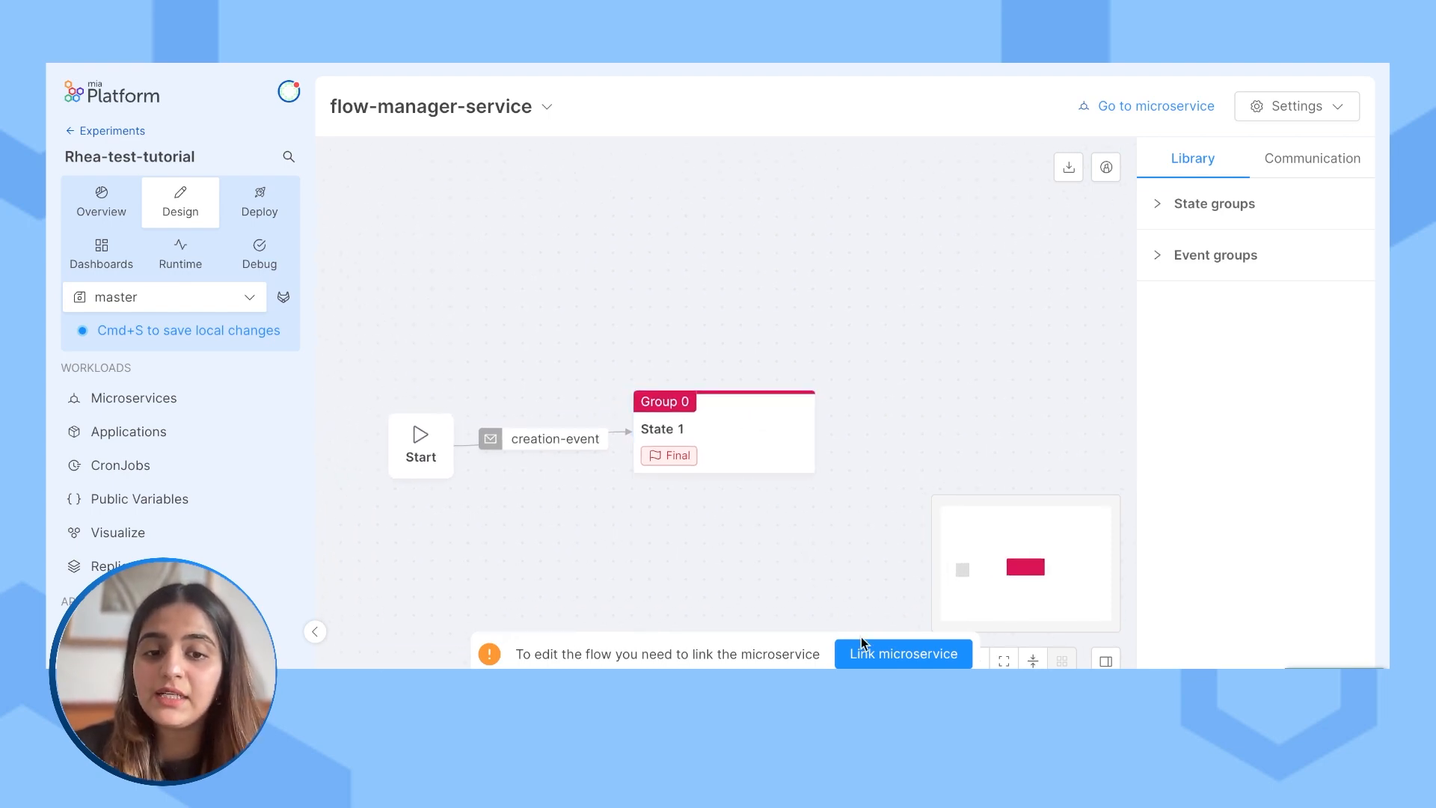
click(878, 654)
click(901, 593)
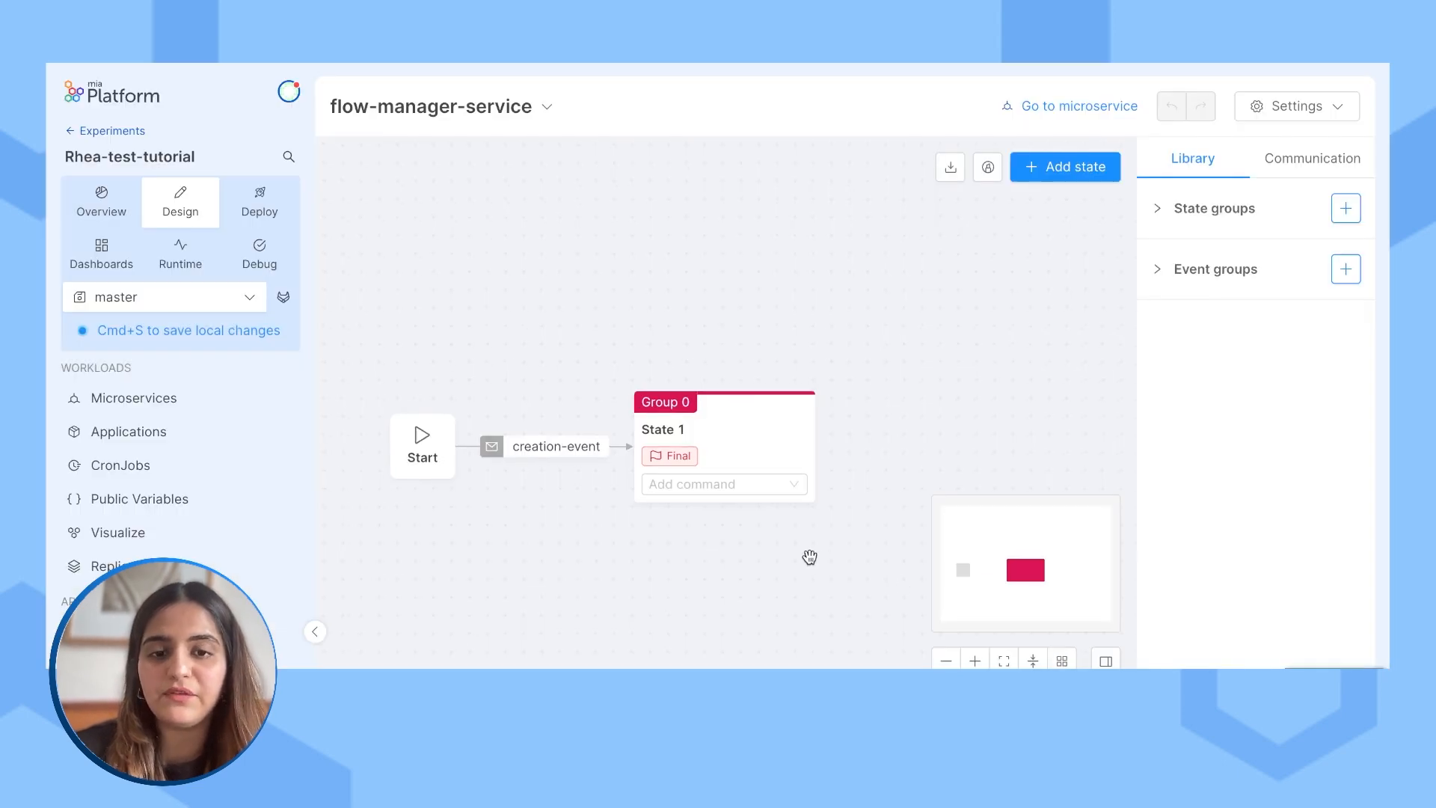
Step: Add a new state to the flow and place it above and to the right of State 1
drag(770, 570, 724, 493)
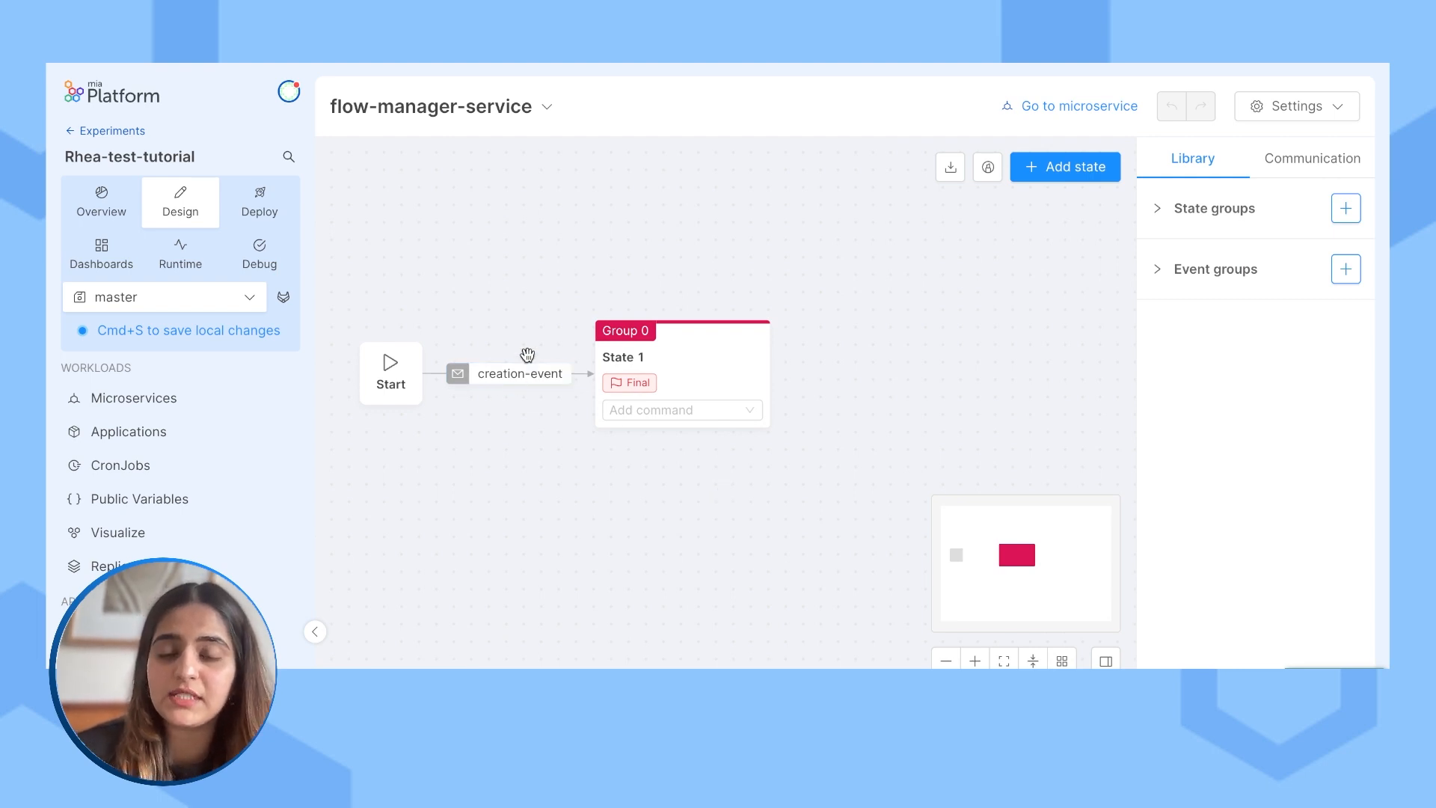
mouse_move(717, 381)
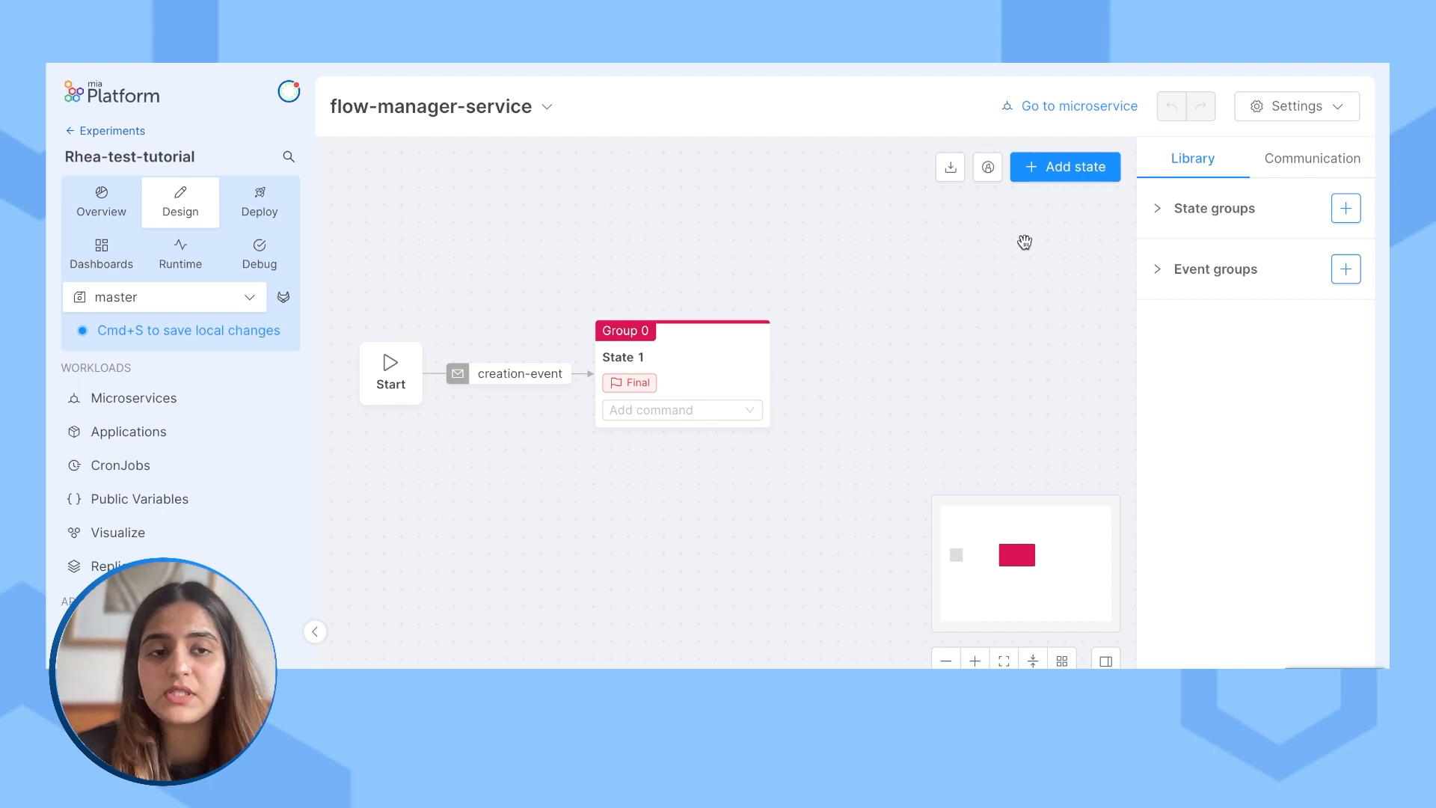
click(1068, 187)
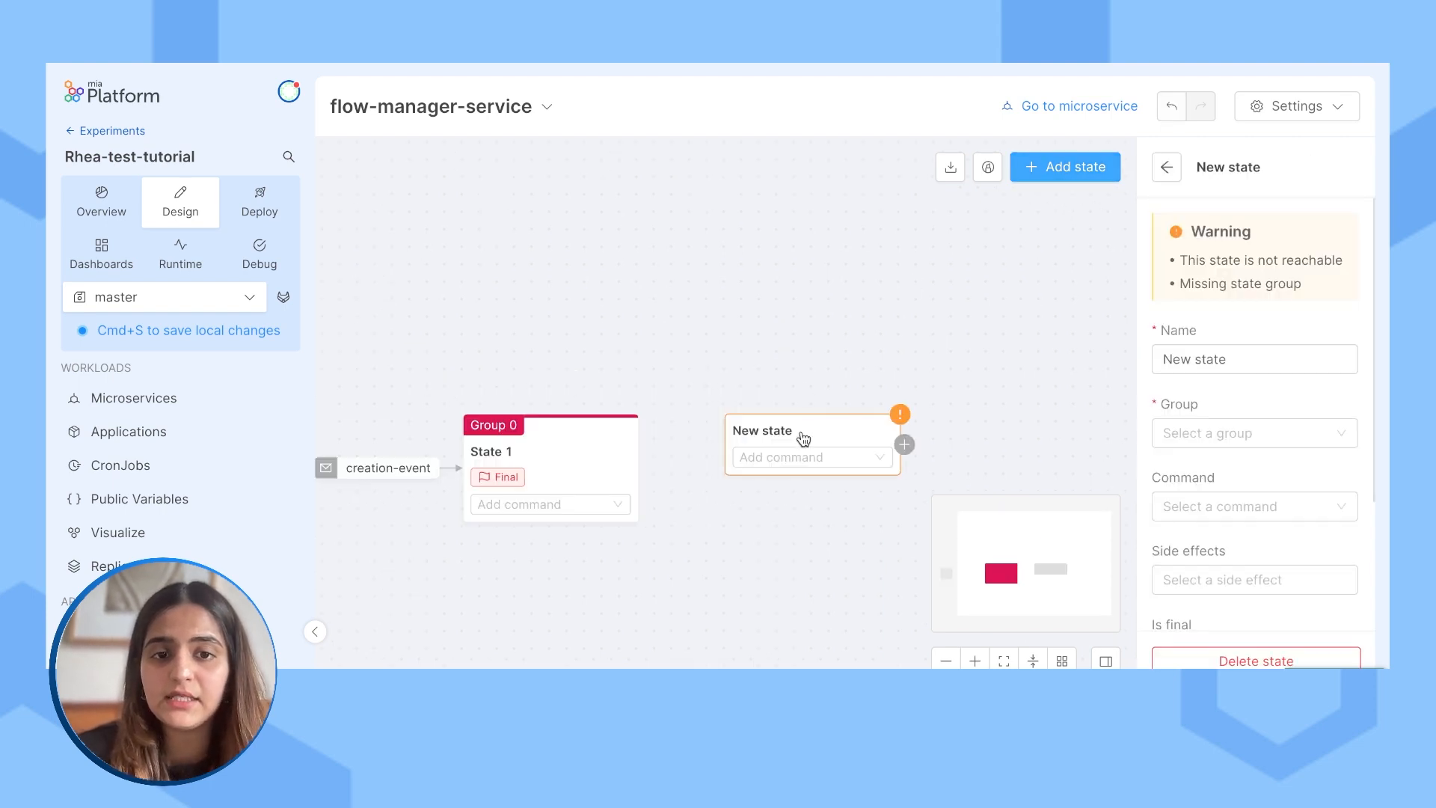
drag(804, 426, 805, 344)
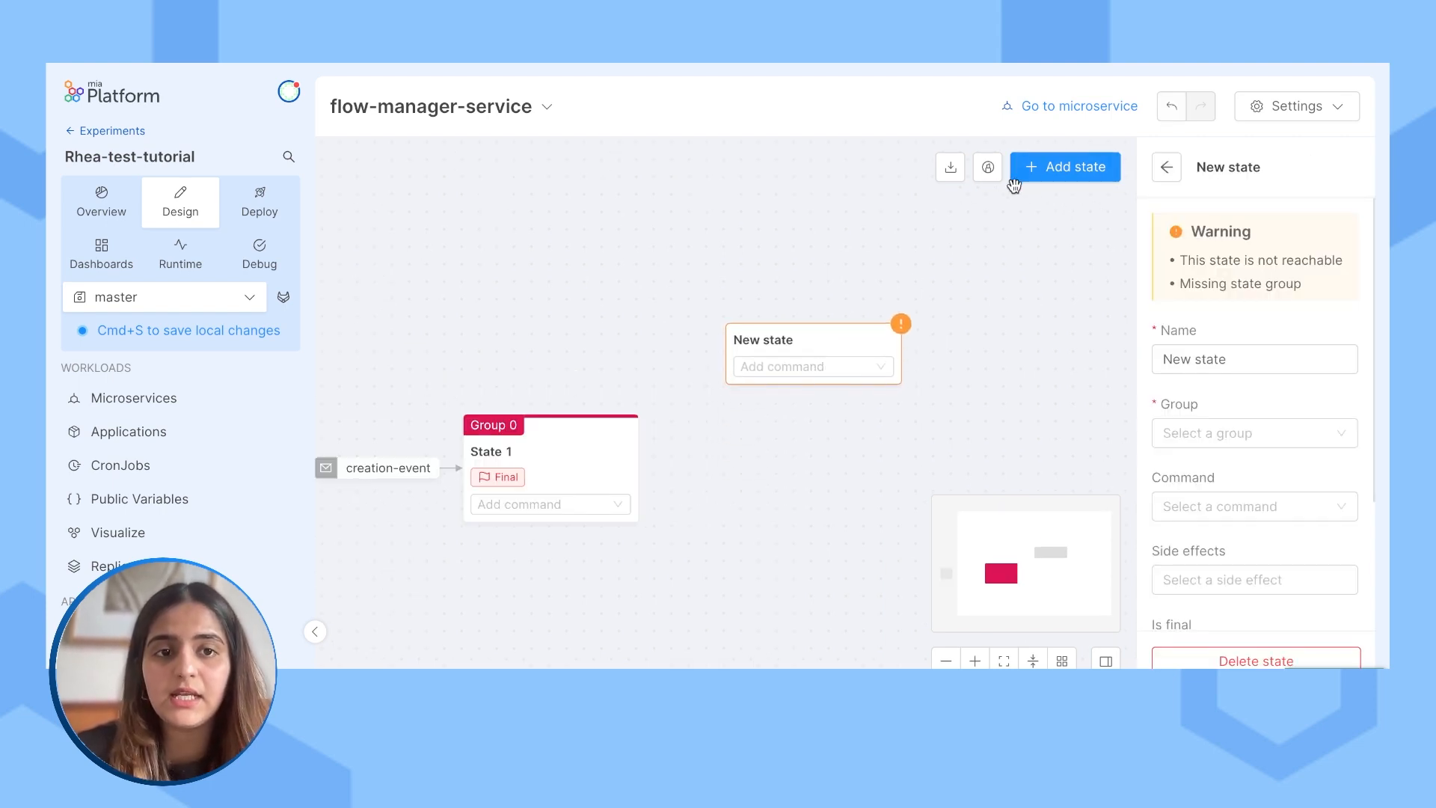
Step: Add a second new state and place it below the first one, to the lower right of State 1
click(1039, 180)
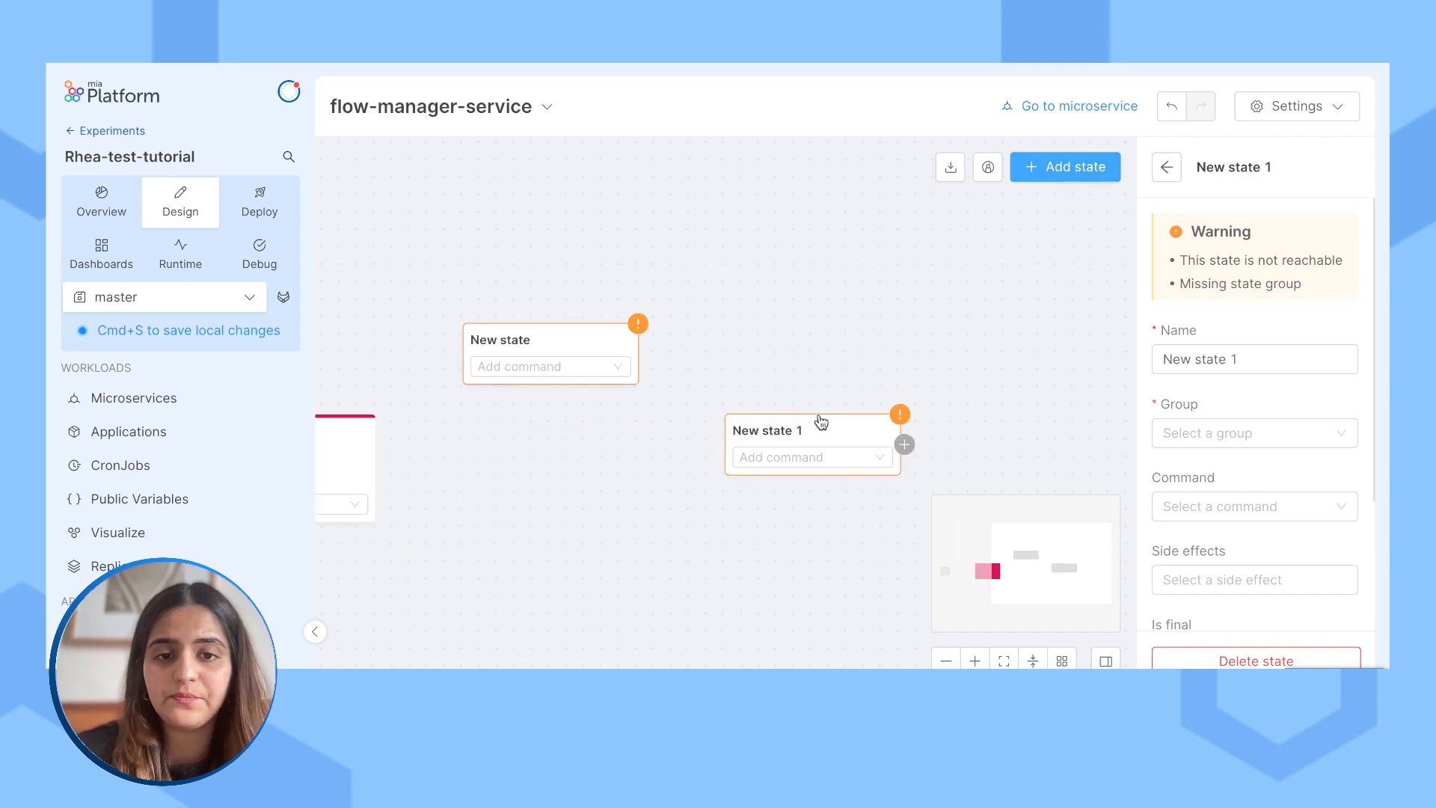
drag(814, 431, 535, 576)
scroll(631, 413, down, 1)
drag(576, 440, 910, 401)
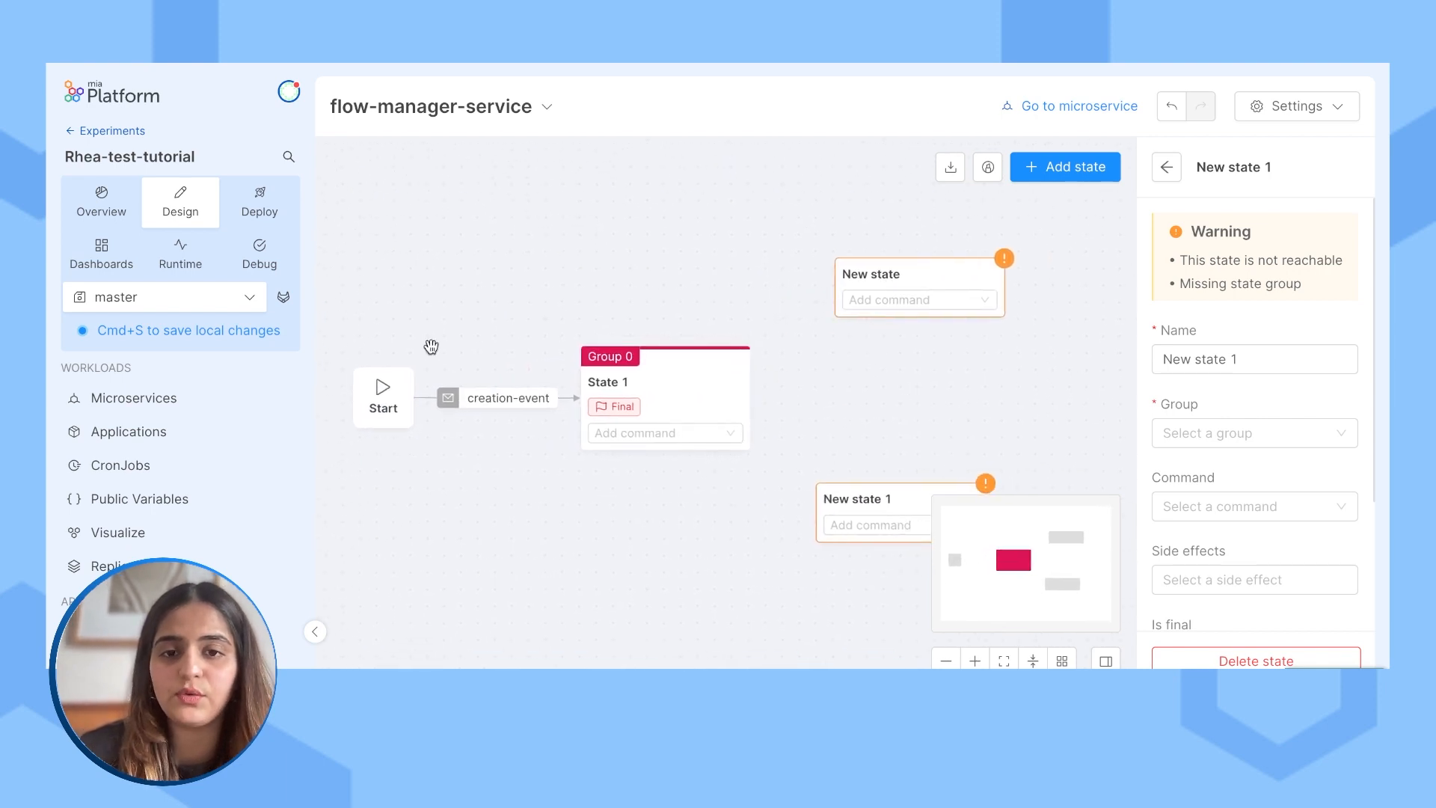
Step: Rename the initial creation-event as "Payment-begins"
click(490, 407)
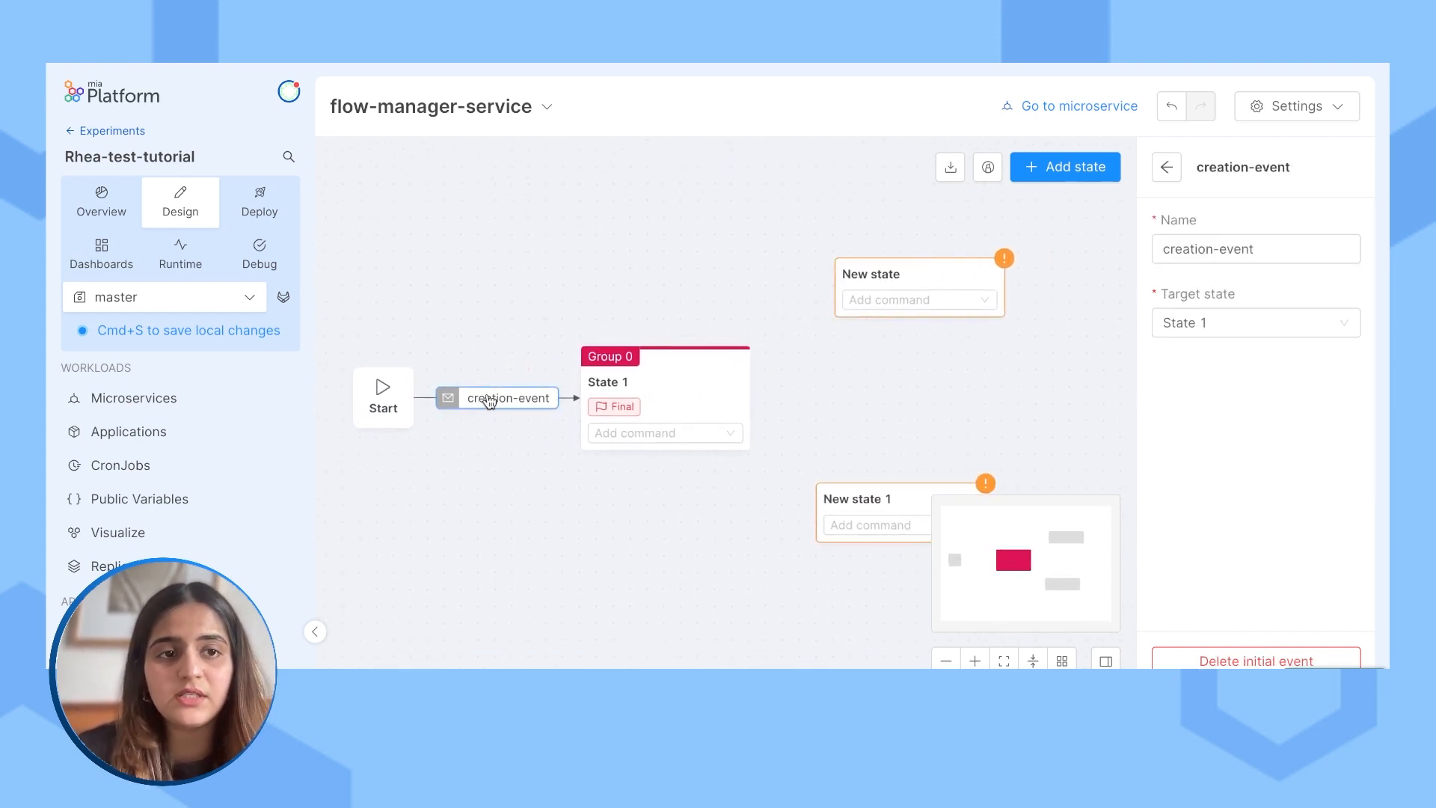
click(1281, 249)
drag(1280, 249, 1142, 255)
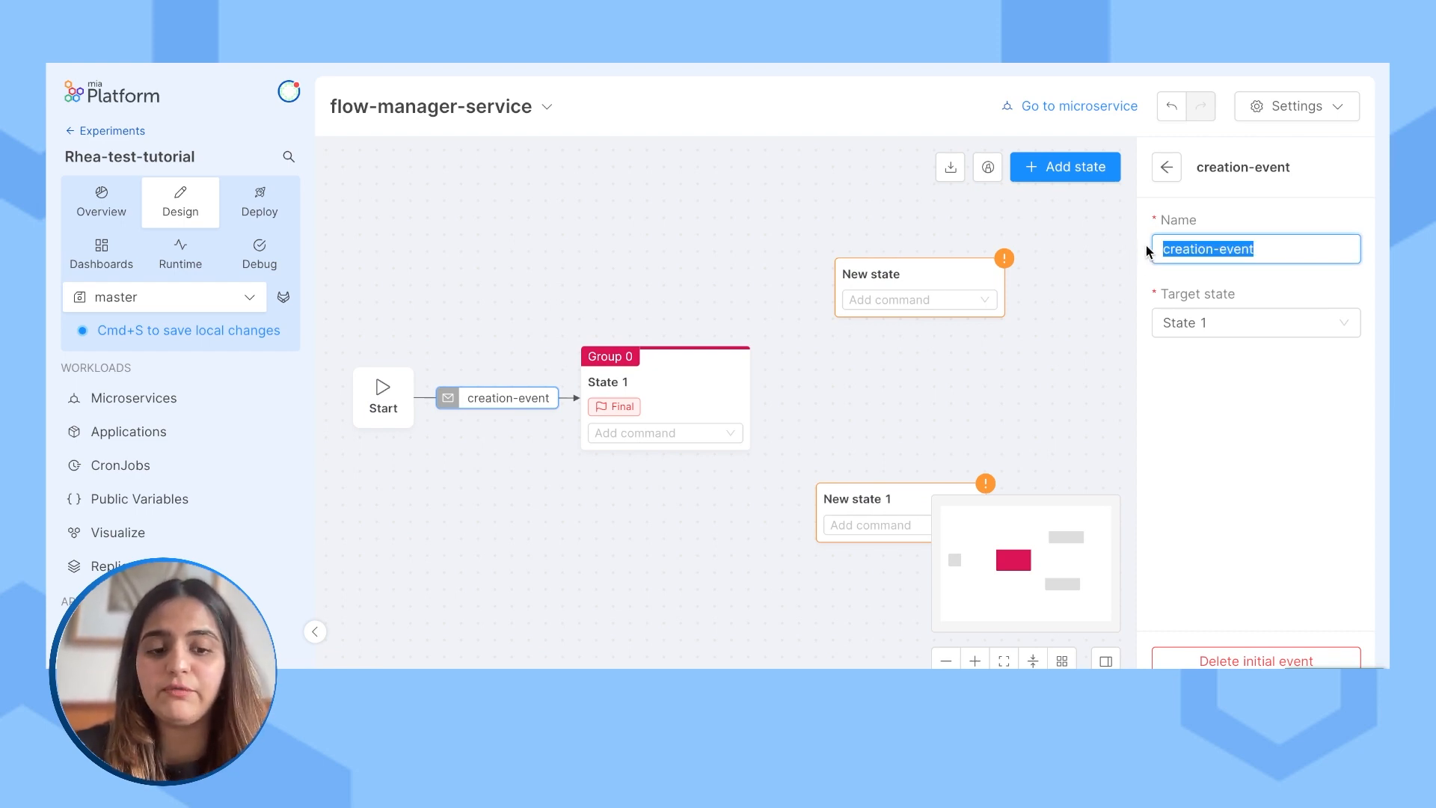
text(Payment)
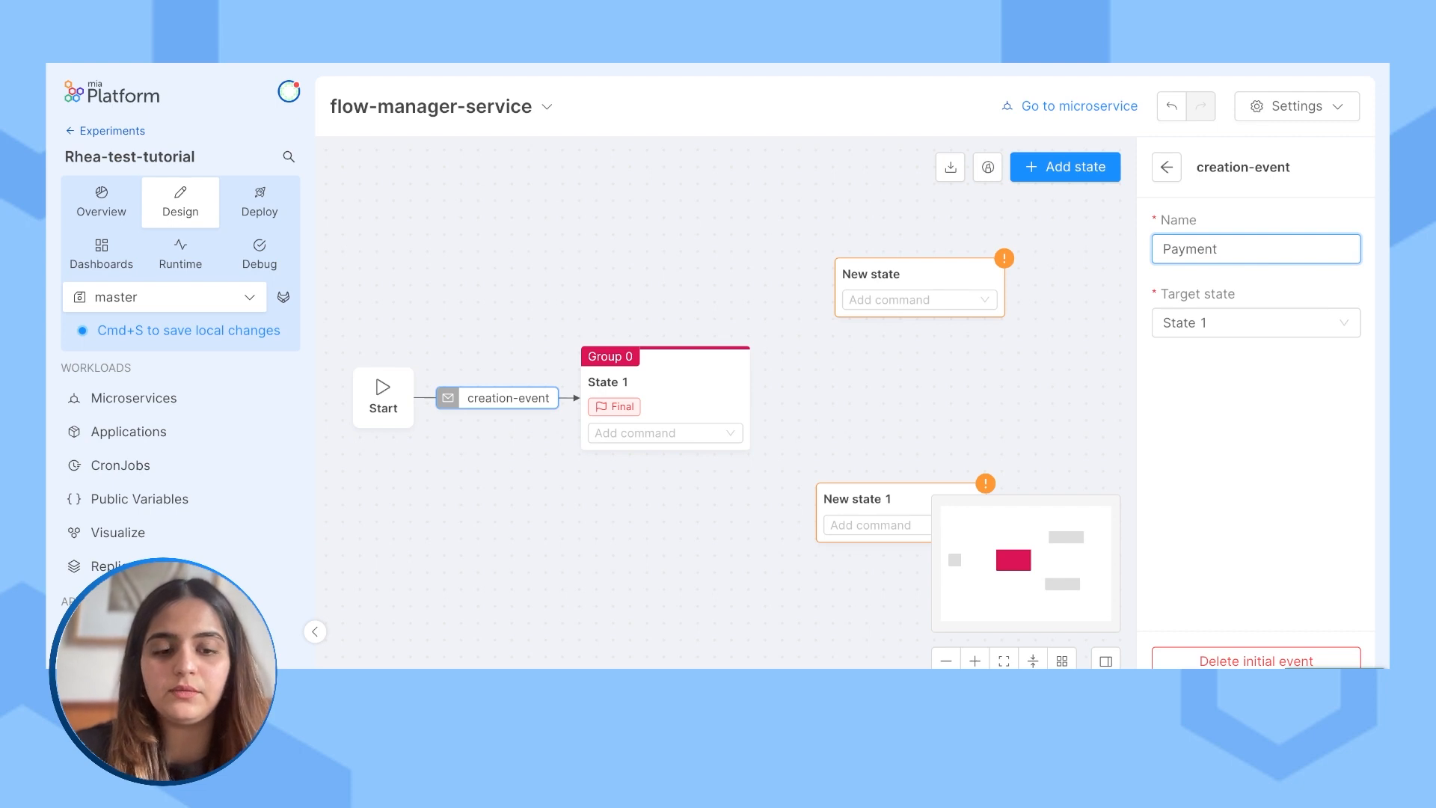
text(-begins)
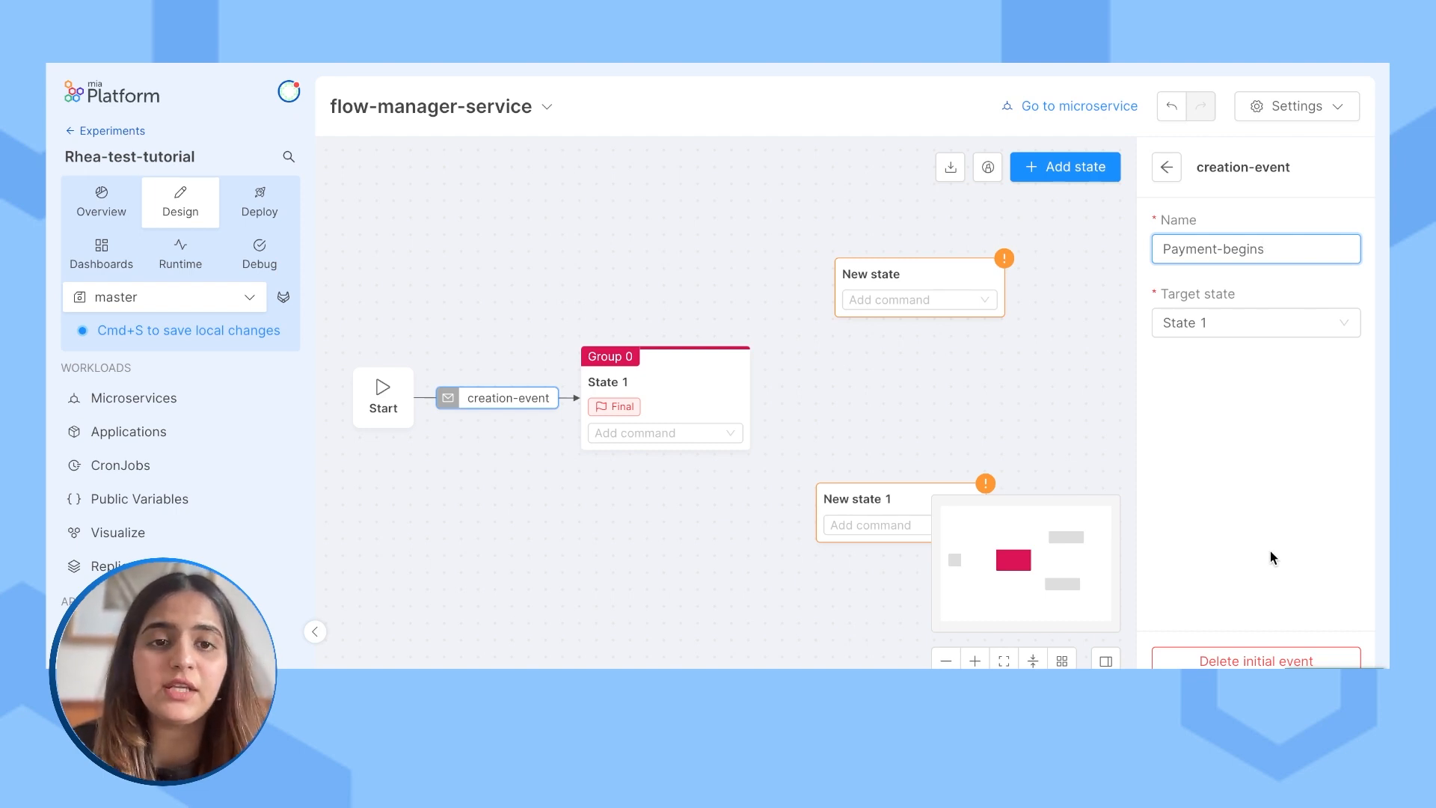
click(1162, 168)
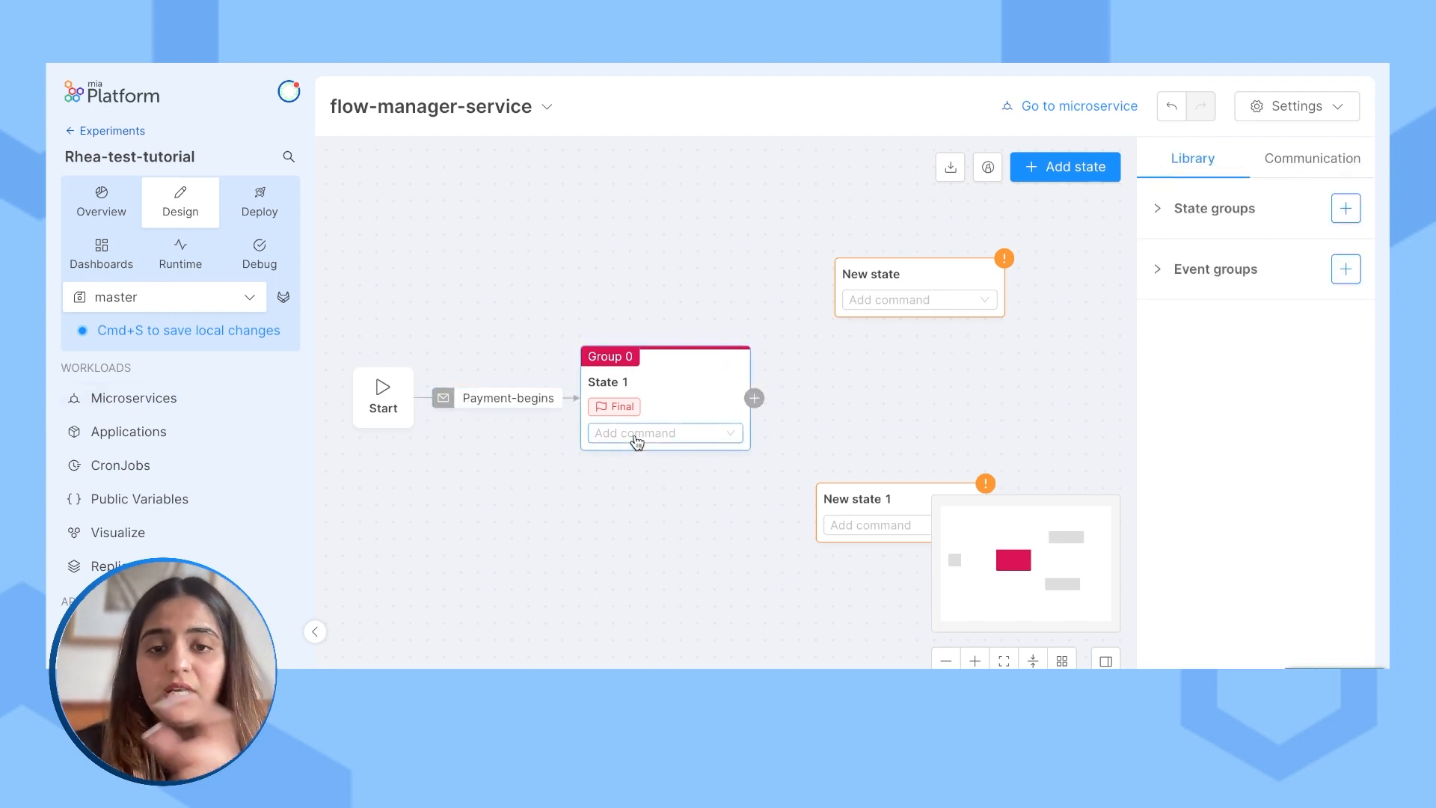
Step: Make State 1 non-final and rename it "Payment-initated"
click(658, 395)
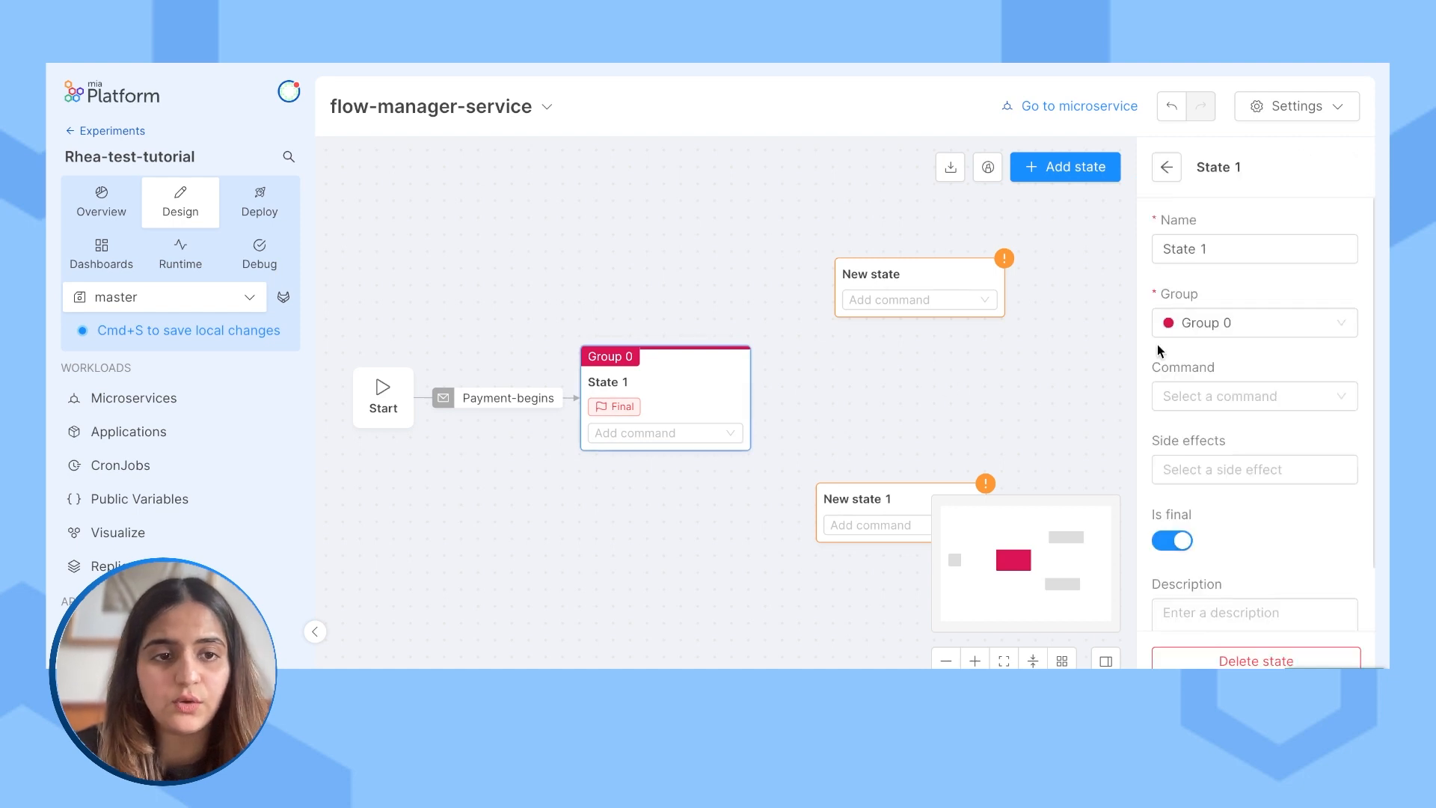
scroll(1226, 389, down, 2)
click(1172, 468)
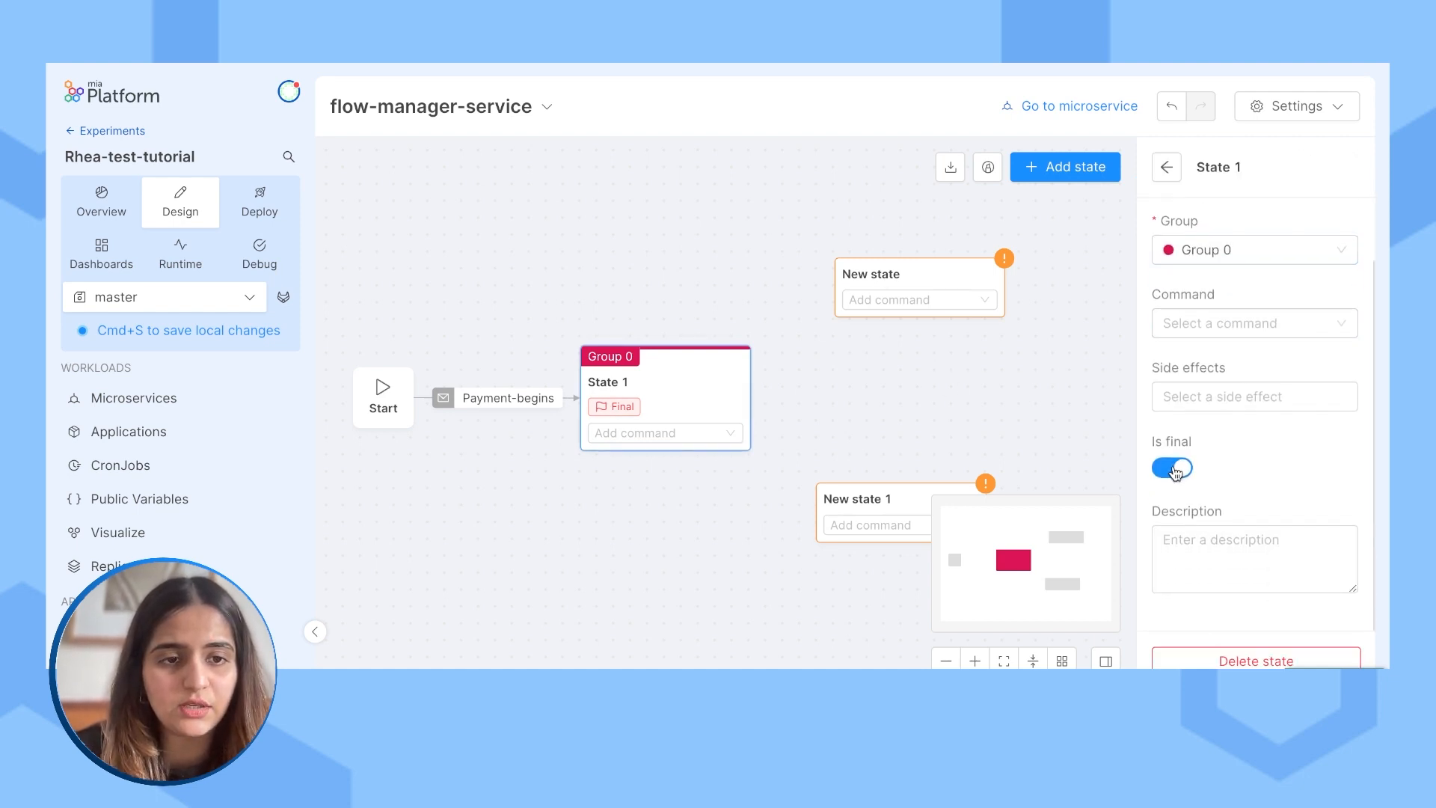
scroll(1219, 389, up, 2)
click(1244, 248)
drag(1244, 248, 1146, 244)
text(P)
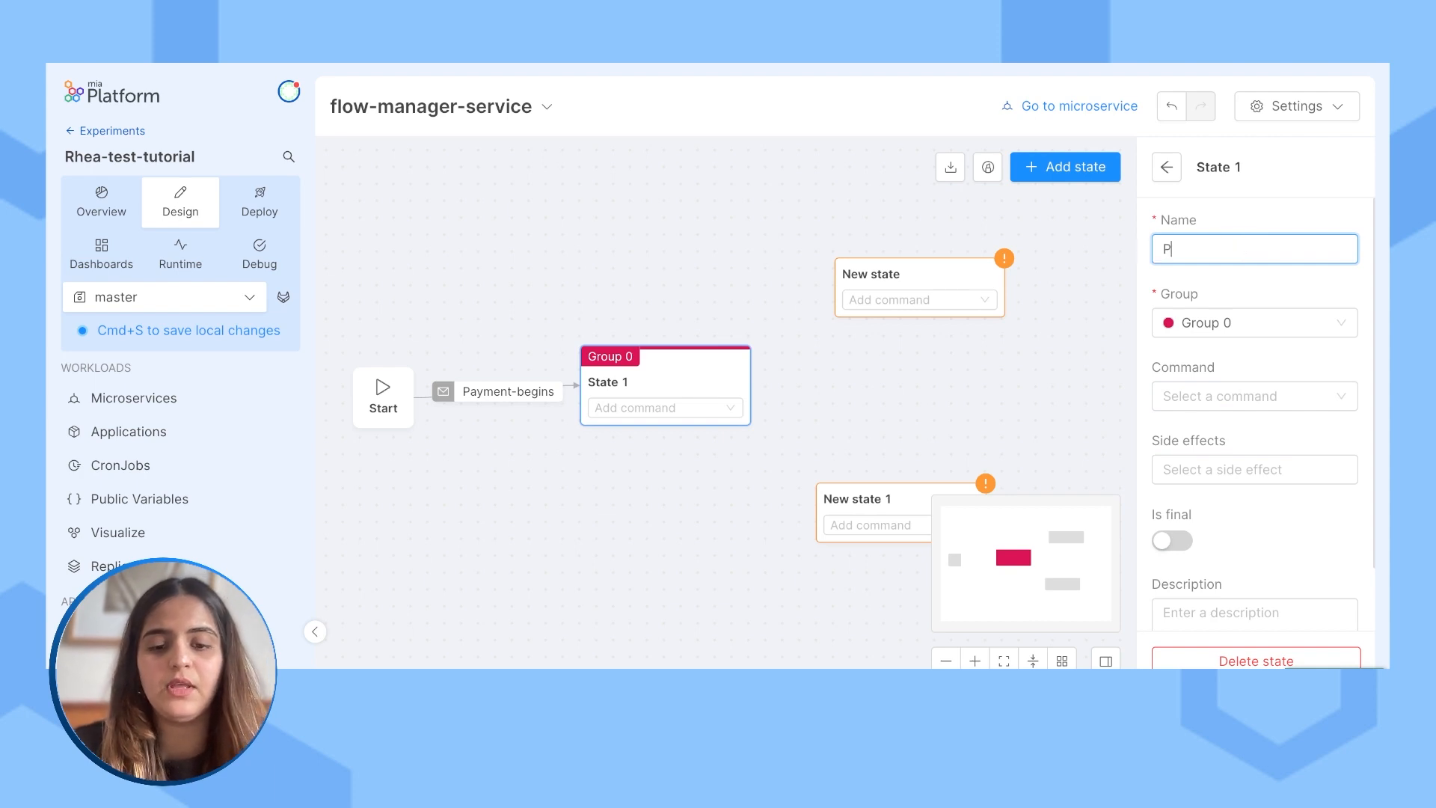
text(ayment-initated)
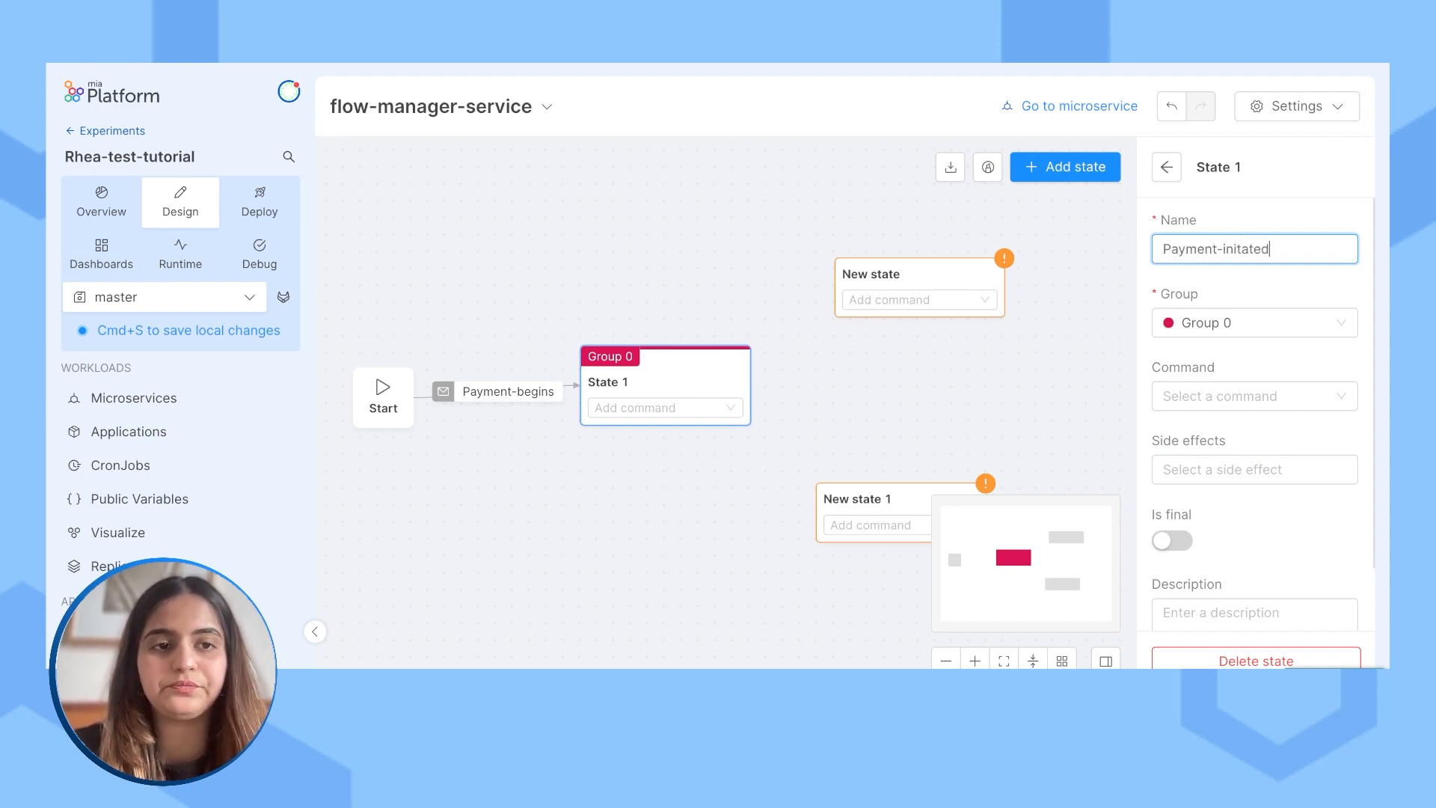
click(1113, 330)
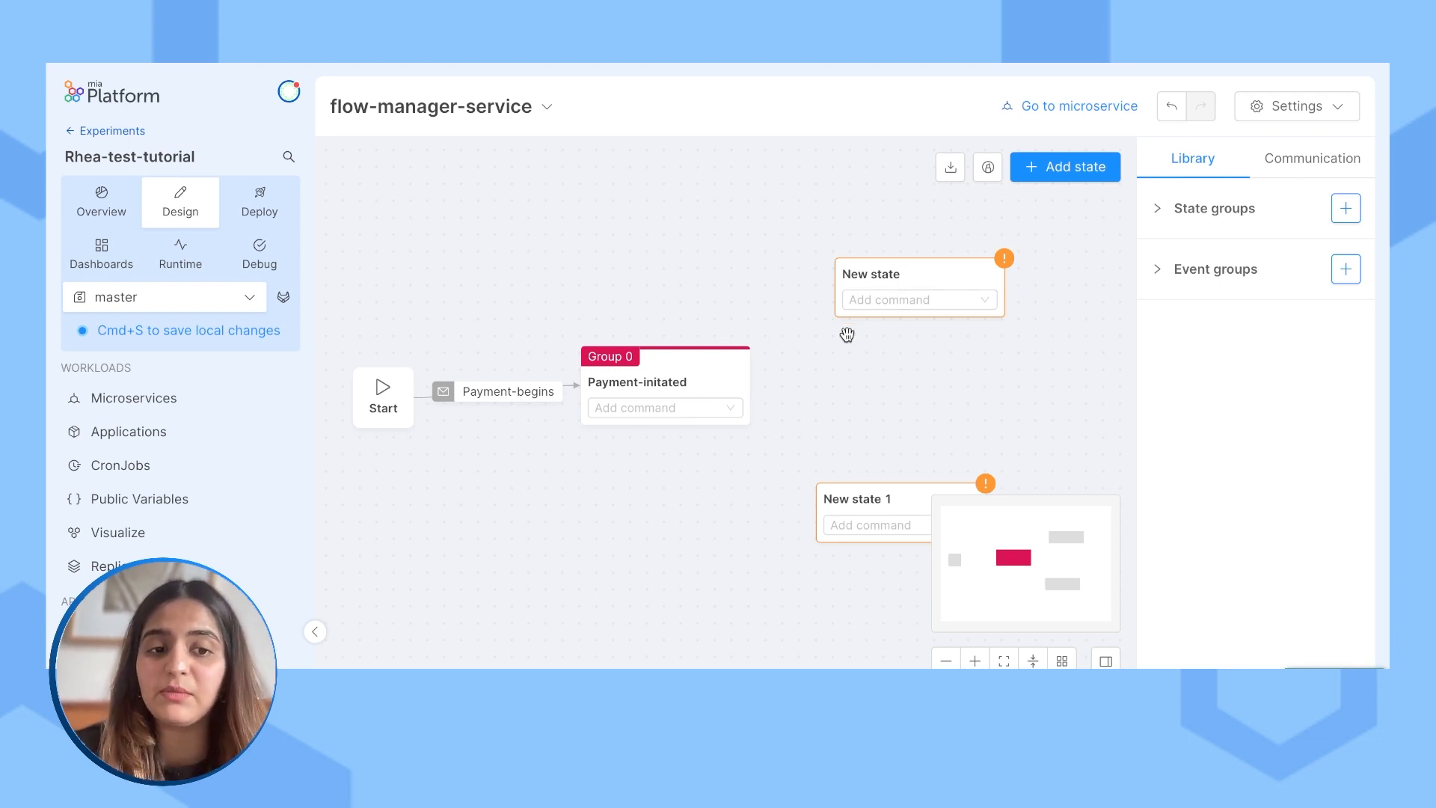
Step: Connect Payment-initated to New state with a new event and rename that target state "Payment-succesful"
drag(753, 383, 831, 293)
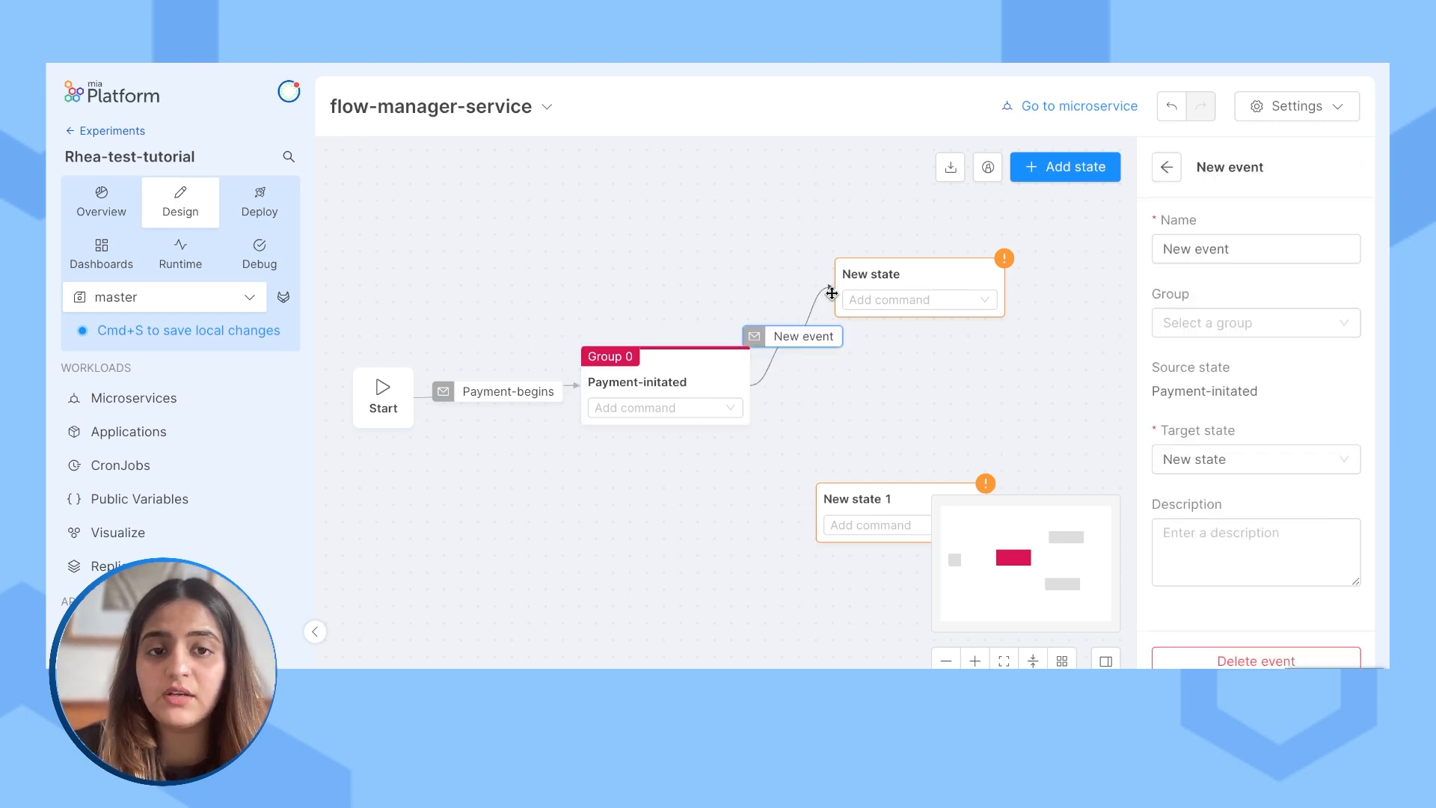
click(890, 274)
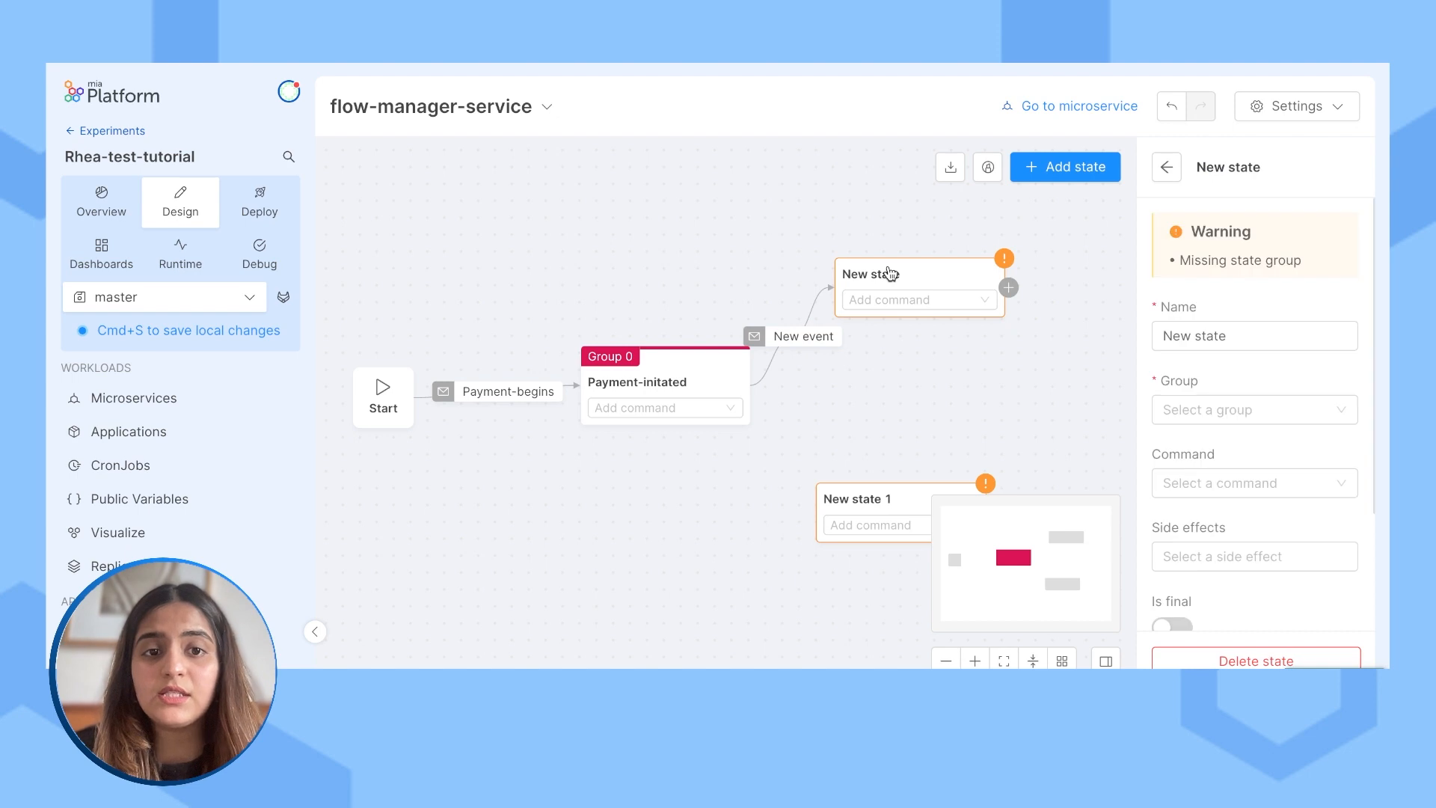
scroll(1179, 311, down, 1)
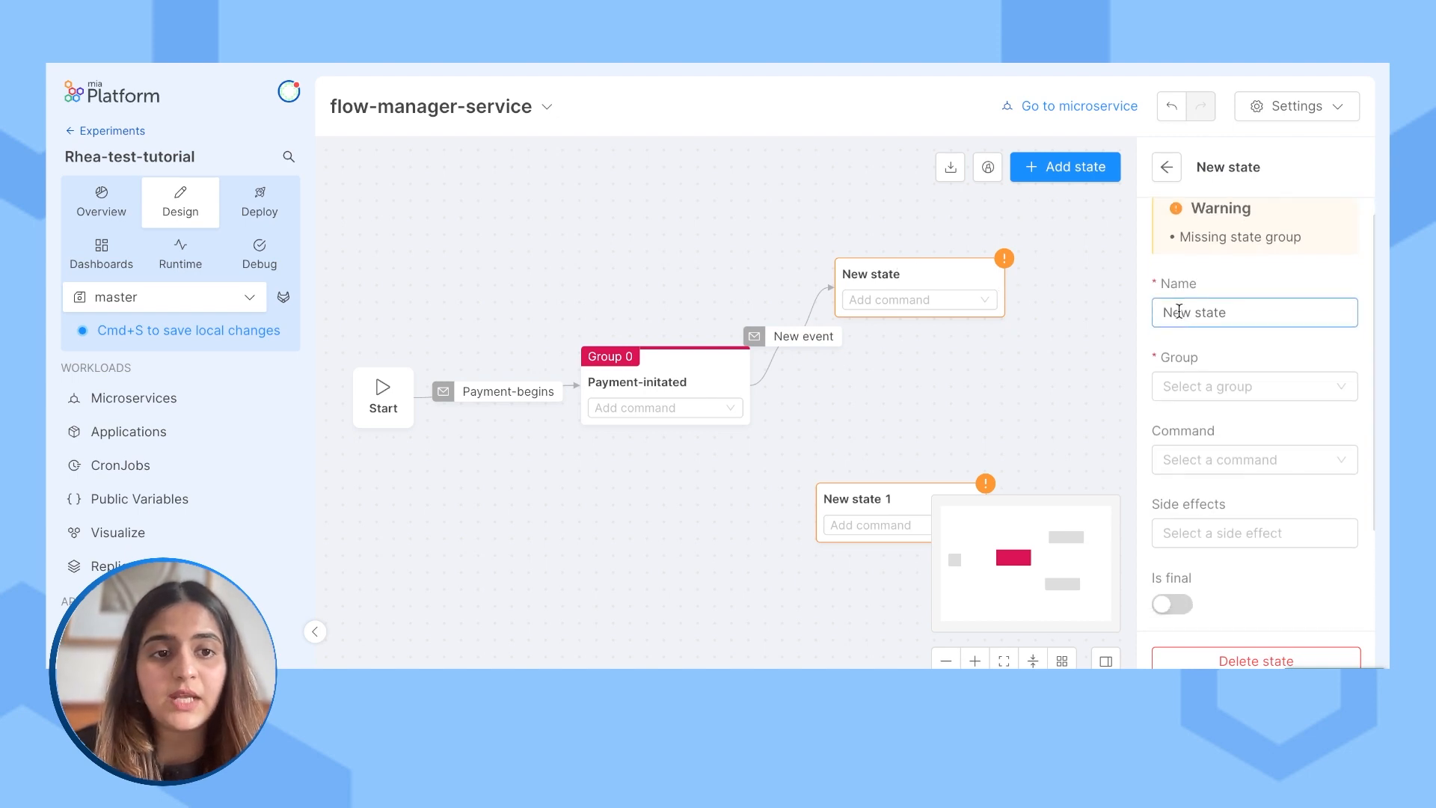
drag(1234, 312, 1164, 312)
text(P)
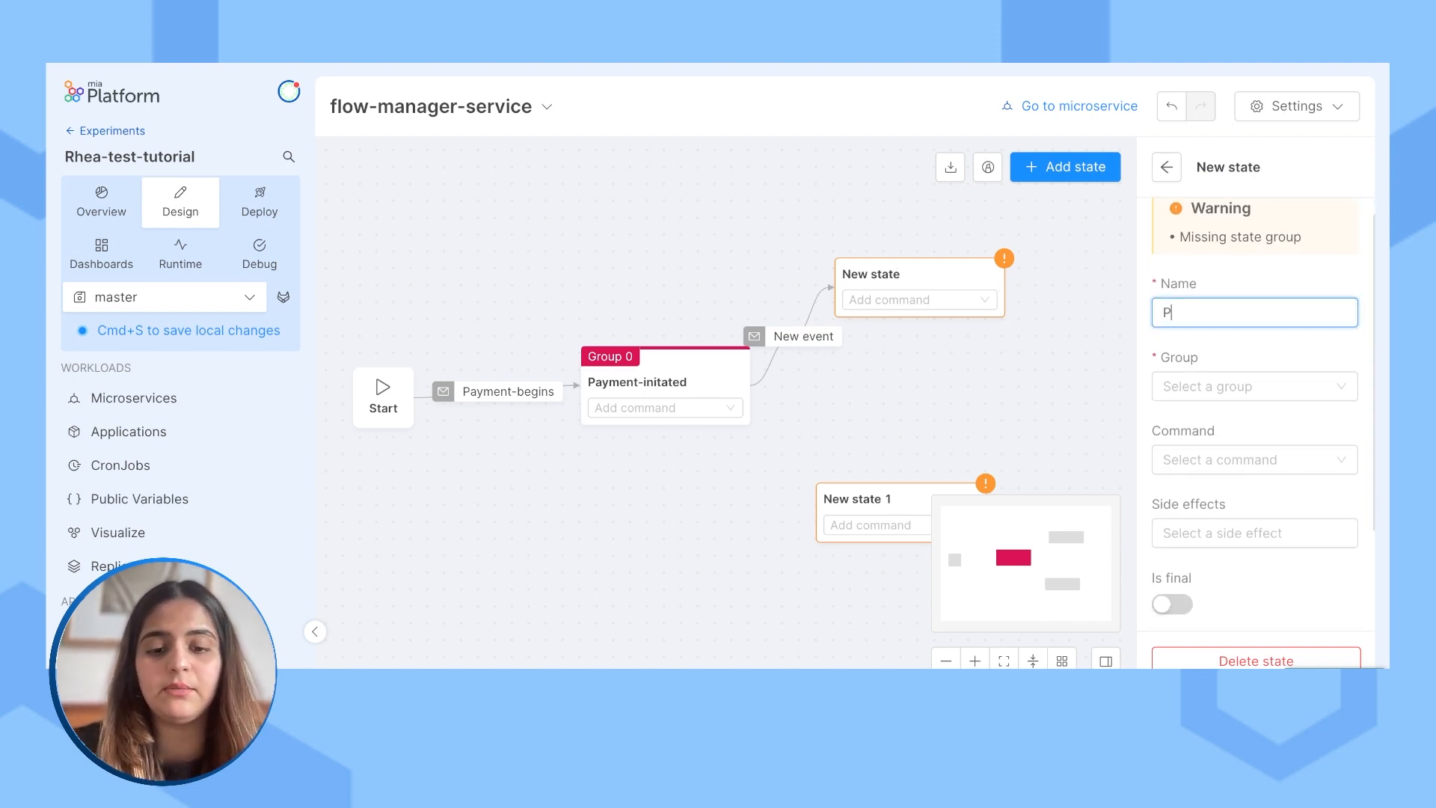
text(ayment-succesful)
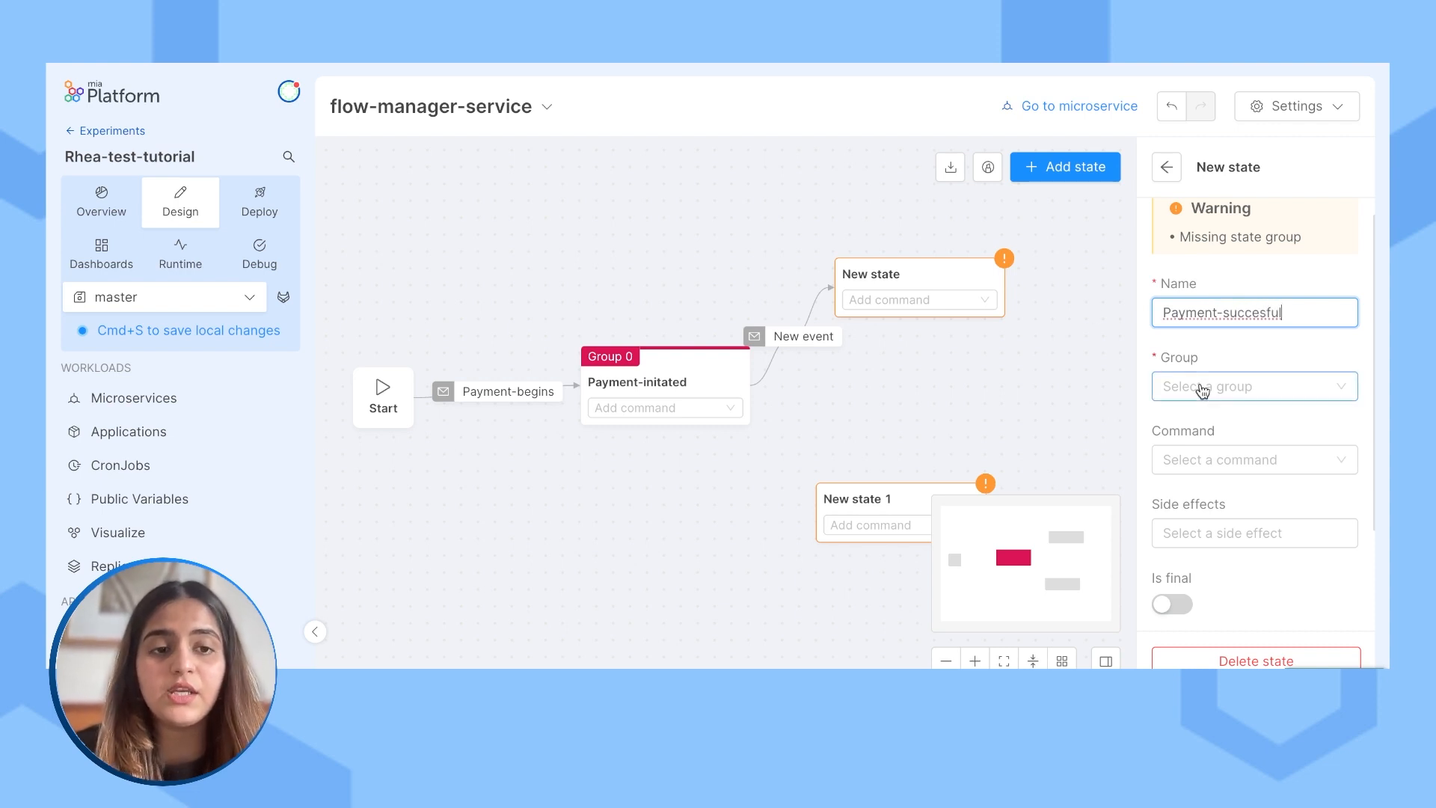
Step: Assign the Payment-succesful state to Group 0 and mark it as final
scroll(1206, 391, down, 1)
click(1208, 381)
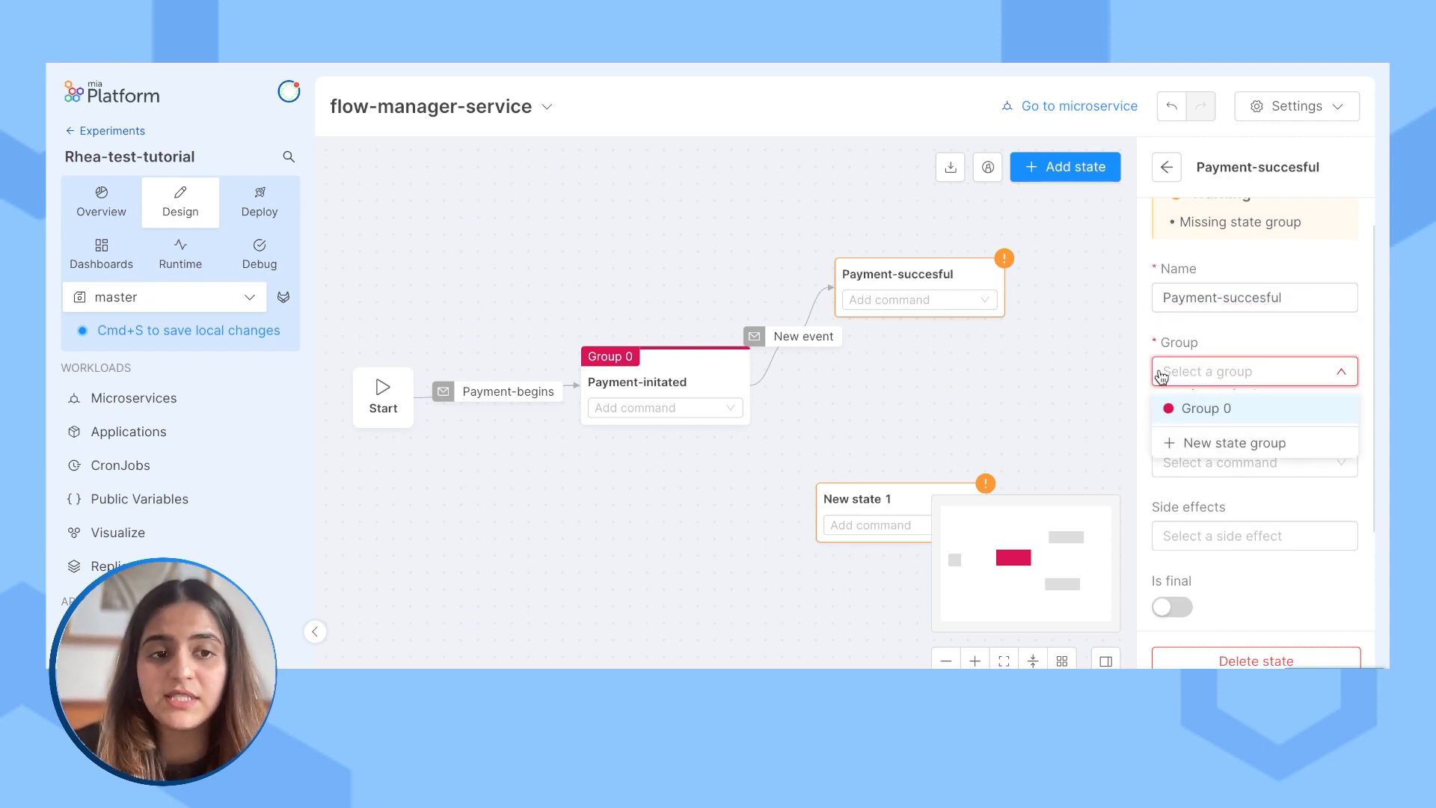
click(1185, 410)
scroll(1185, 416, down, 1)
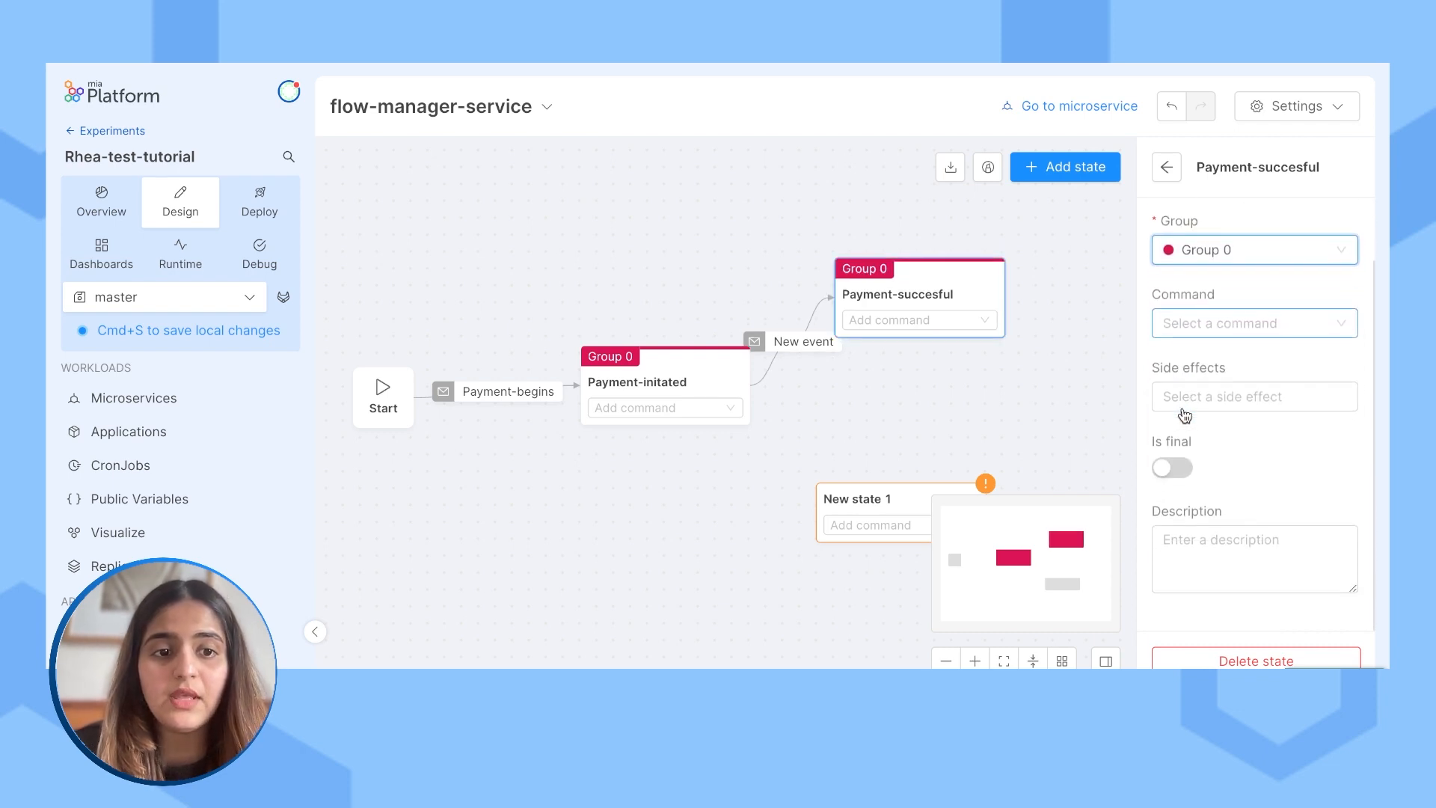
click(1169, 475)
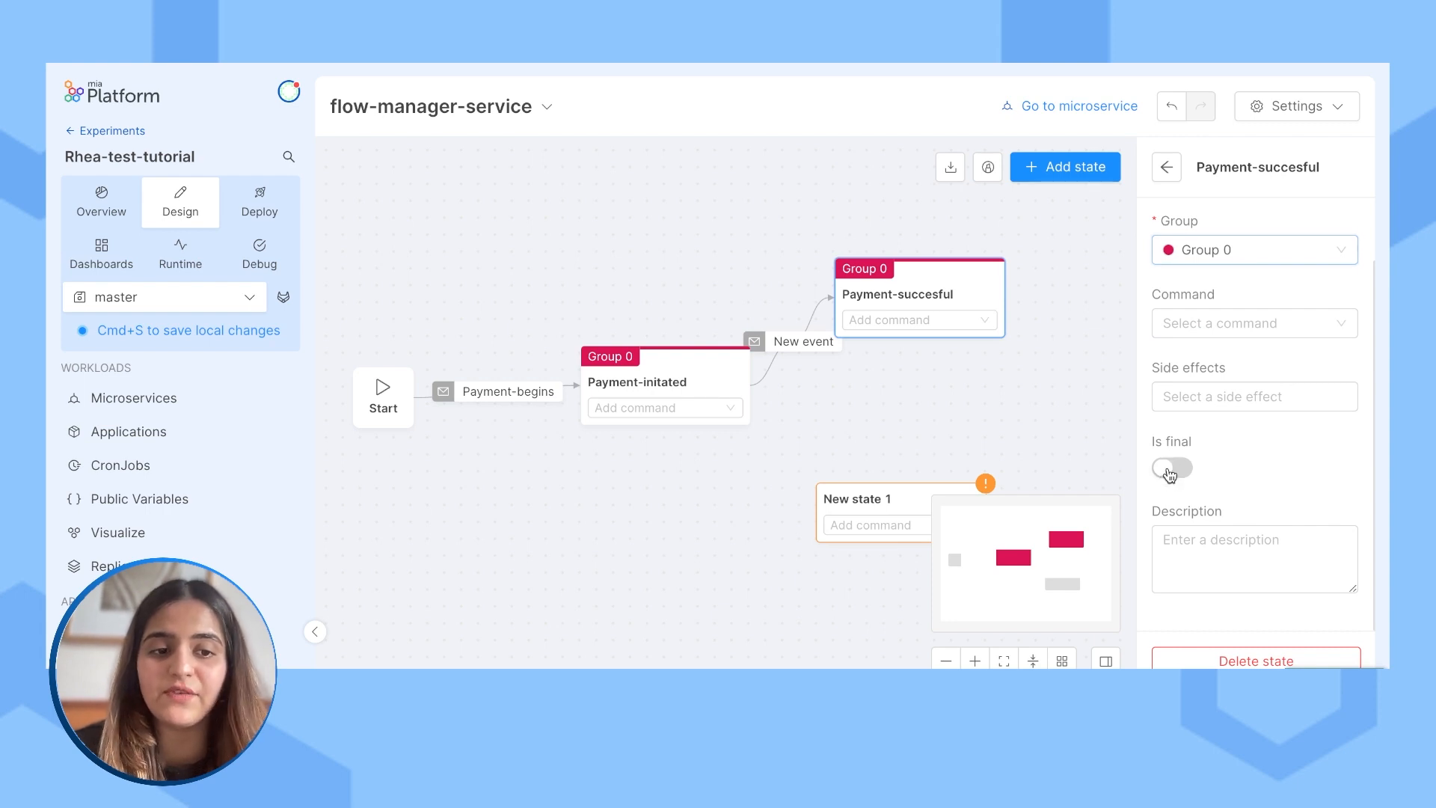
click(1163, 166)
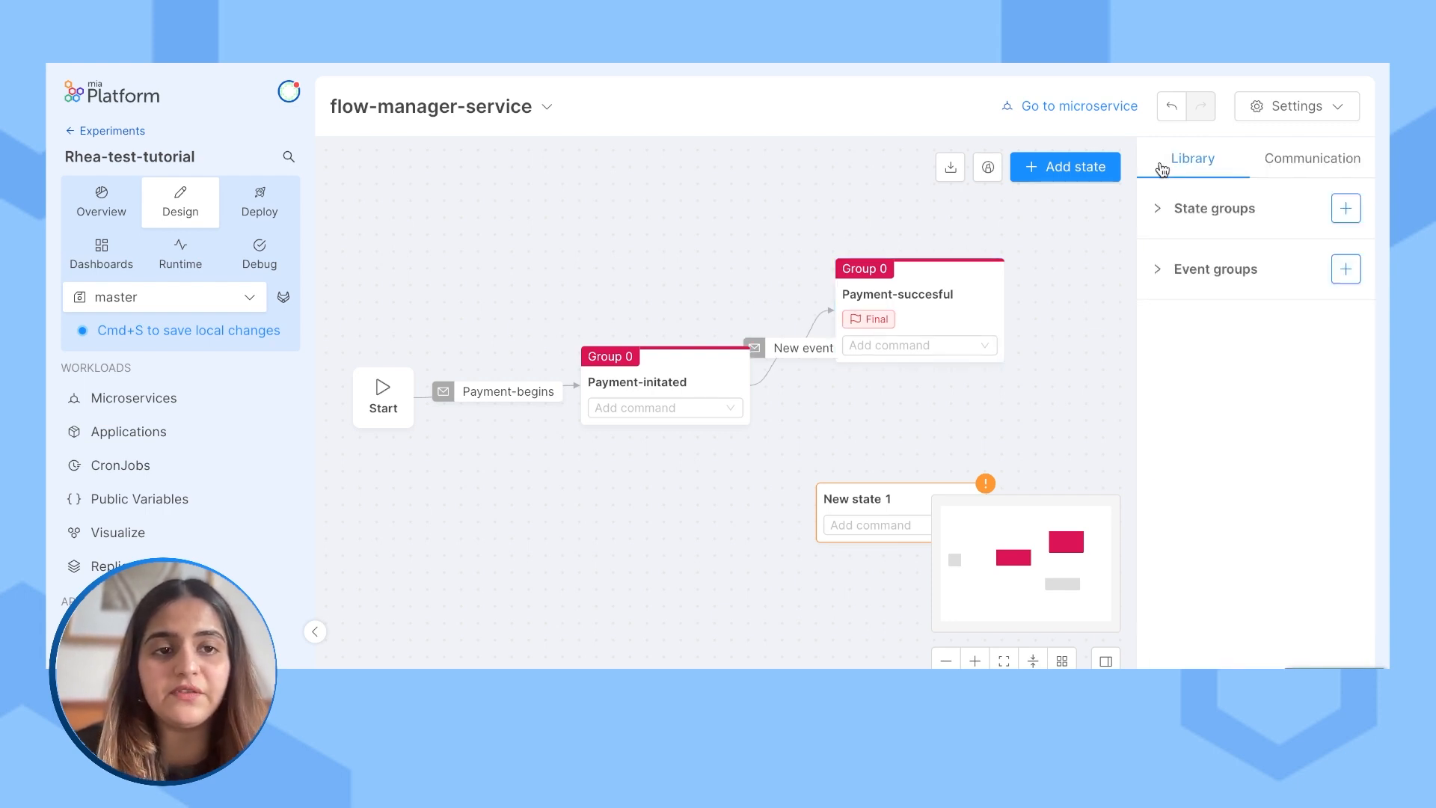
Step: Shift New state 1 slightly to the right and up, and rename it "Payment-failed"
scroll(933, 454, down, 1)
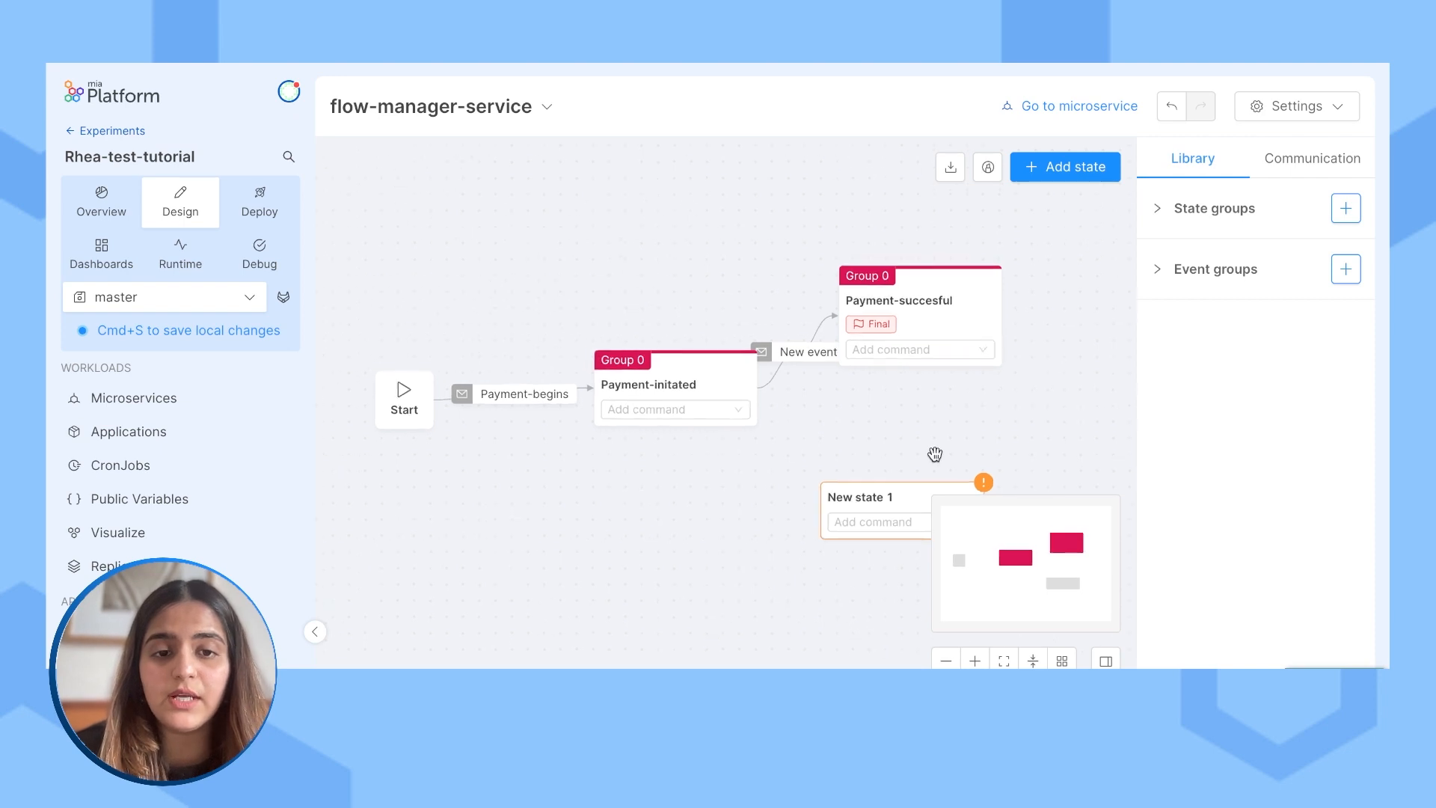
drag(896, 497, 922, 493)
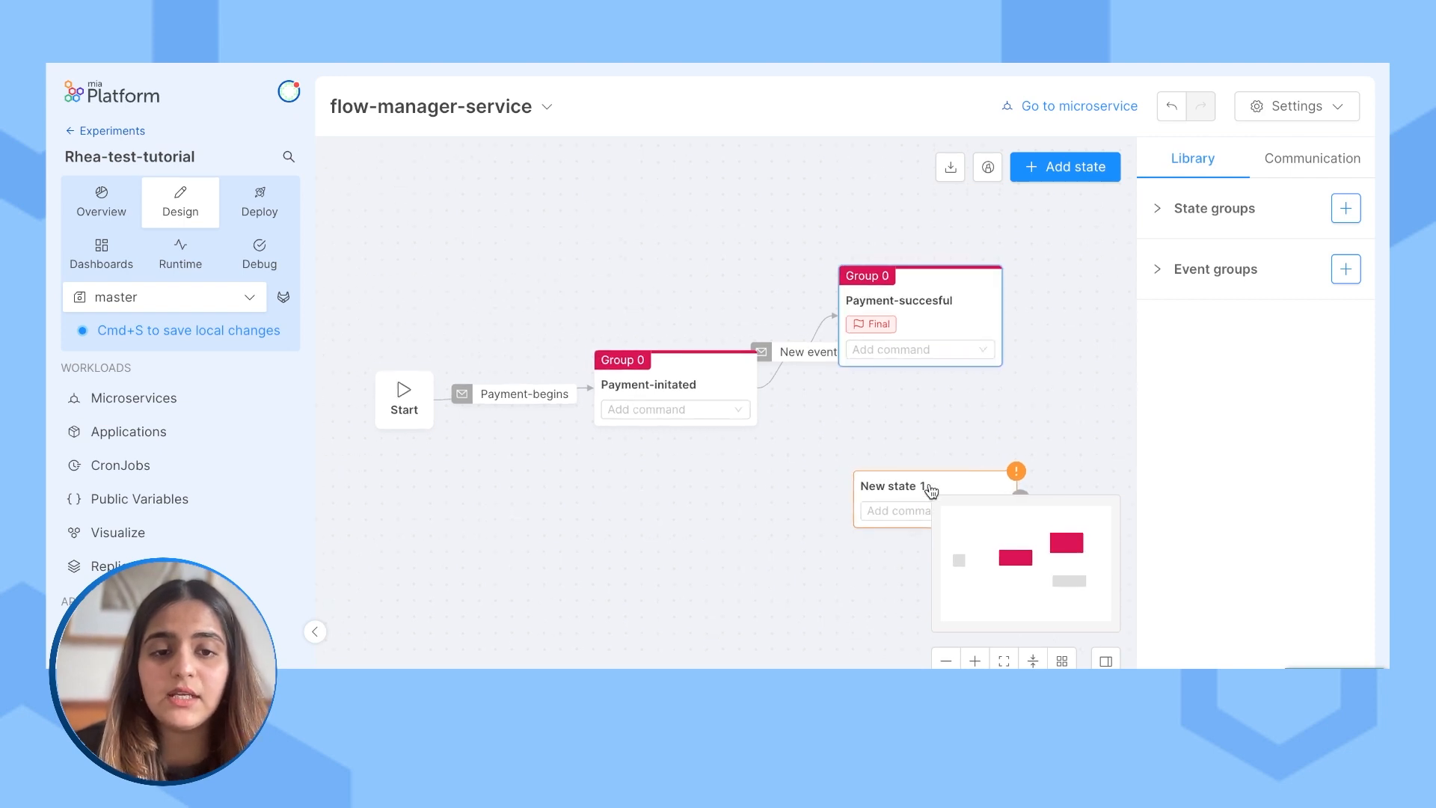
click(923, 492)
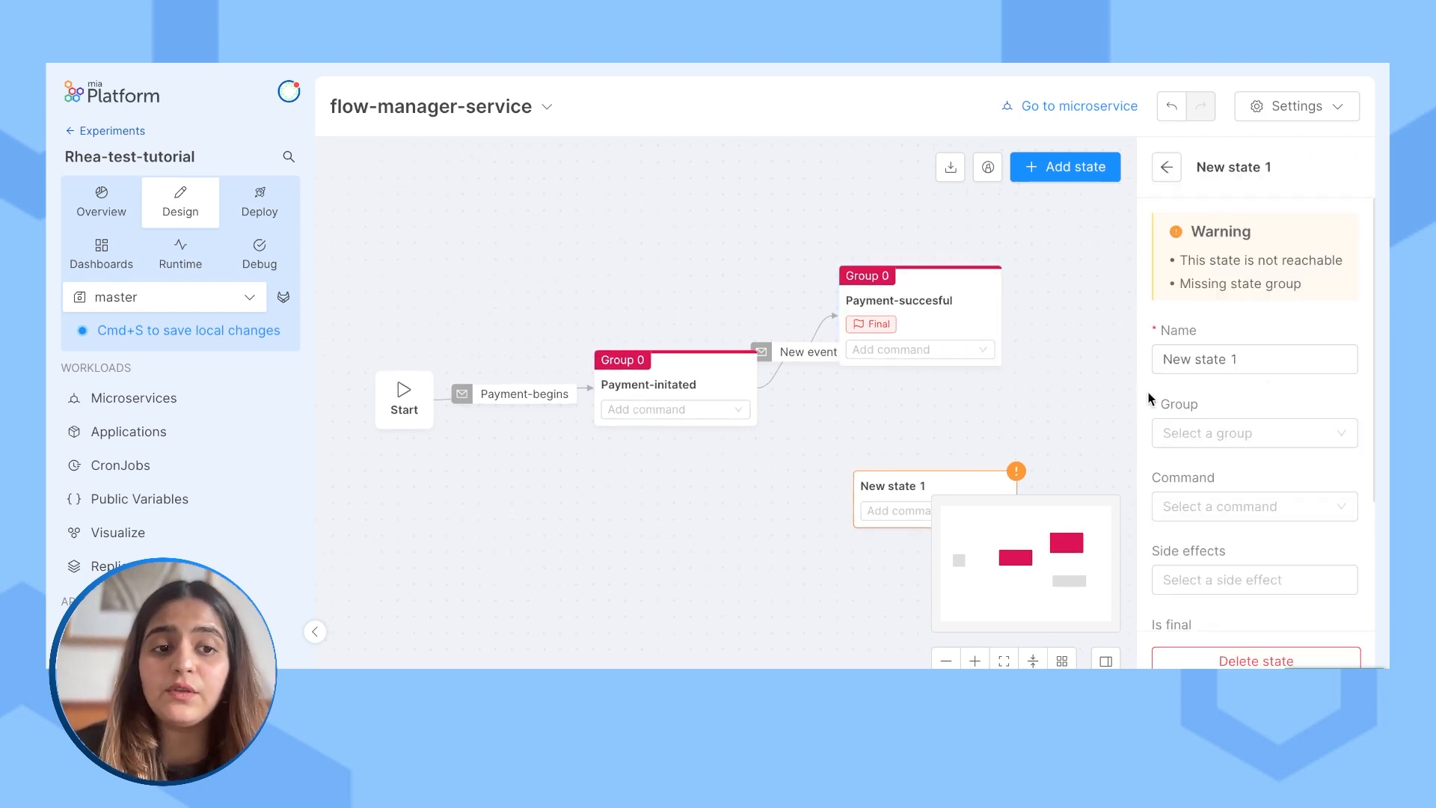
drag(1280, 357, 1133, 359)
text(Pa)
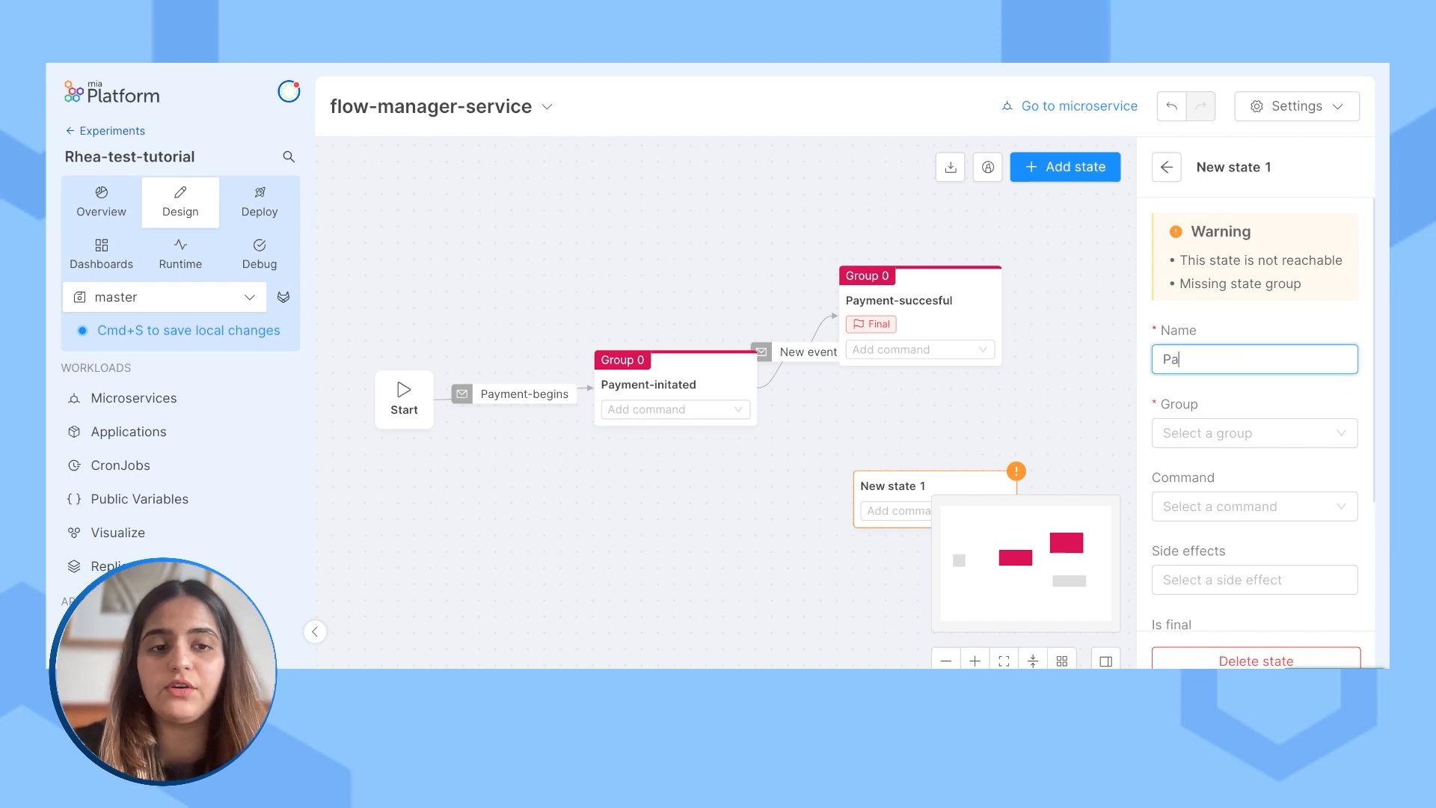
text(yment-failed)
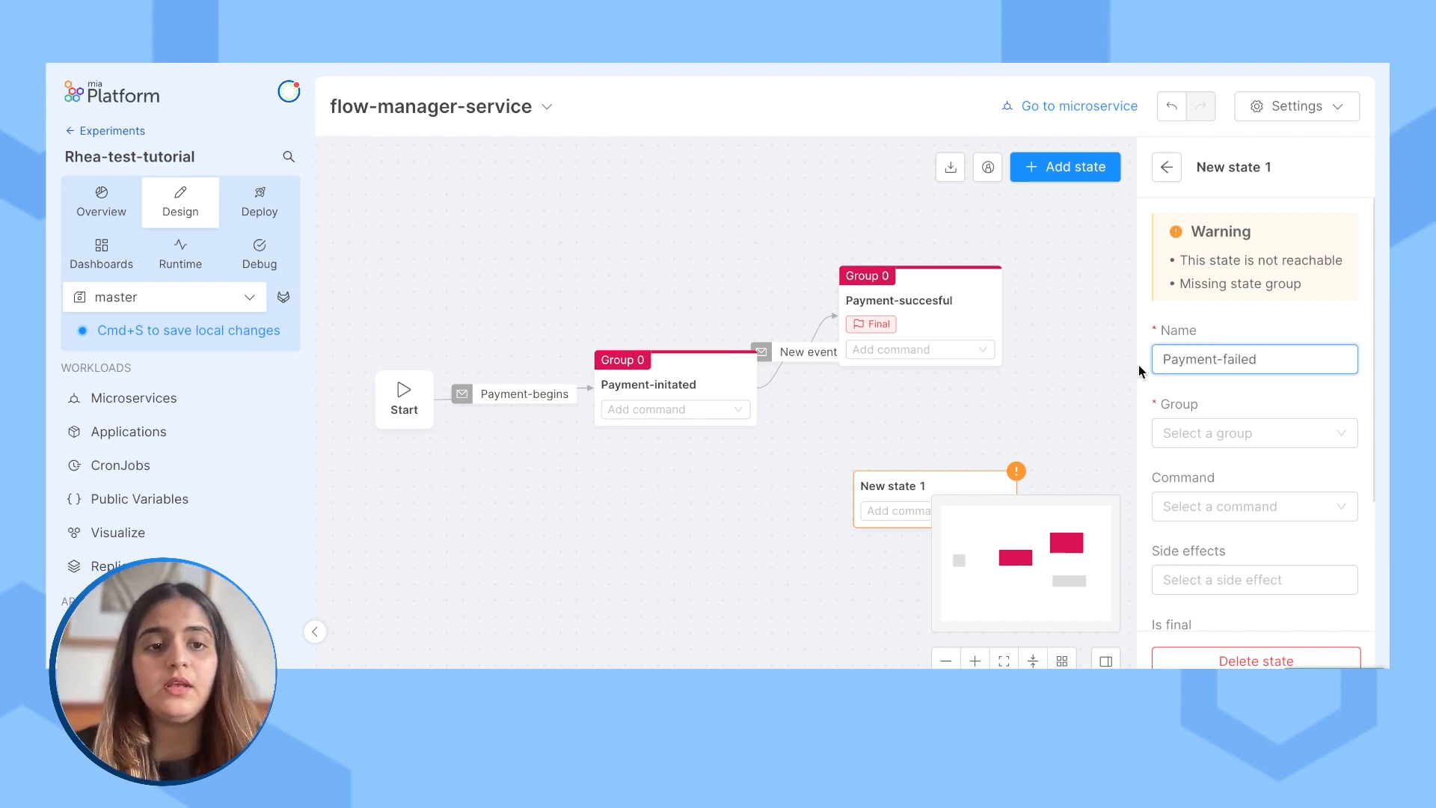
Step: Create a new state group named "Payment Failed" in red (e24848) for the Payment-failed state
click(1186, 434)
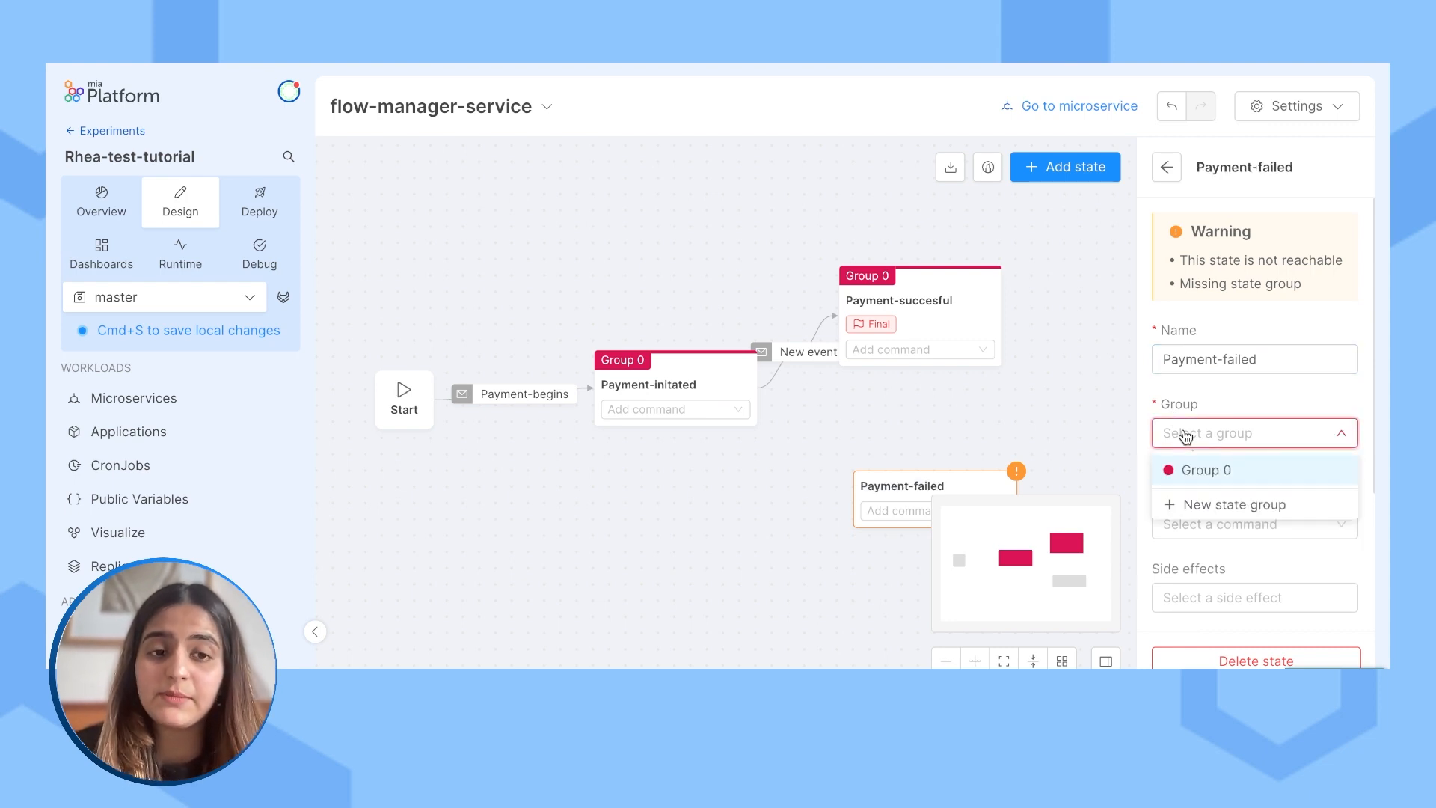
click(1181, 506)
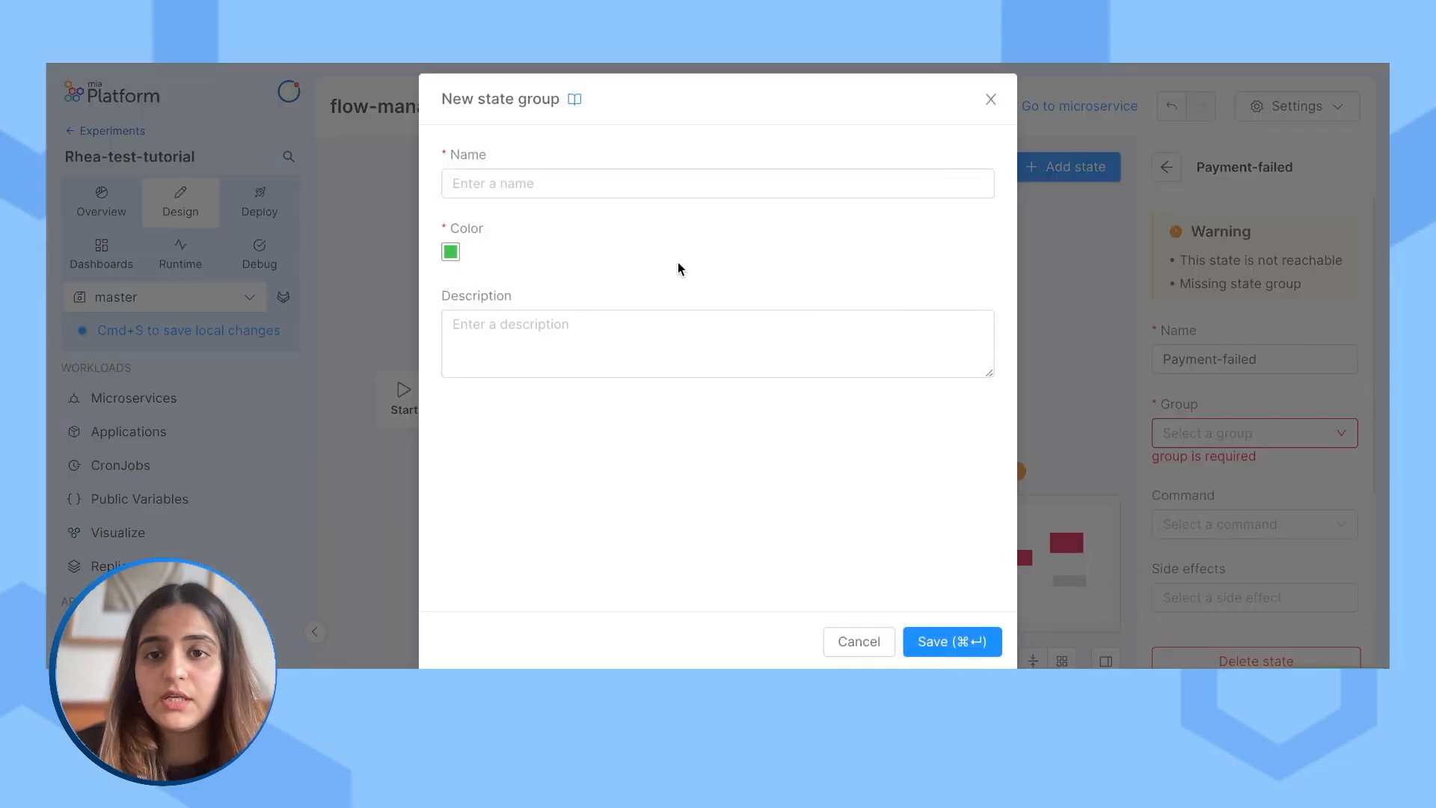
click(650, 181)
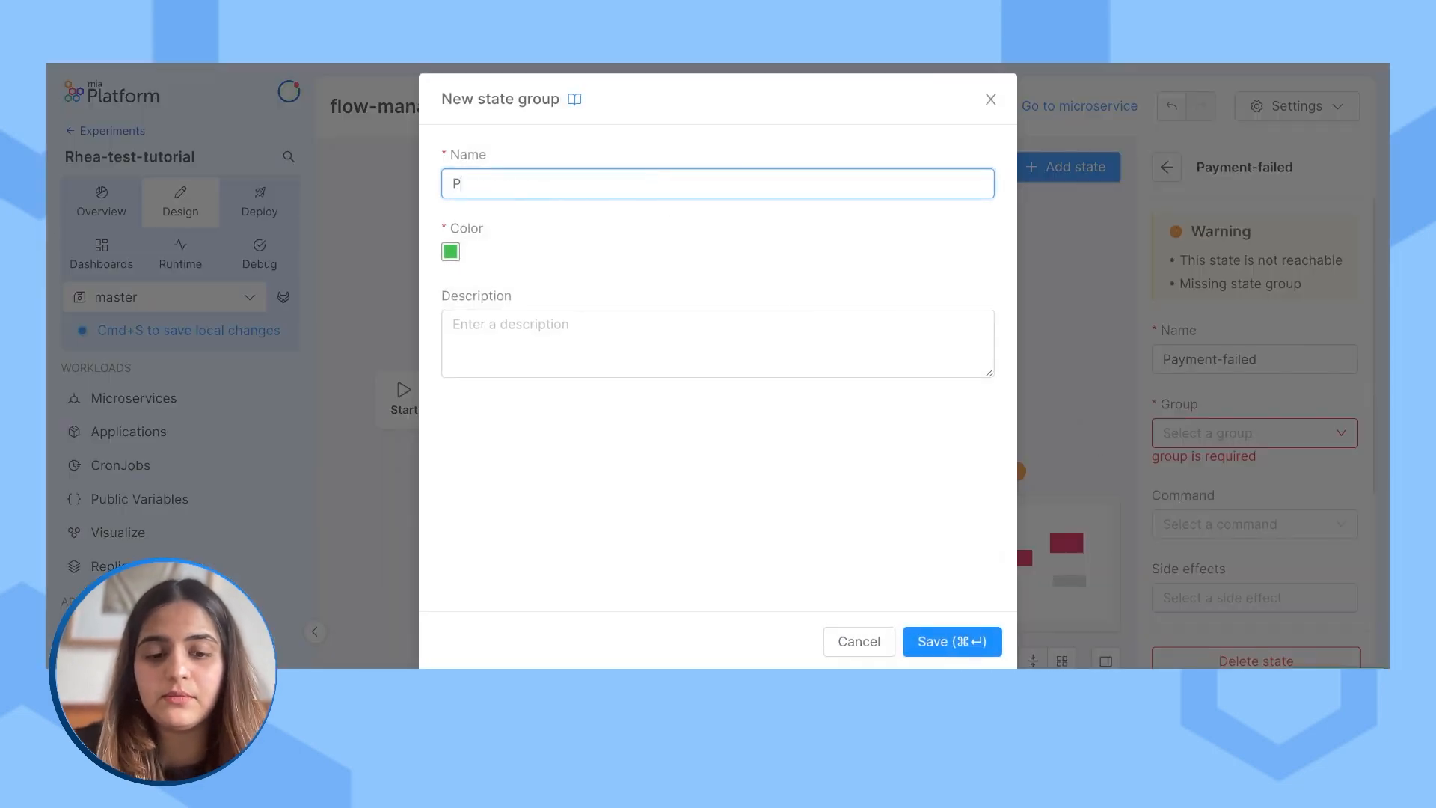
text(Payment Failed)
click(450, 251)
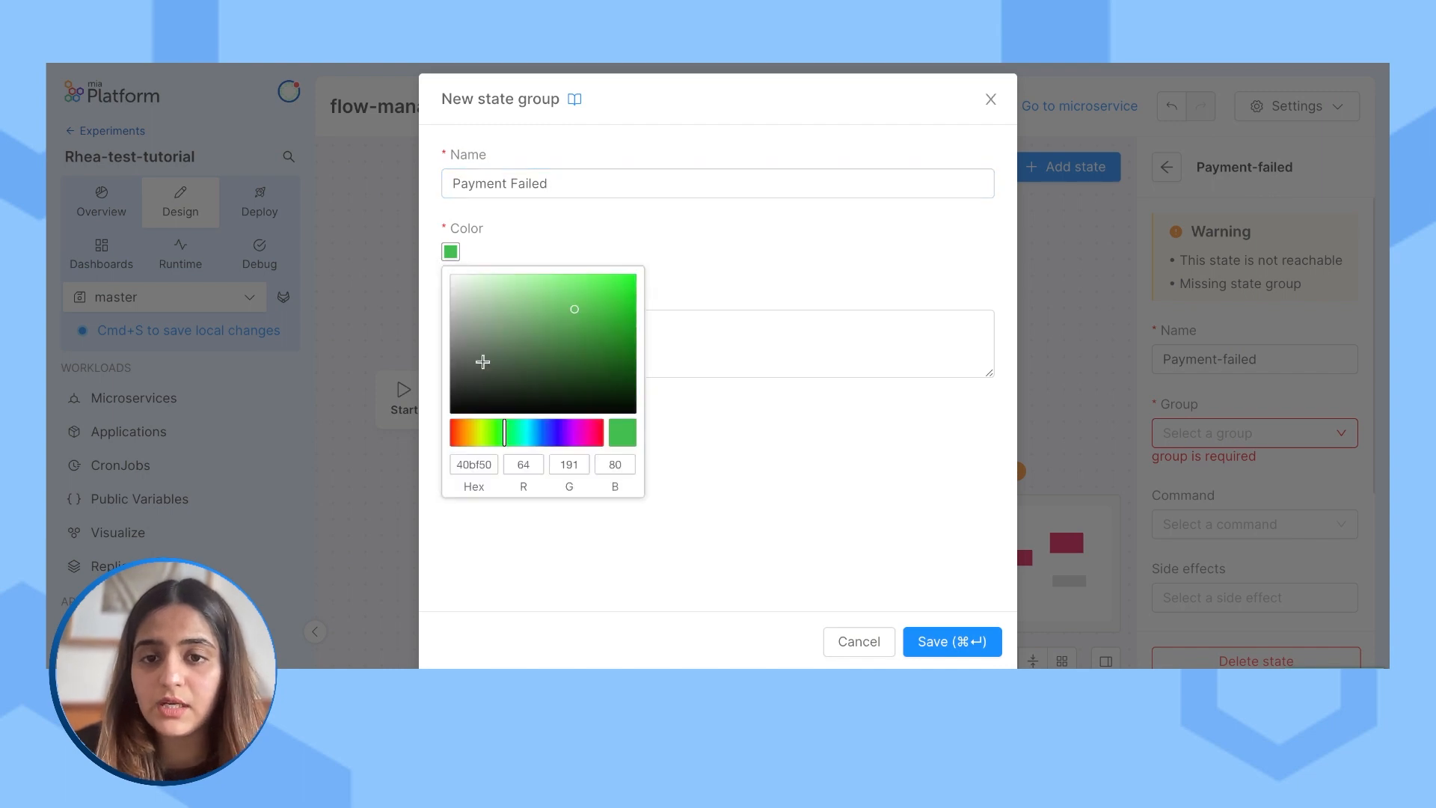
click(488, 433)
drag(489, 433, 450, 432)
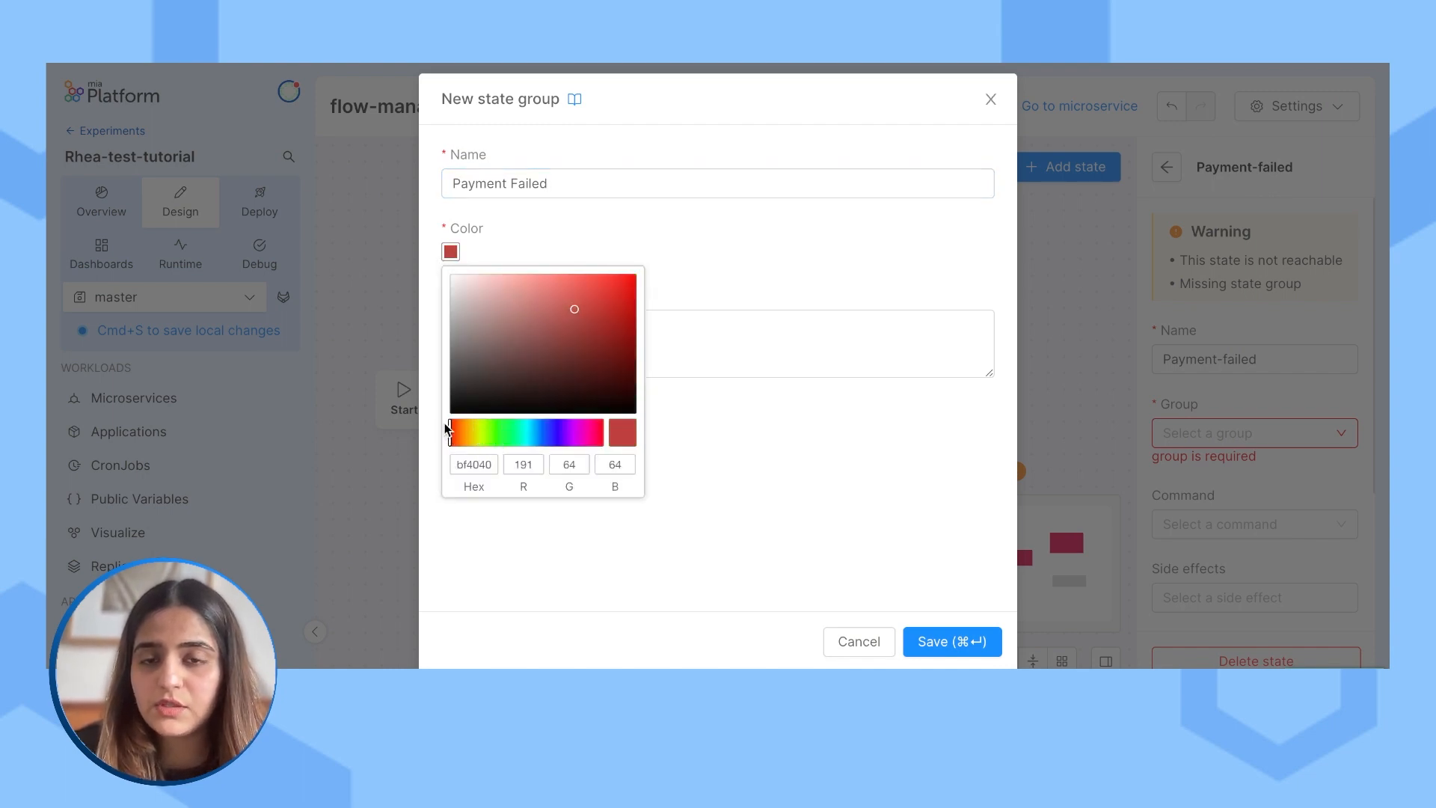
click(575, 307)
drag(575, 306, 576, 292)
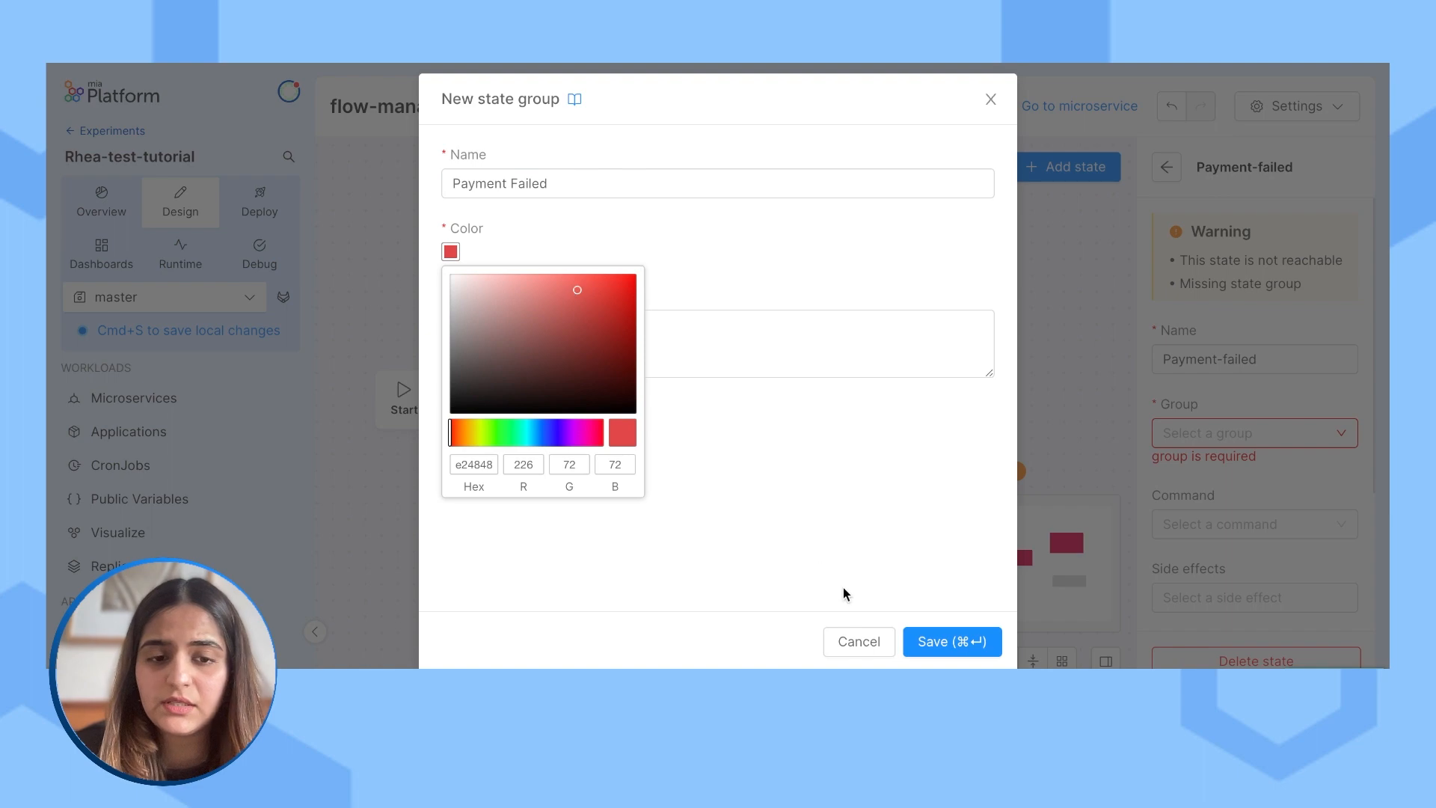
click(933, 639)
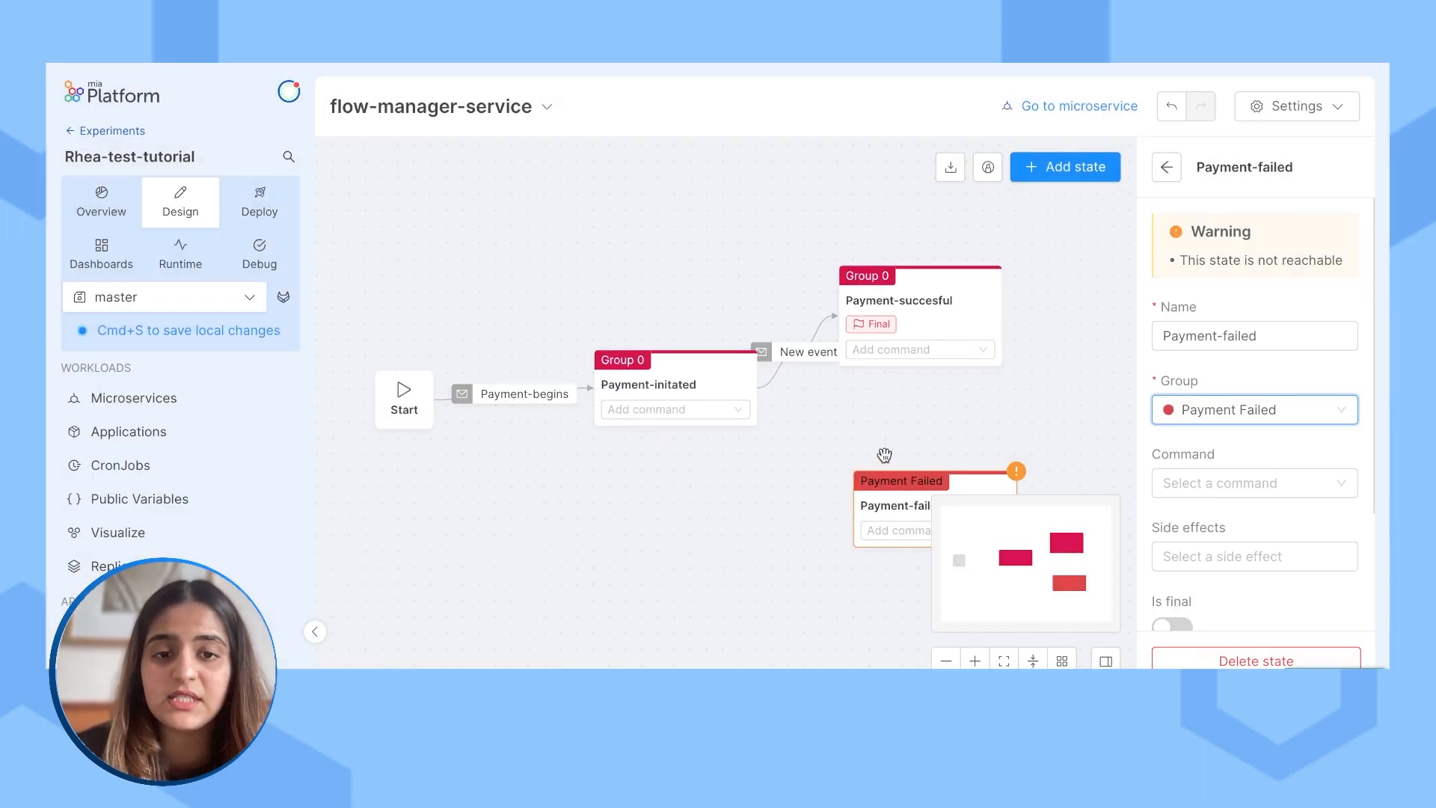
Step: Connect Payment-initated to Payment-failed with a new event, deleting the stray state added by the first connection attempt
drag(760, 389, 840, 493)
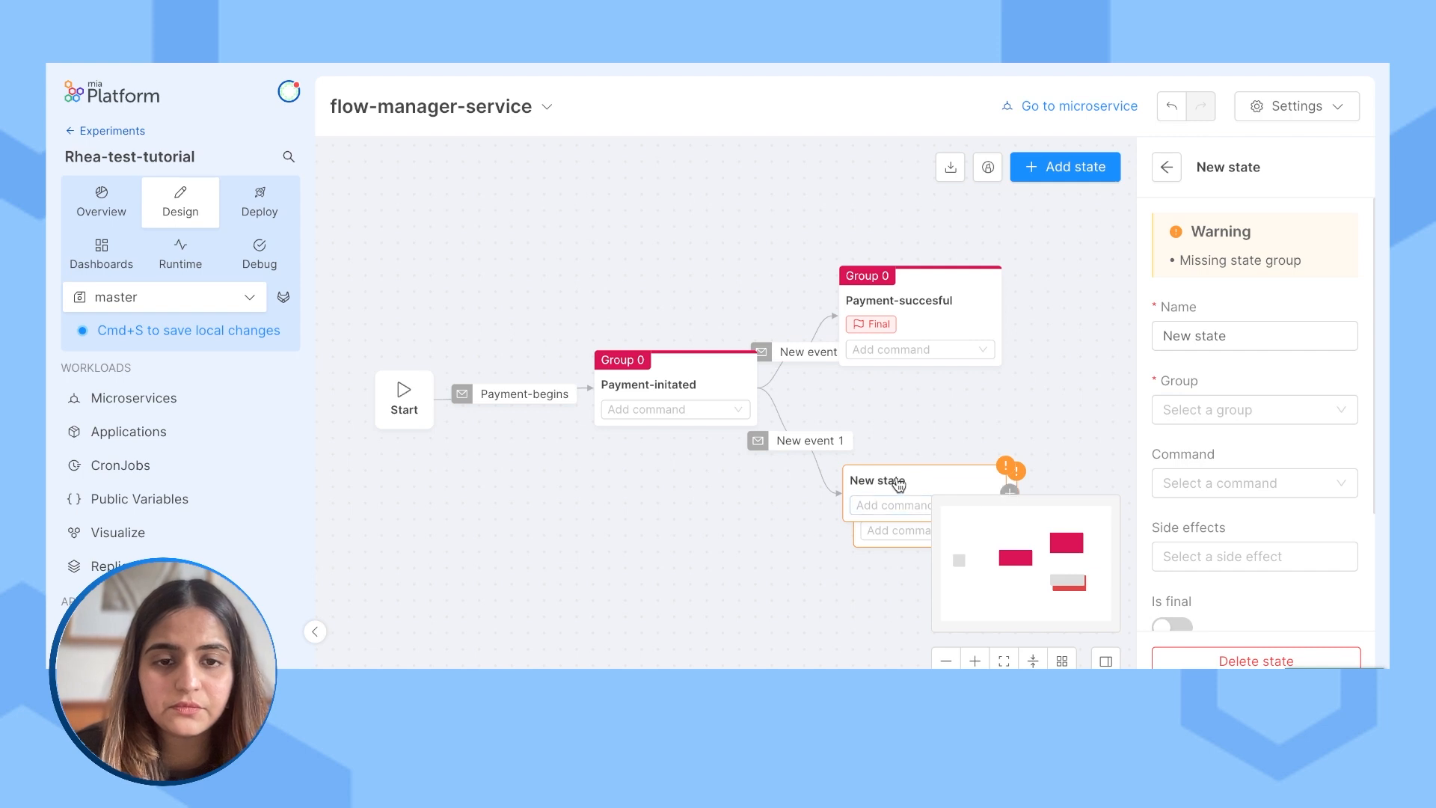
key(Delete)
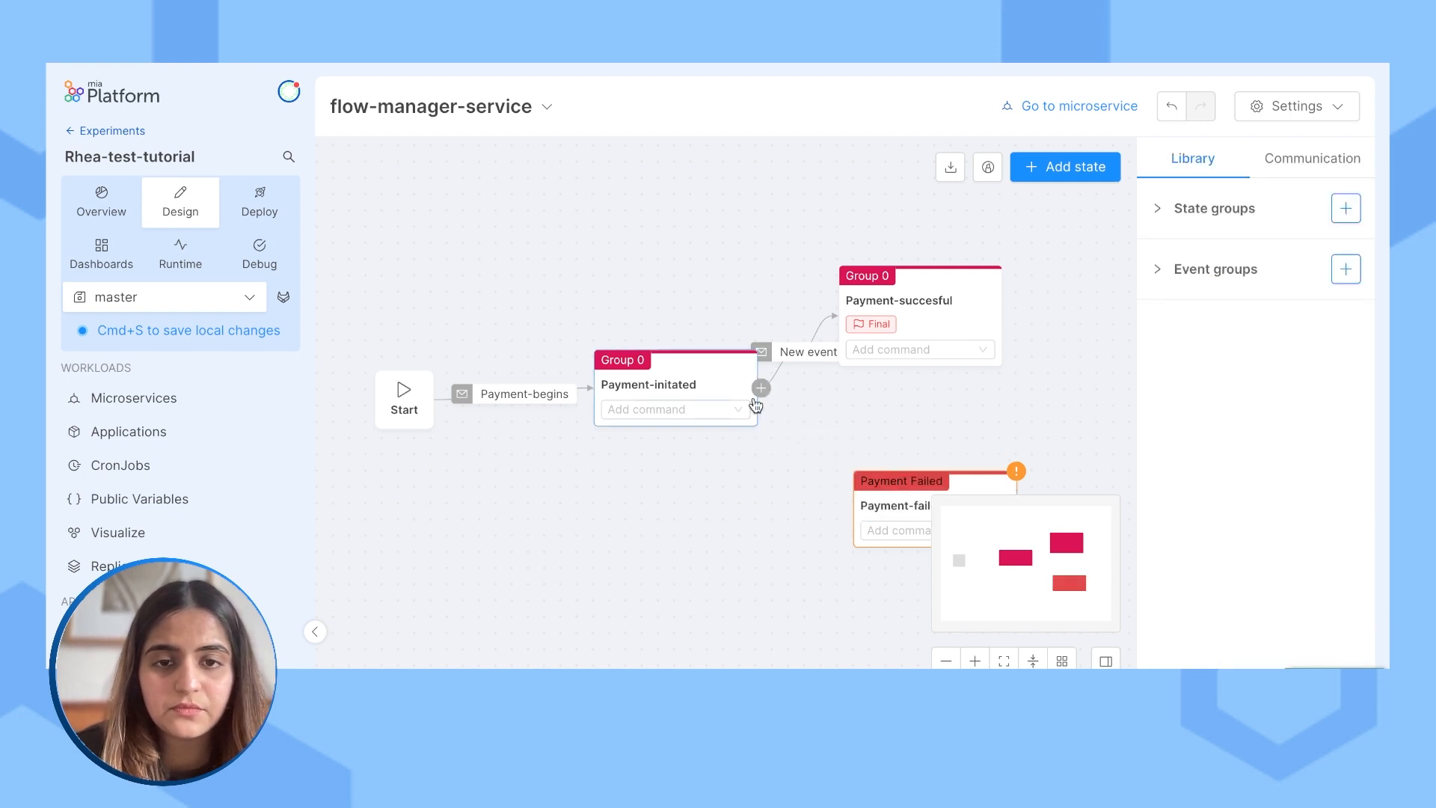
drag(764, 397, 849, 510)
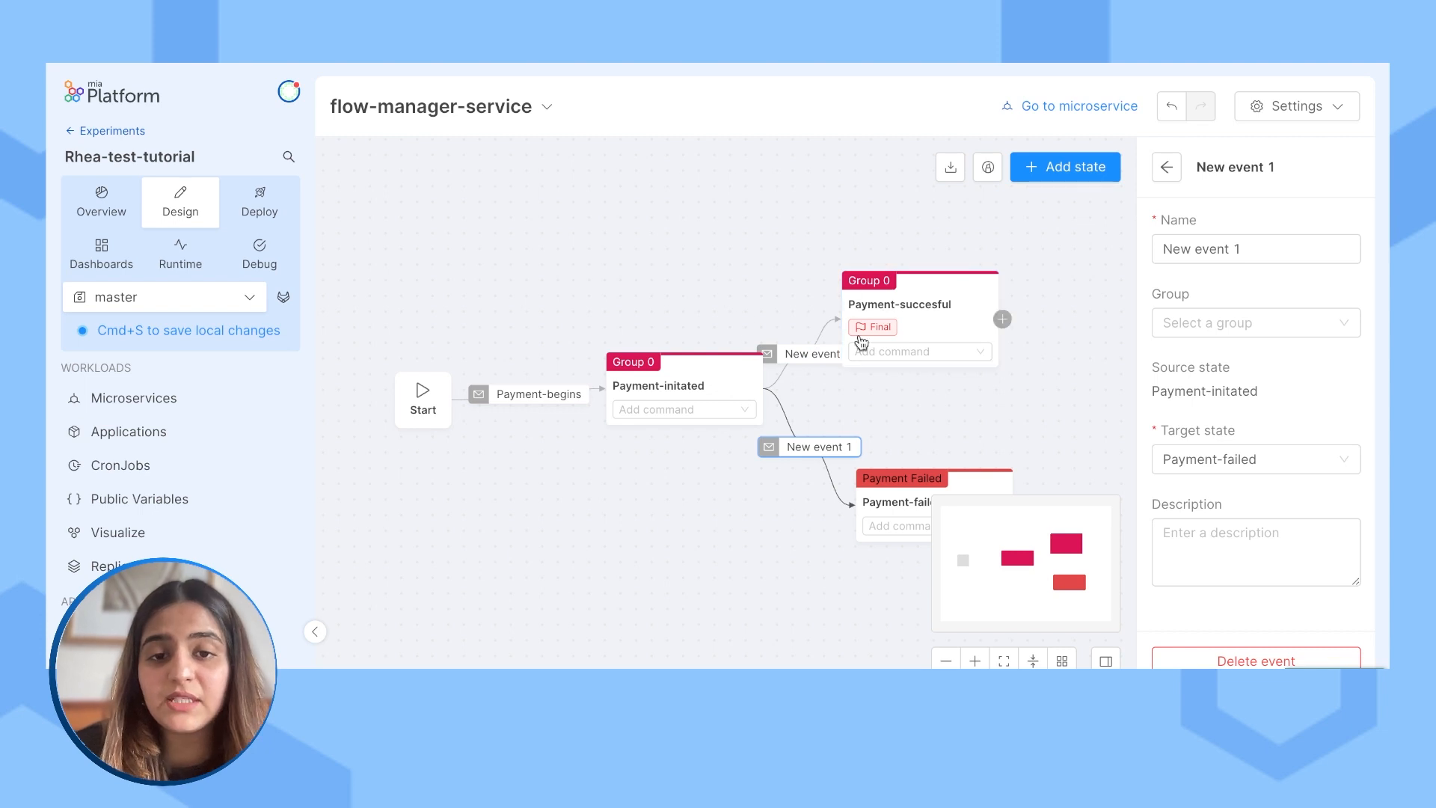
Step: Rename the event between Payment-initated and Payment-succesful as "succesful payment"
click(807, 361)
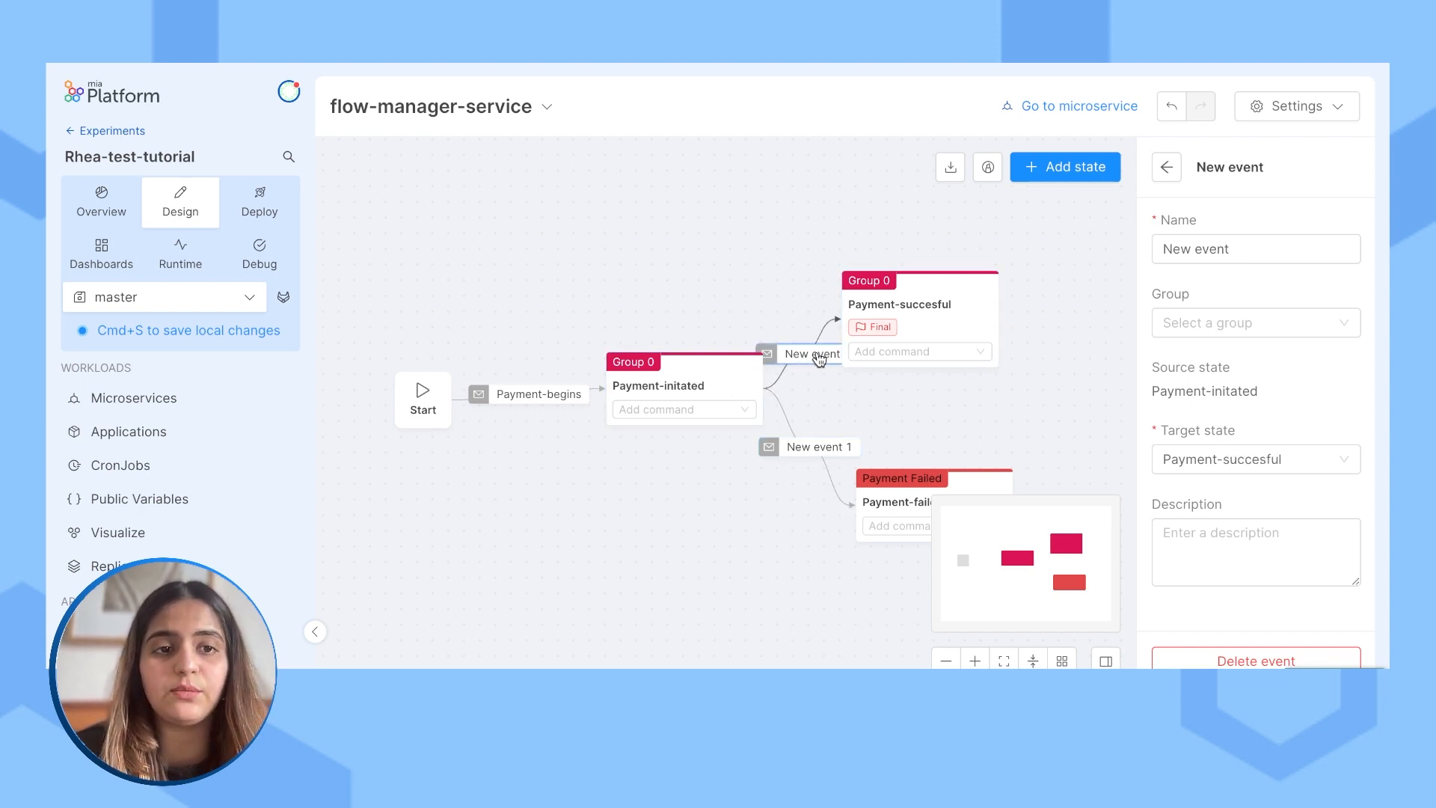
click(1270, 248)
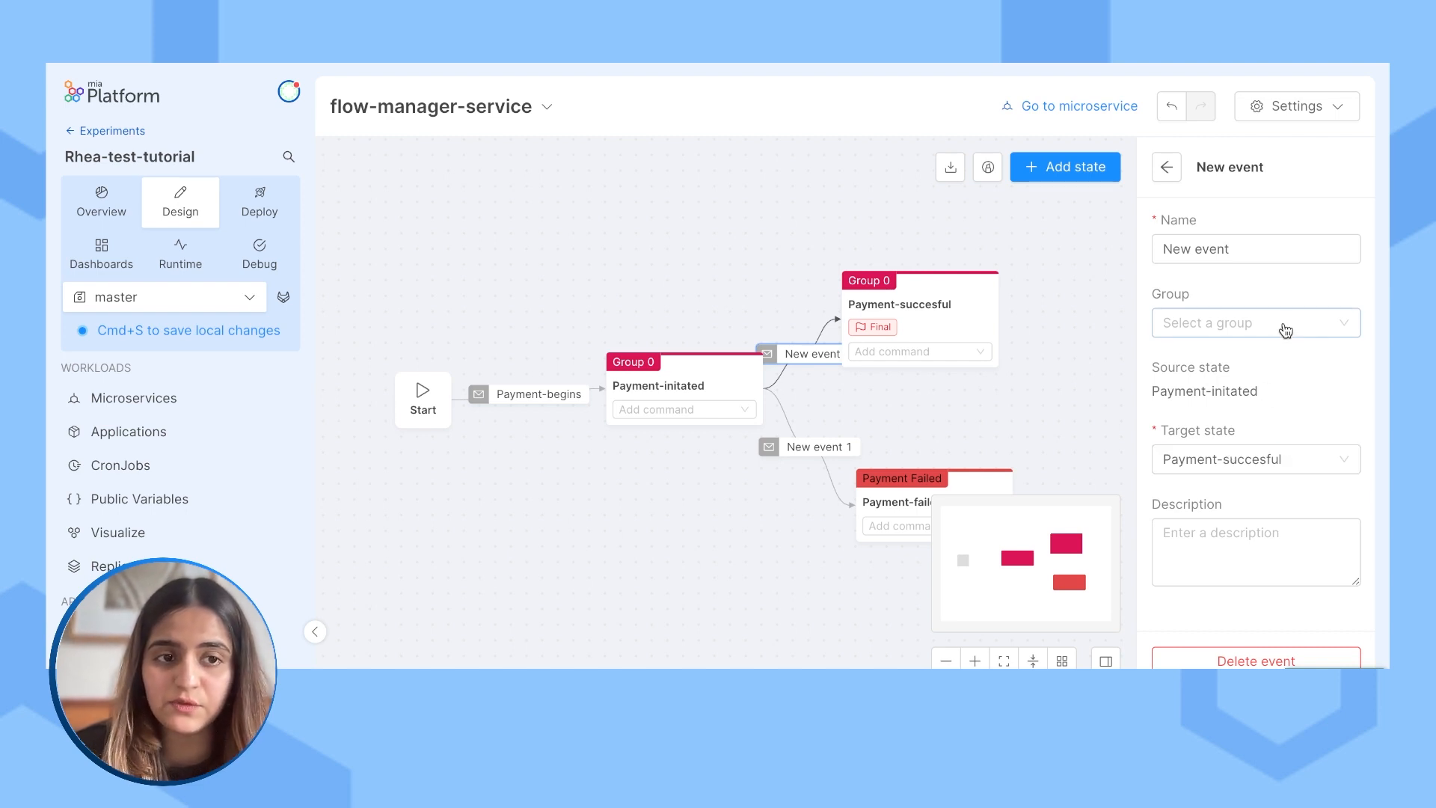
click(1280, 249)
drag(1239, 249, 1156, 242)
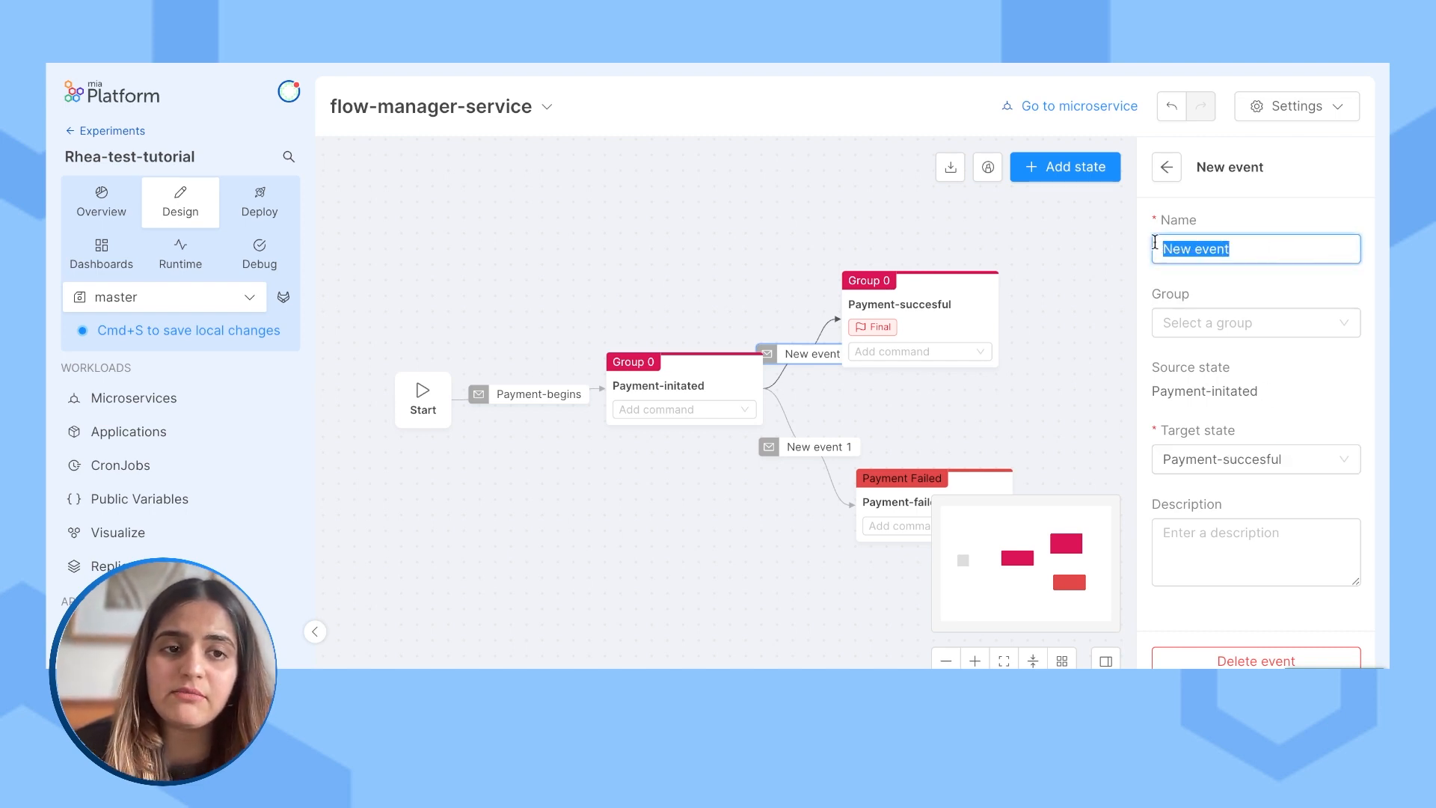
text(succesful)
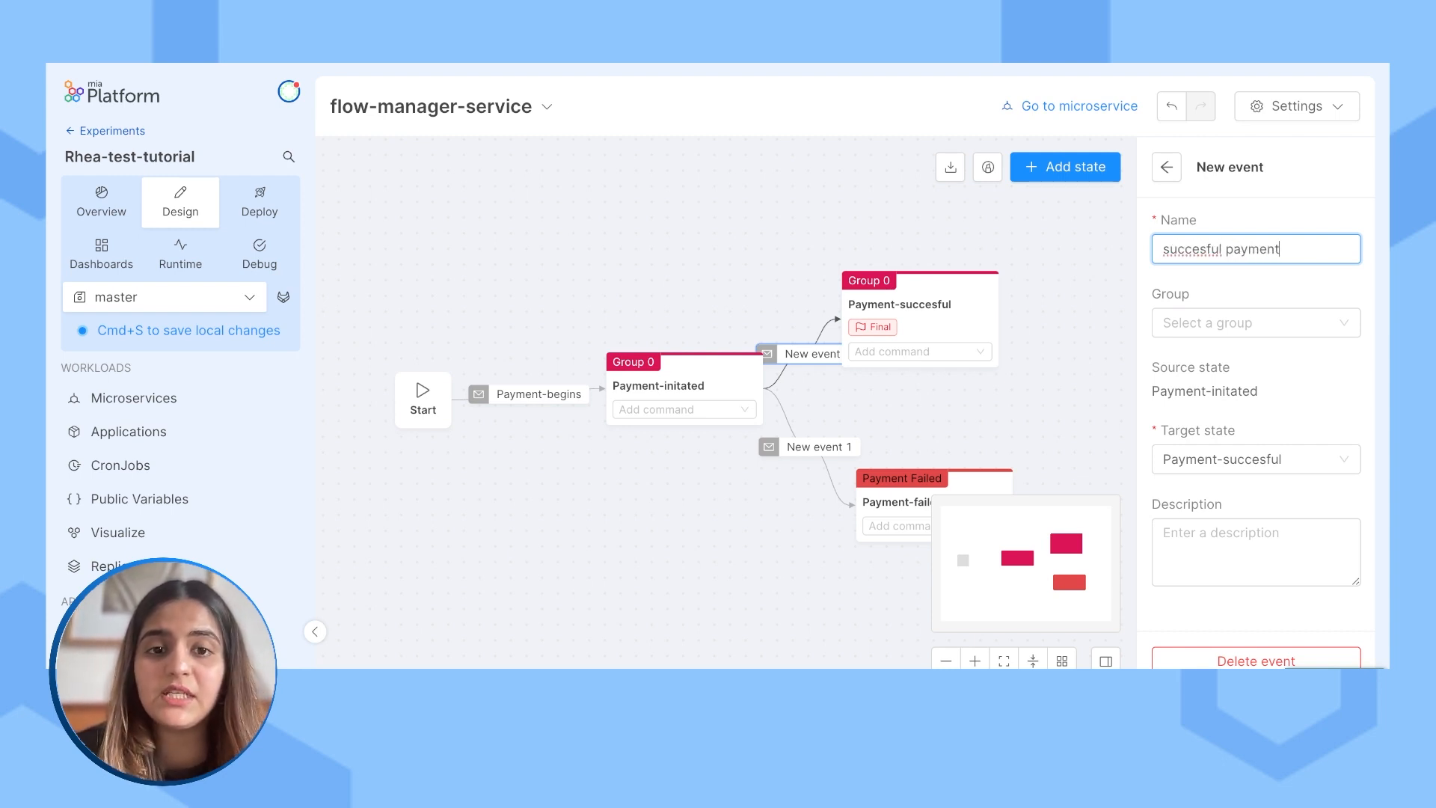
click(1178, 180)
Step: Rename the event between Payment-initated and Payment-failed as "unsuccesful-payment"
click(819, 447)
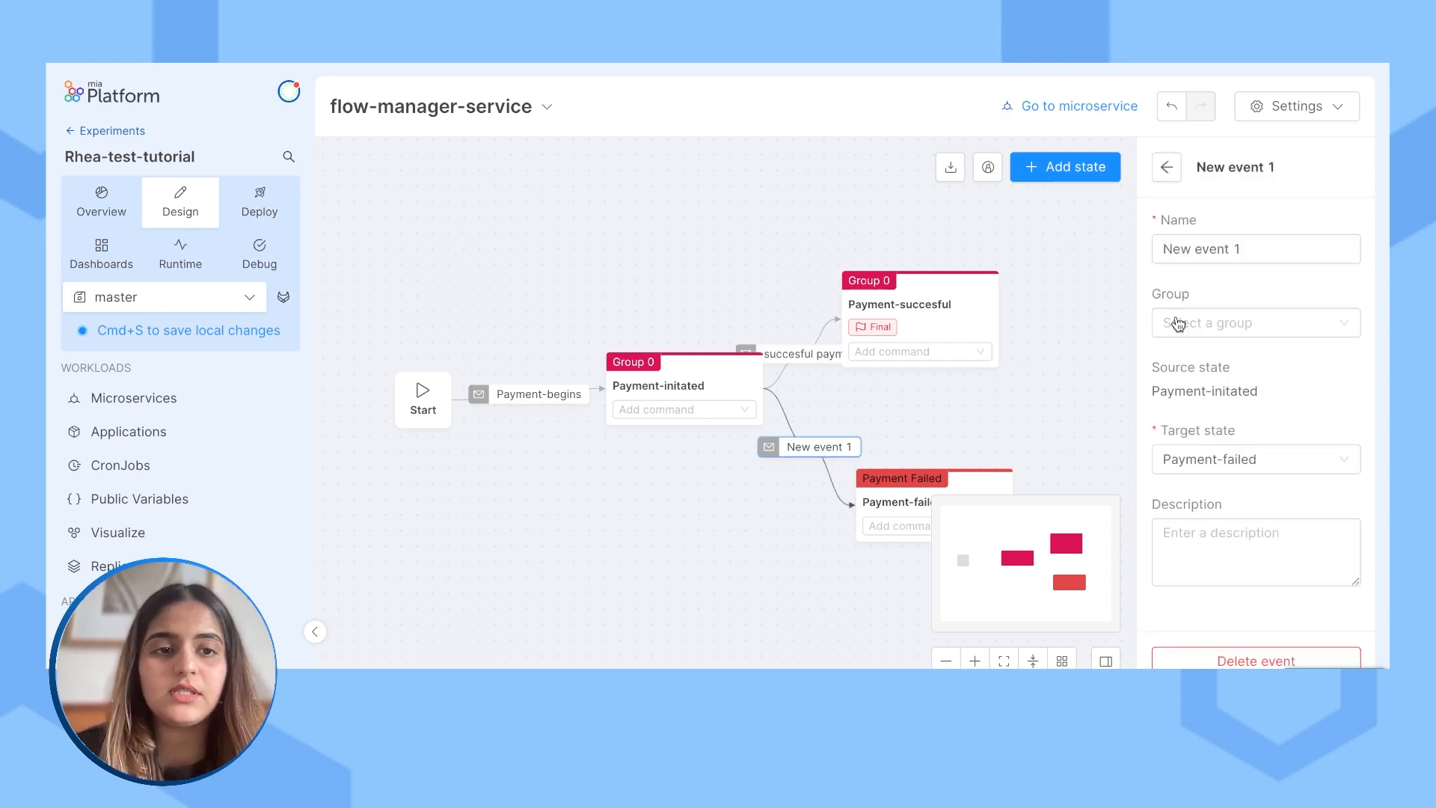
drag(1250, 248, 1128, 247)
text(unc)
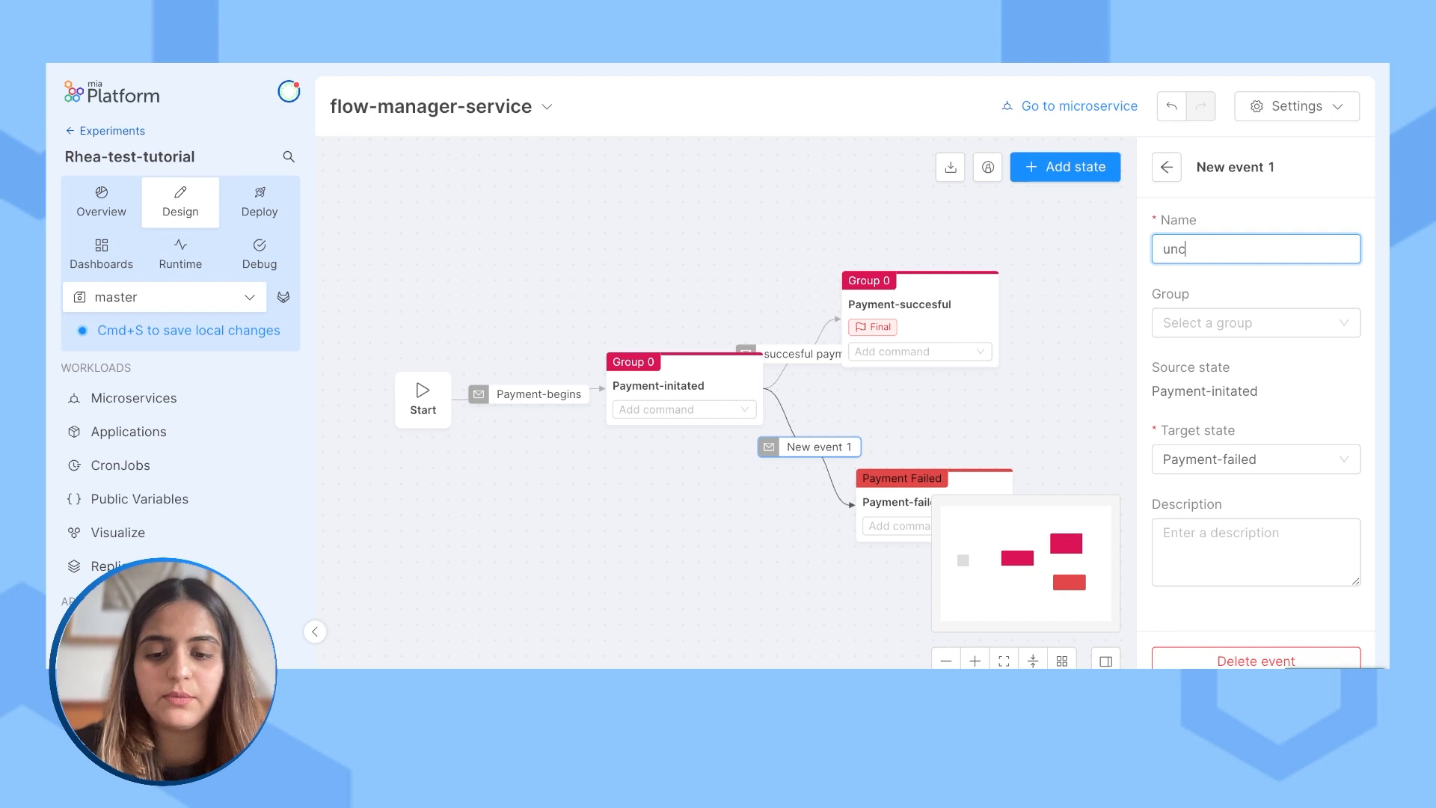
text(uccesful-payment)
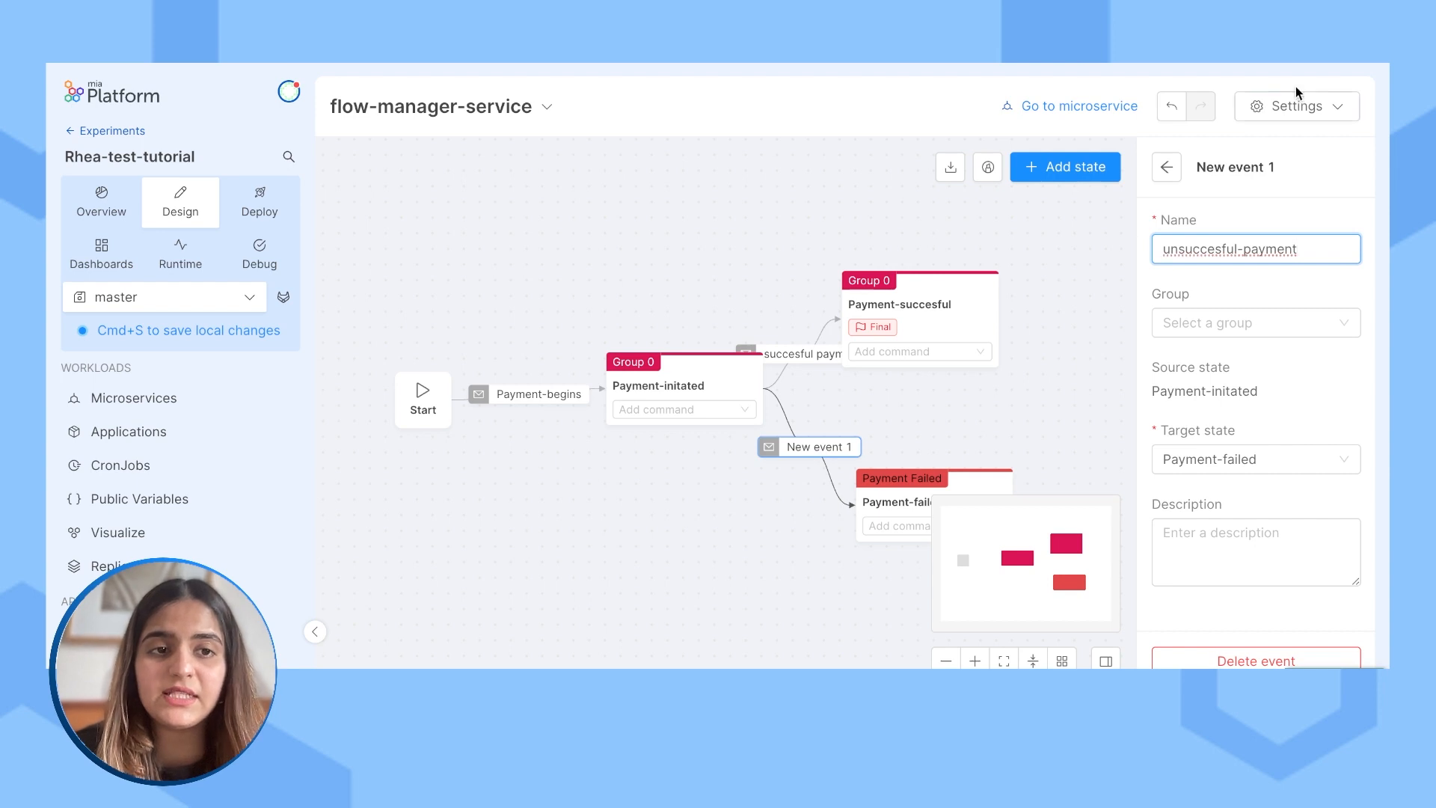
click(1166, 167)
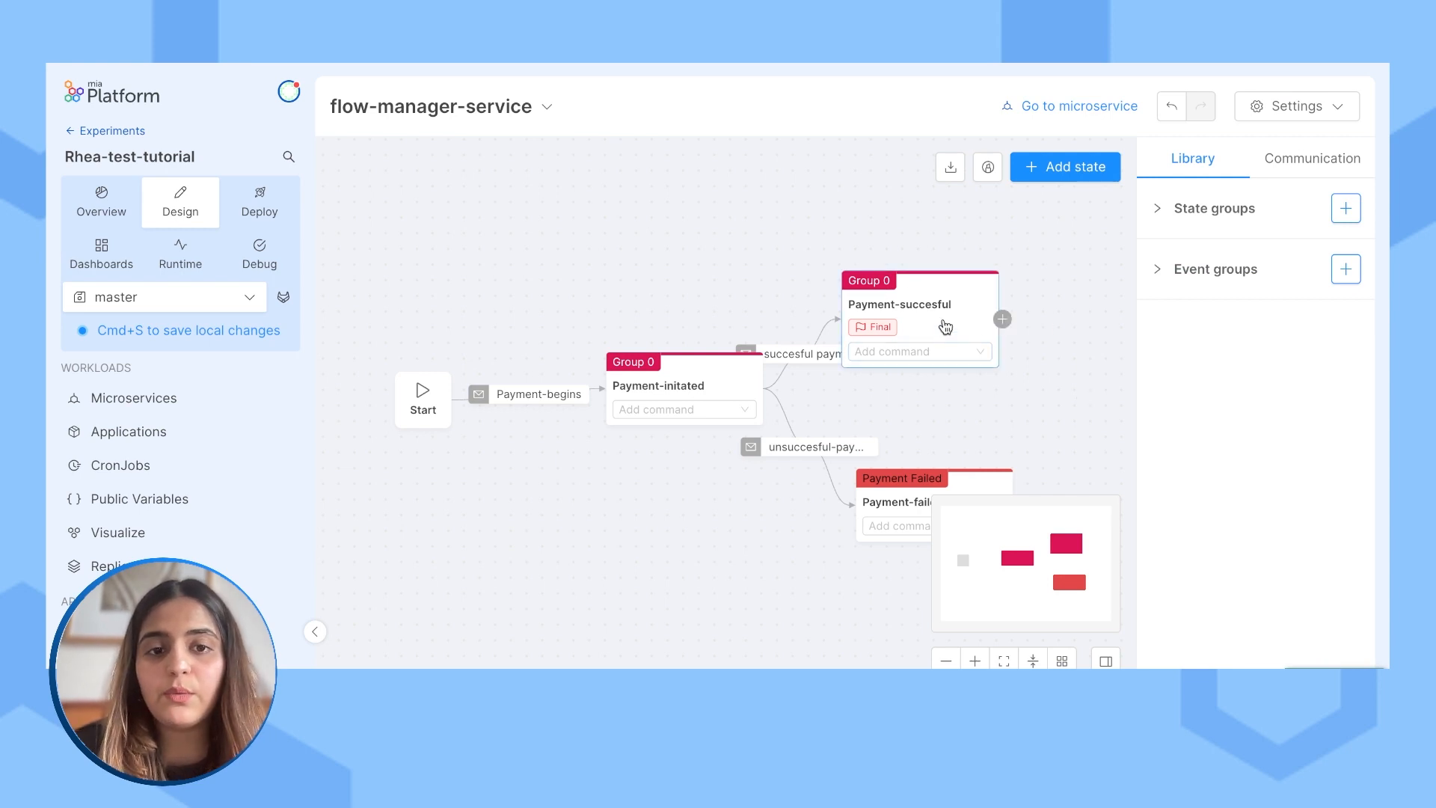
Step: Mark Payment-failed as final and move both final states further right, away from Payment-initated
click(905, 504)
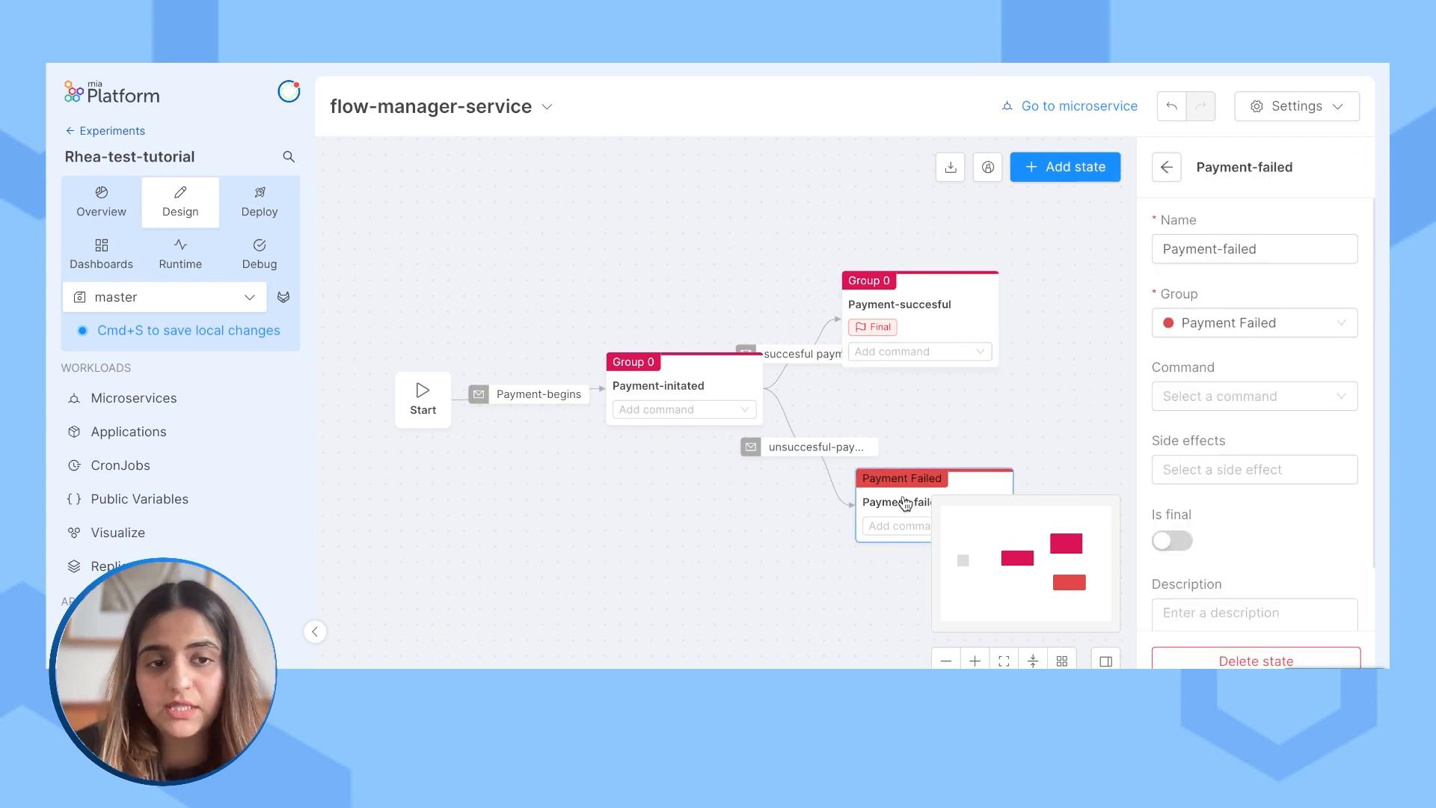
click(1161, 546)
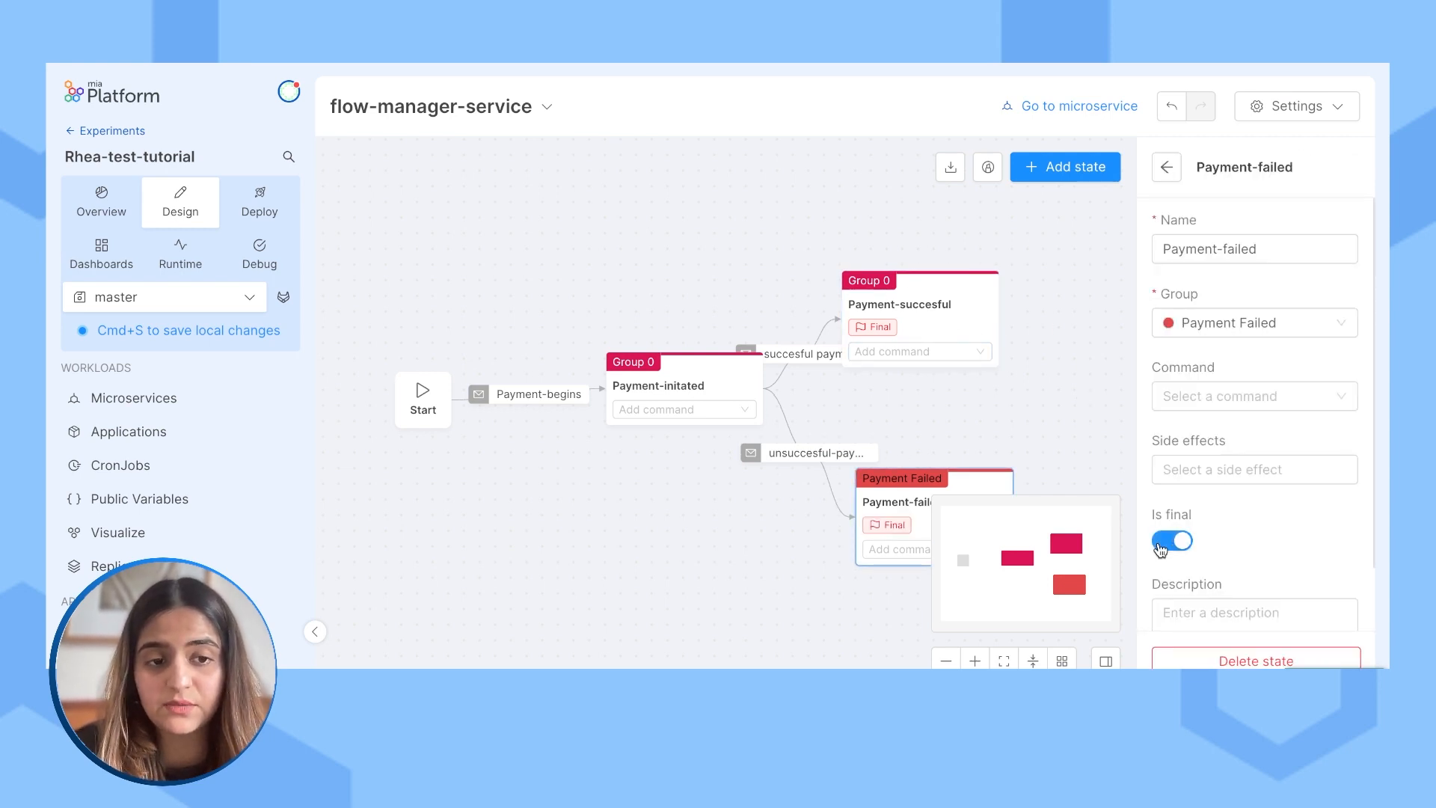
click(1166, 167)
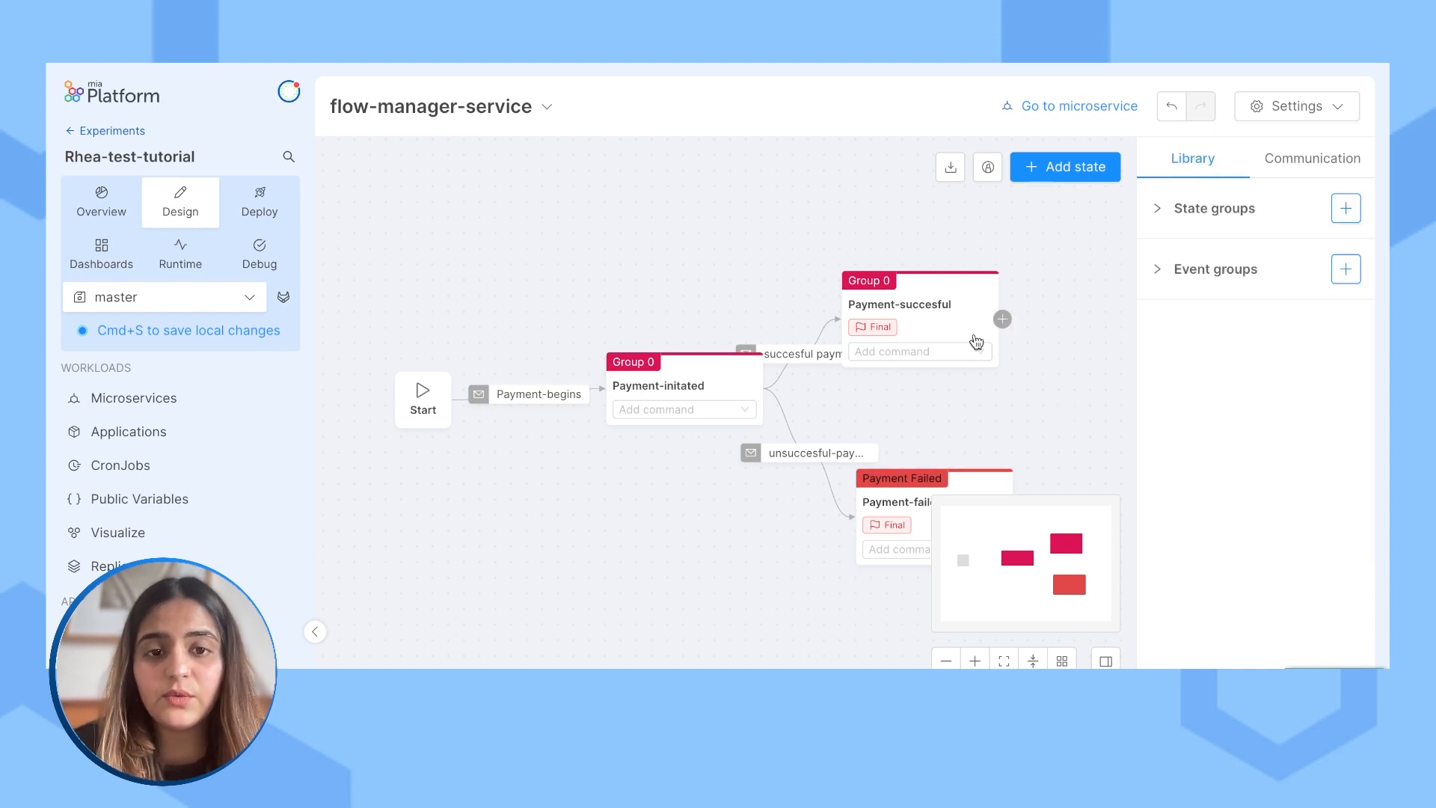
drag(931, 288, 1031, 261)
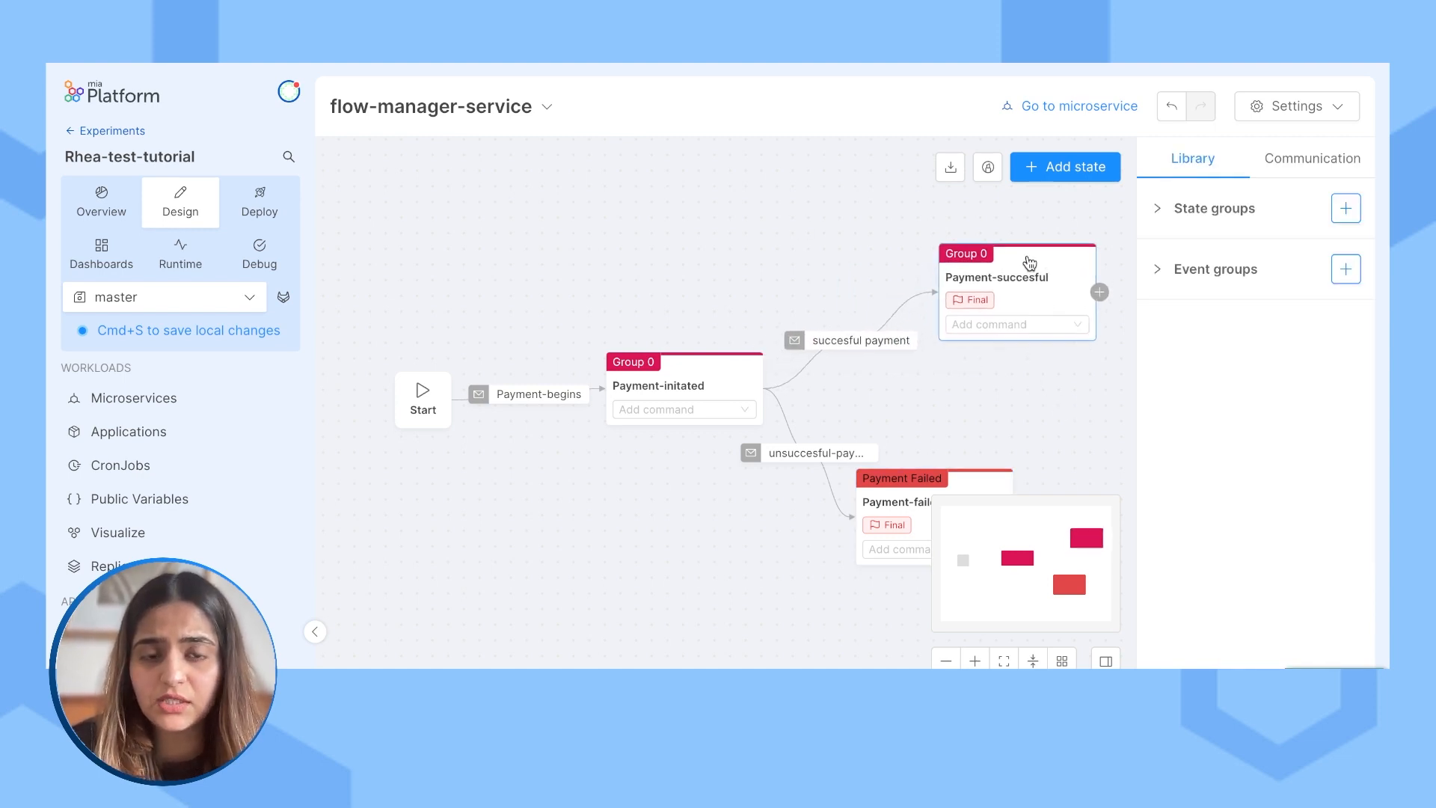
drag(910, 486, 981, 487)
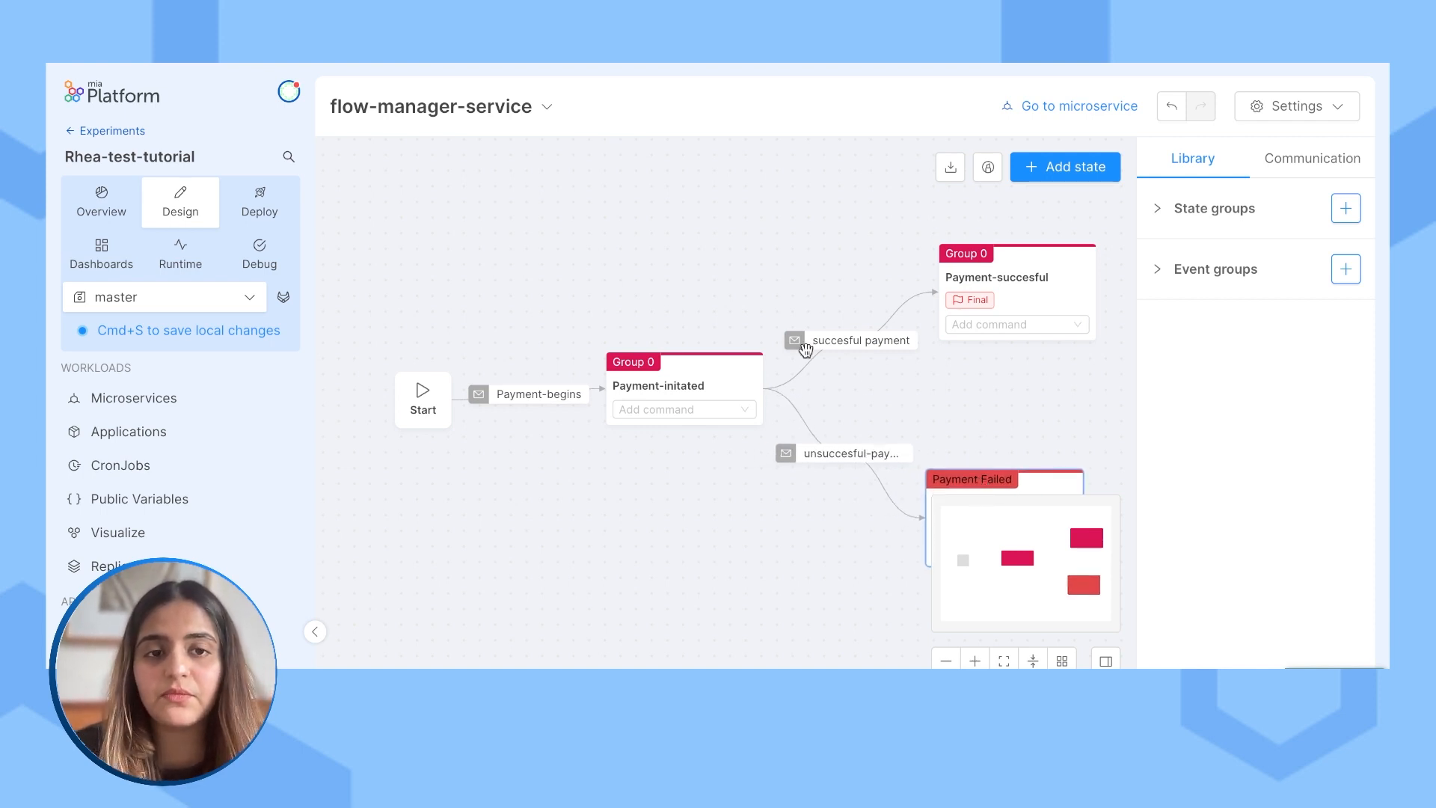
Step: Examine the flow's communication settings by expanding Commands, Protocols, Hooks and Side Effects
click(1307, 158)
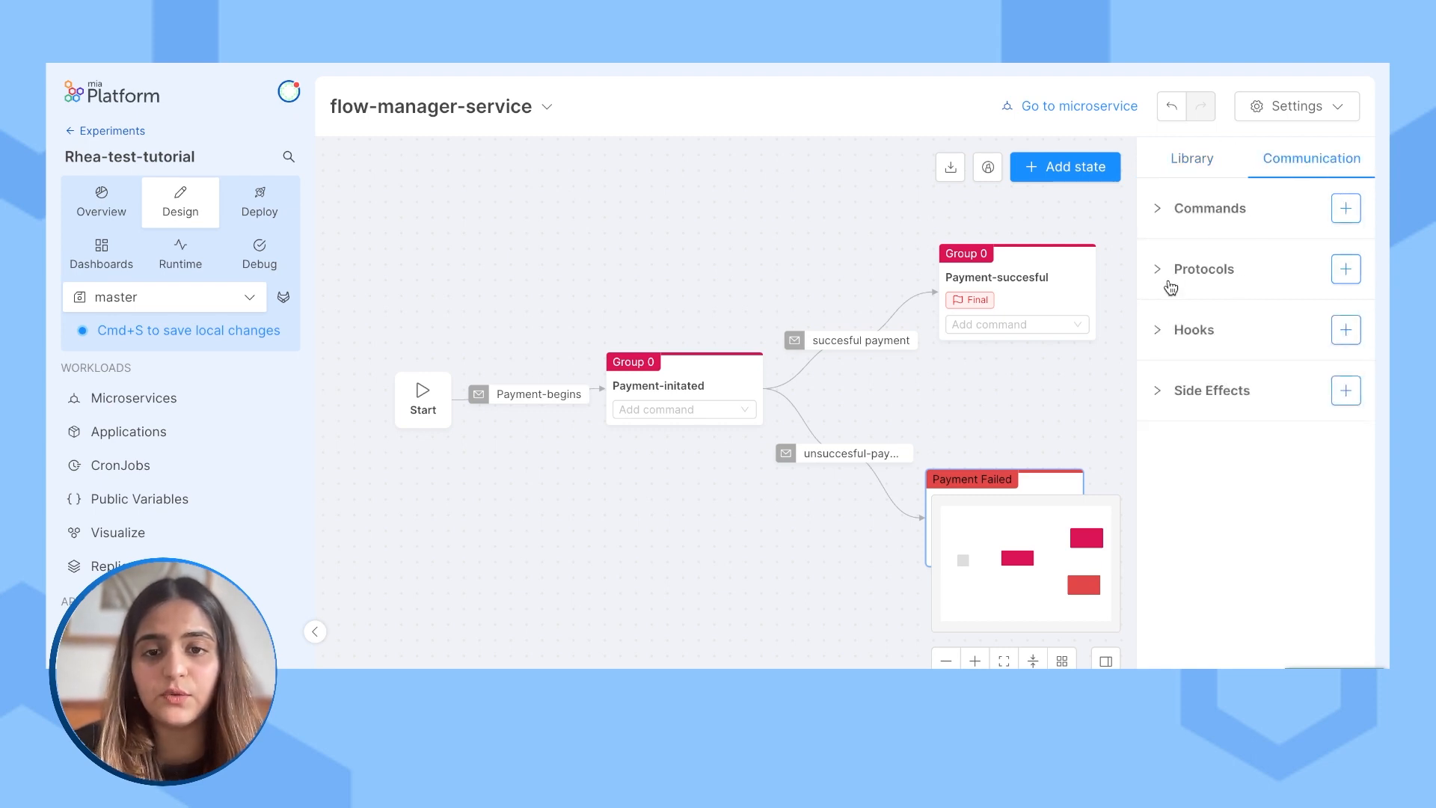
click(1247, 232)
click(1199, 378)
click(1202, 531)
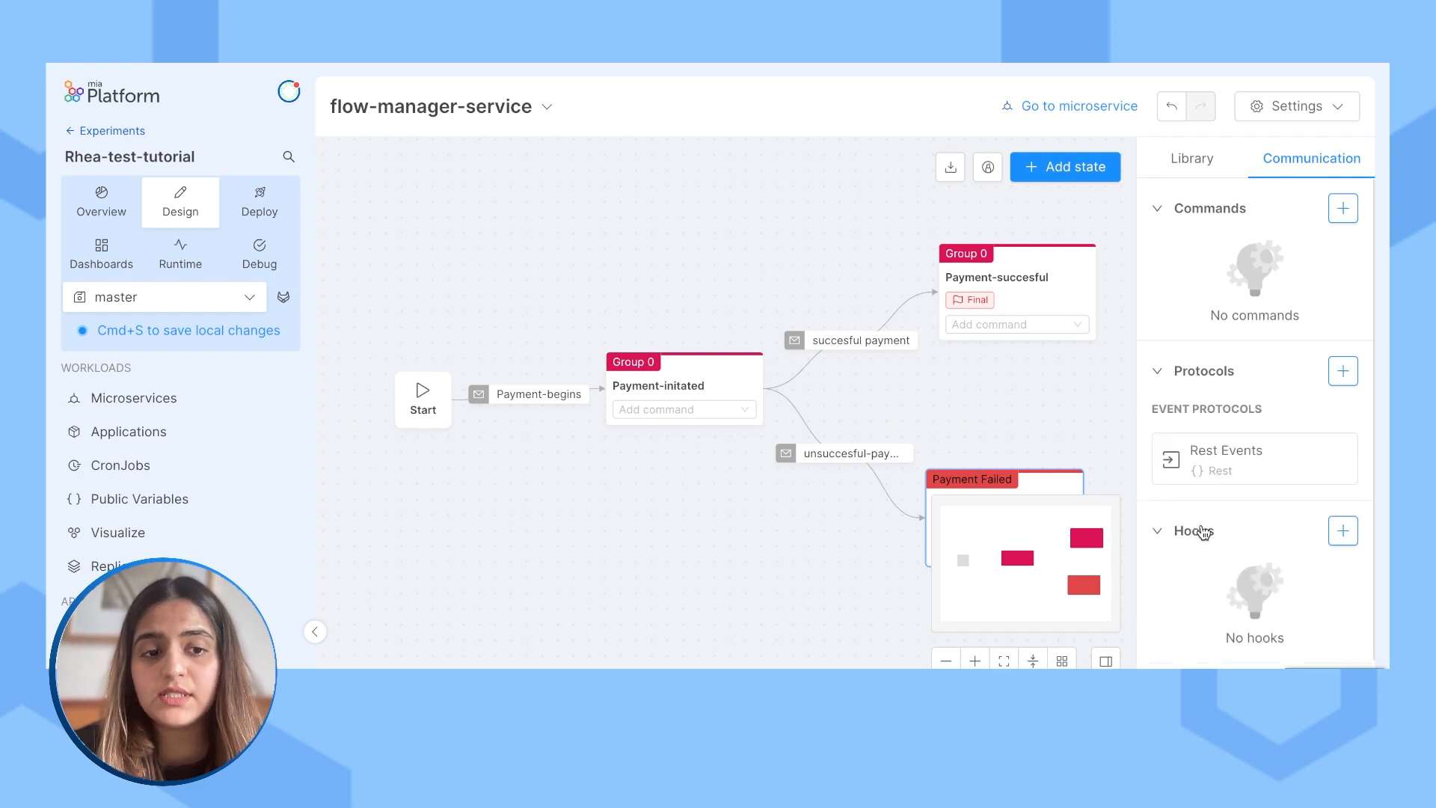
scroll(1201, 532, down, 1)
click(1197, 662)
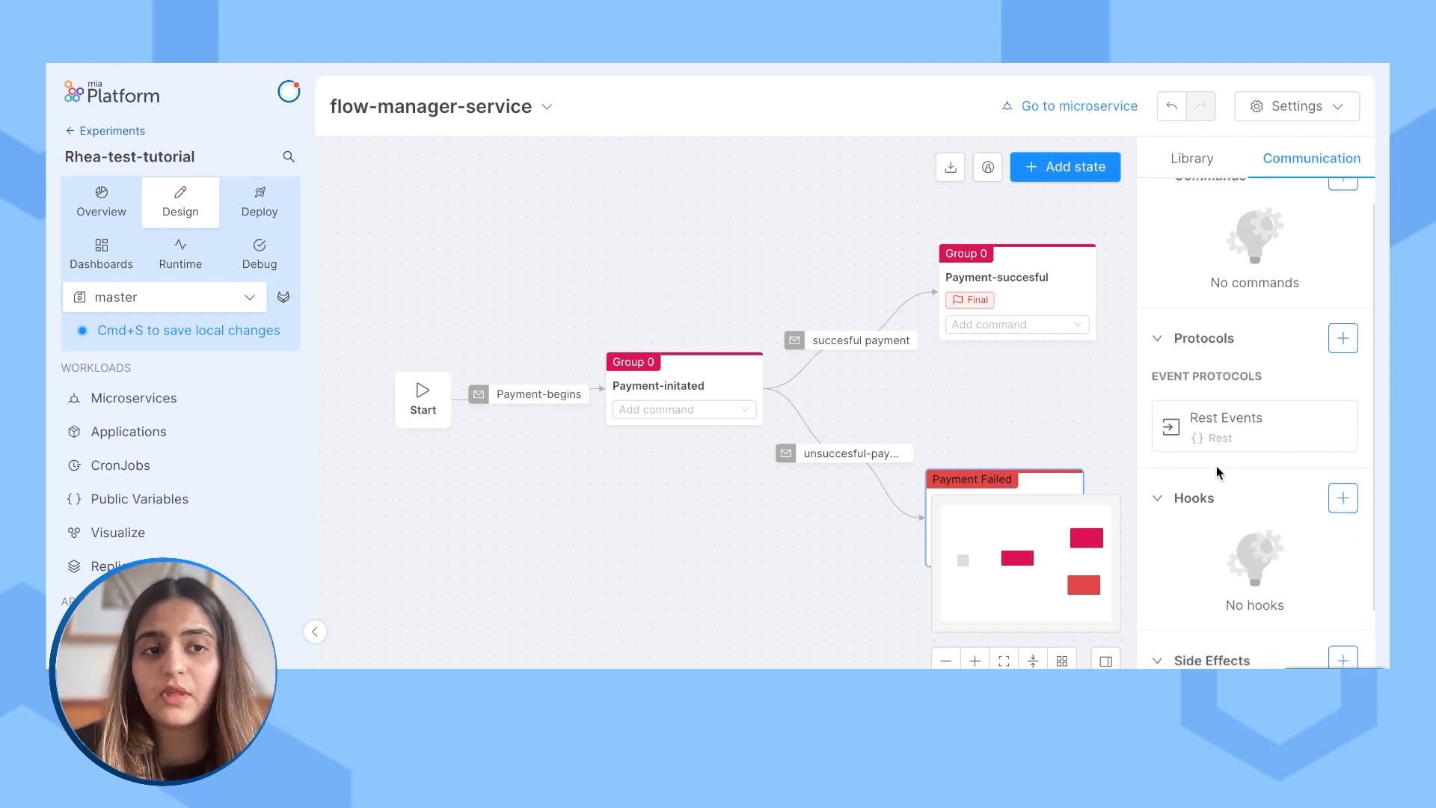
Step: Start a new command for the Payment-initated state, labelled "payment-orchestrated" with the description "qwer"
scroll(1216, 465, up, 1)
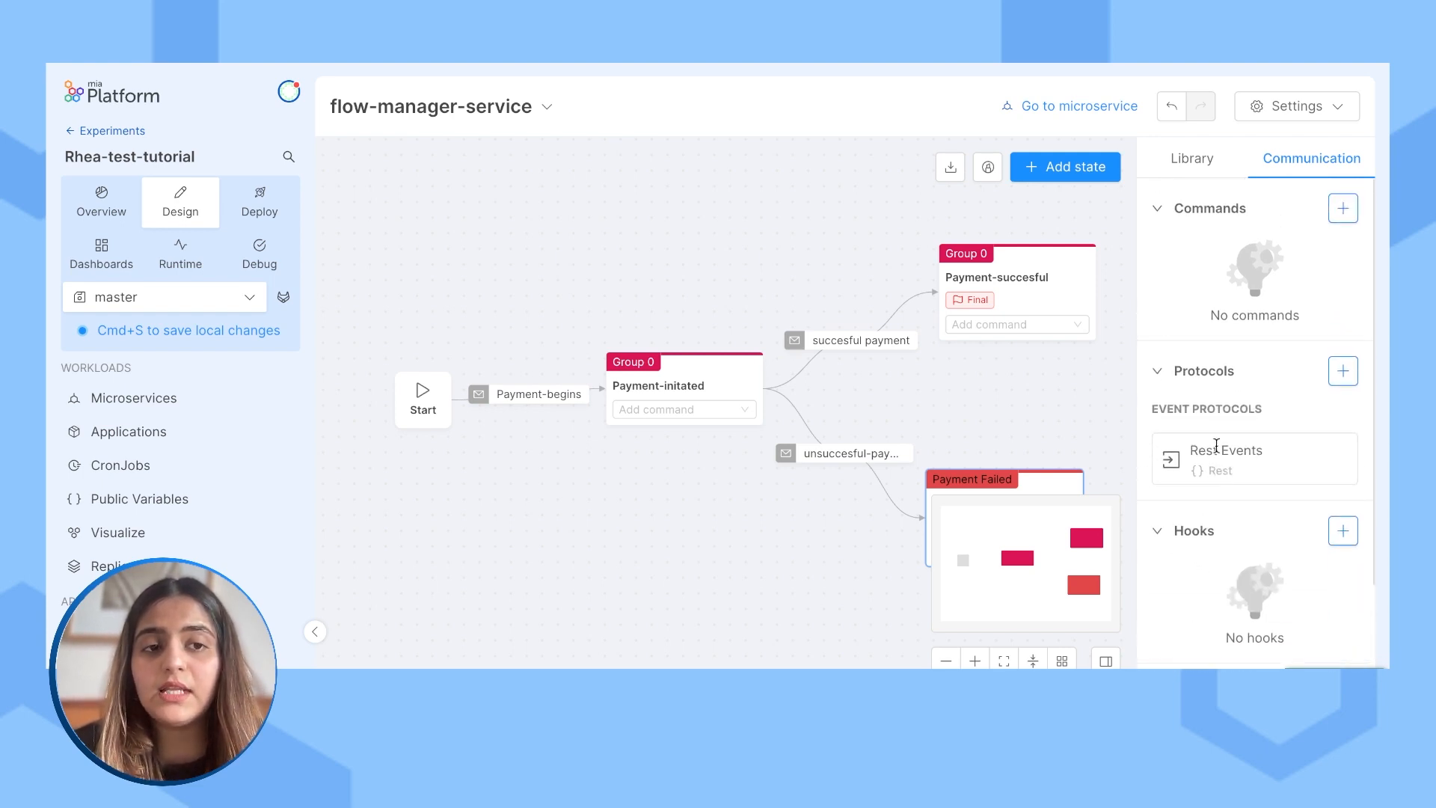
click(679, 411)
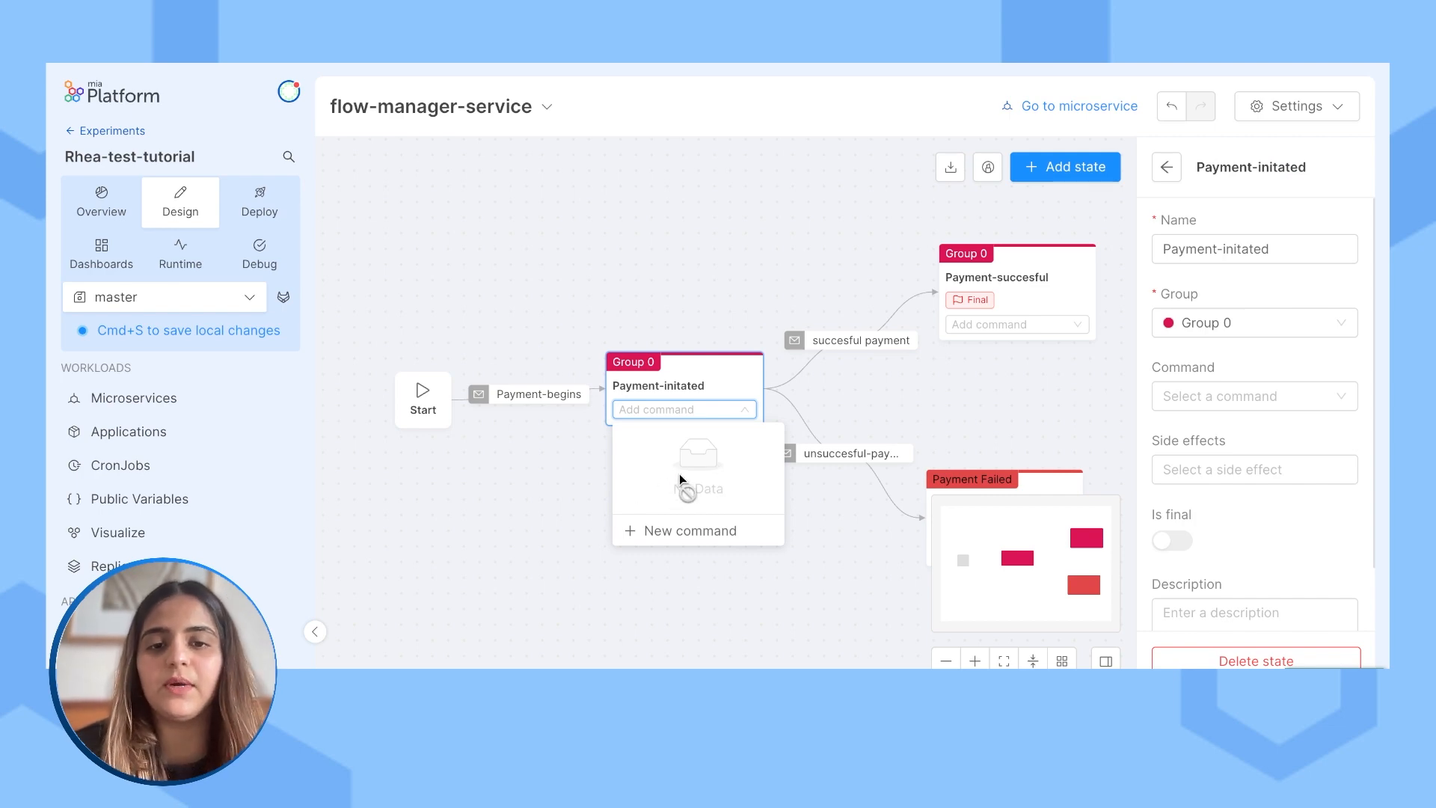
click(645, 533)
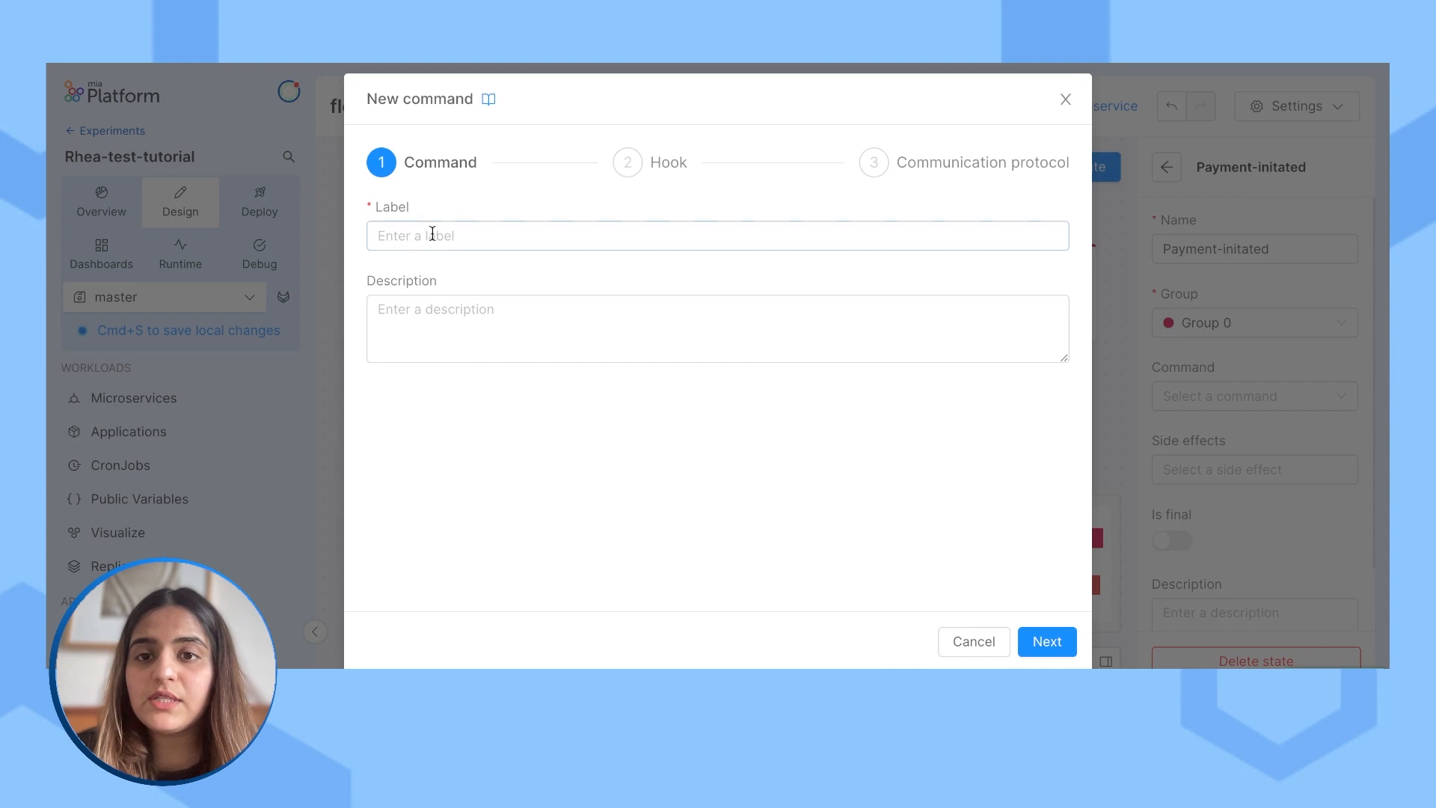
click(502, 236)
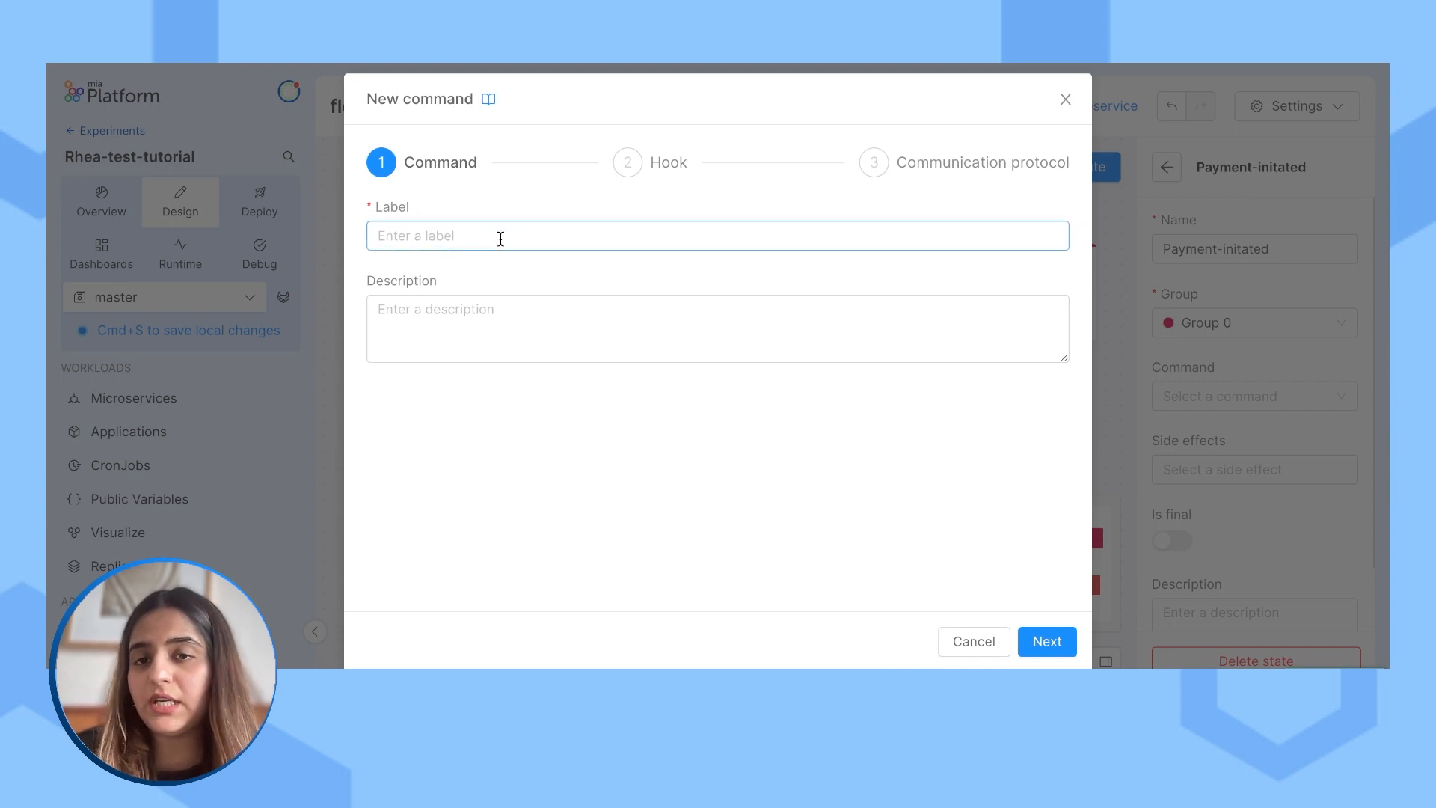
text(payment-orchestrated)
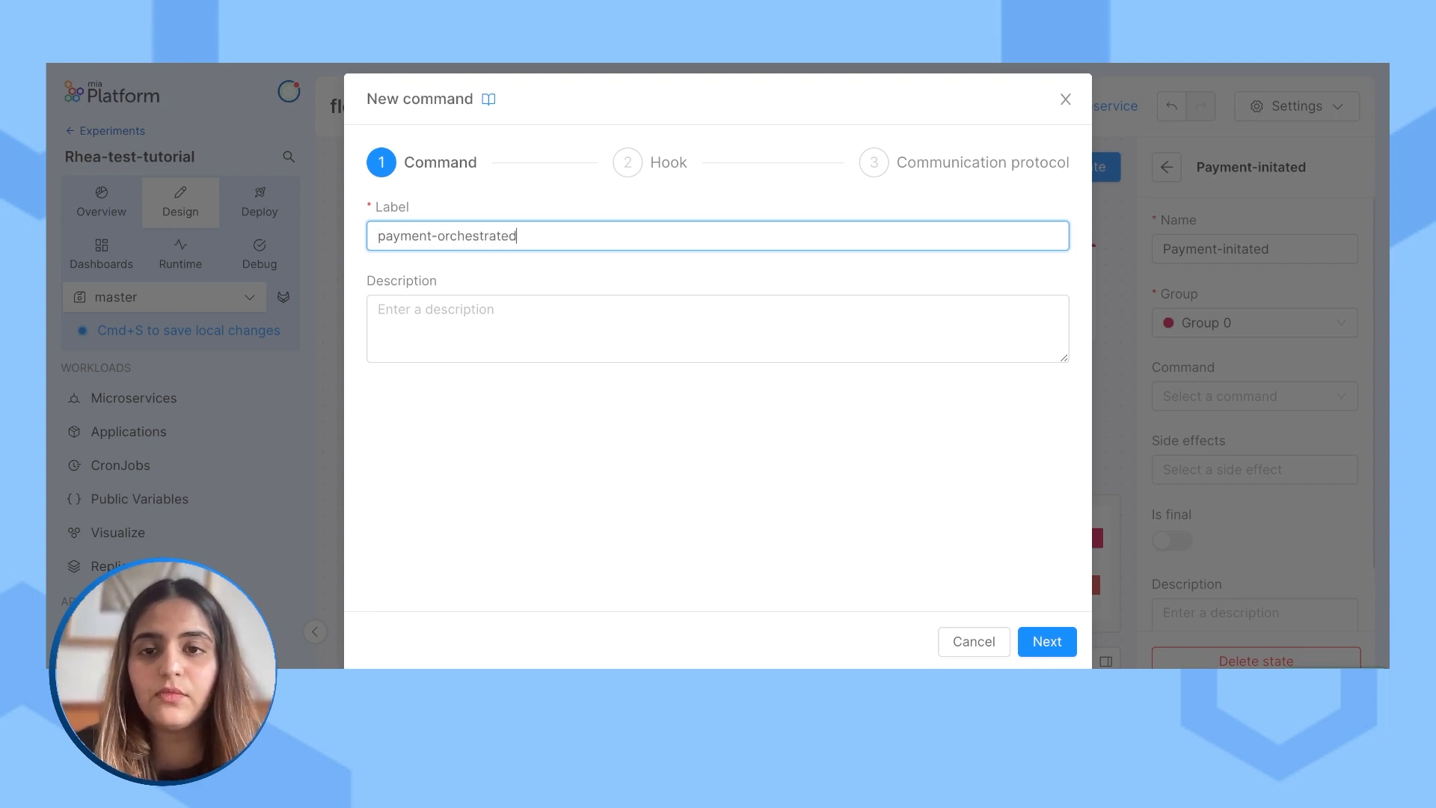
click(449, 335)
text(qwer)
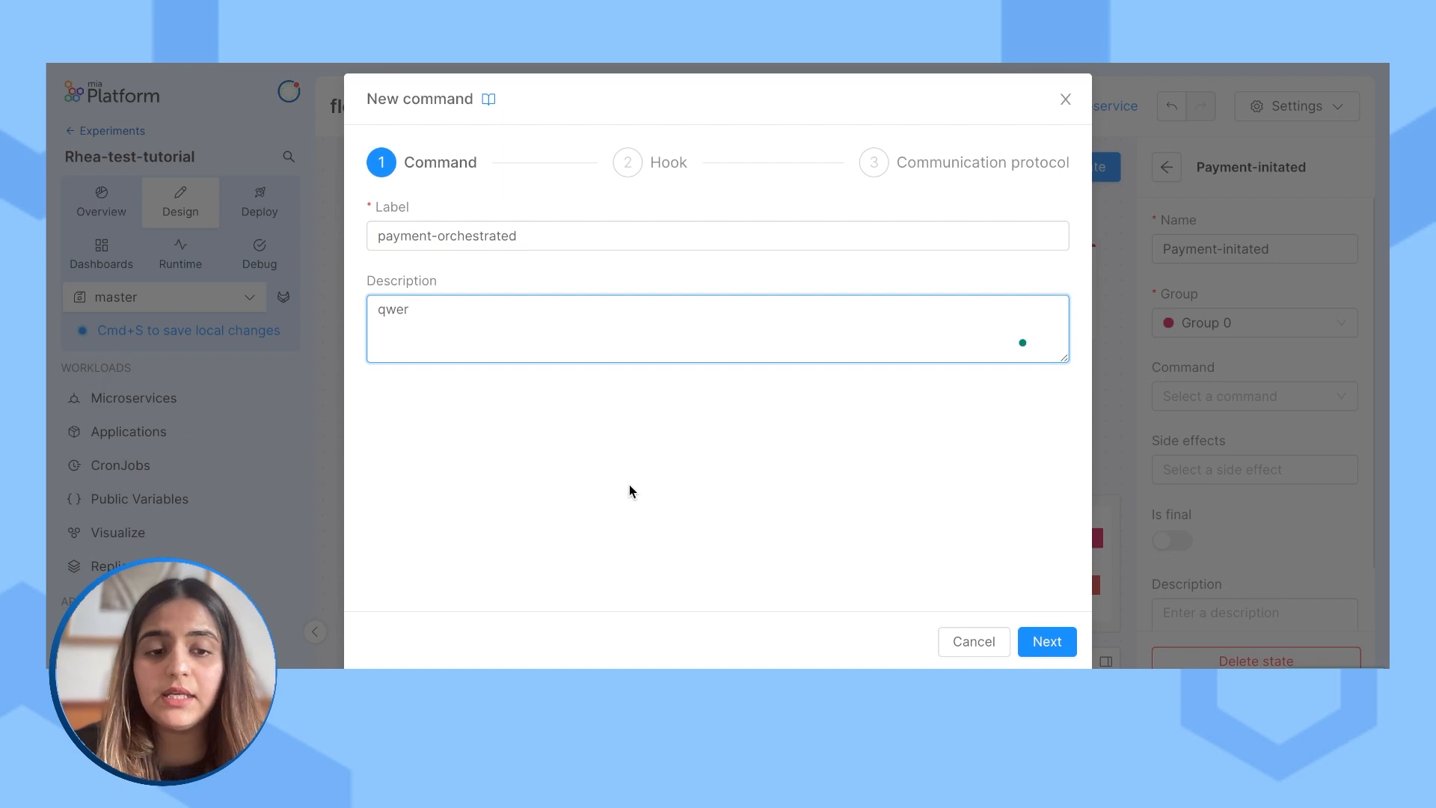
click(1036, 639)
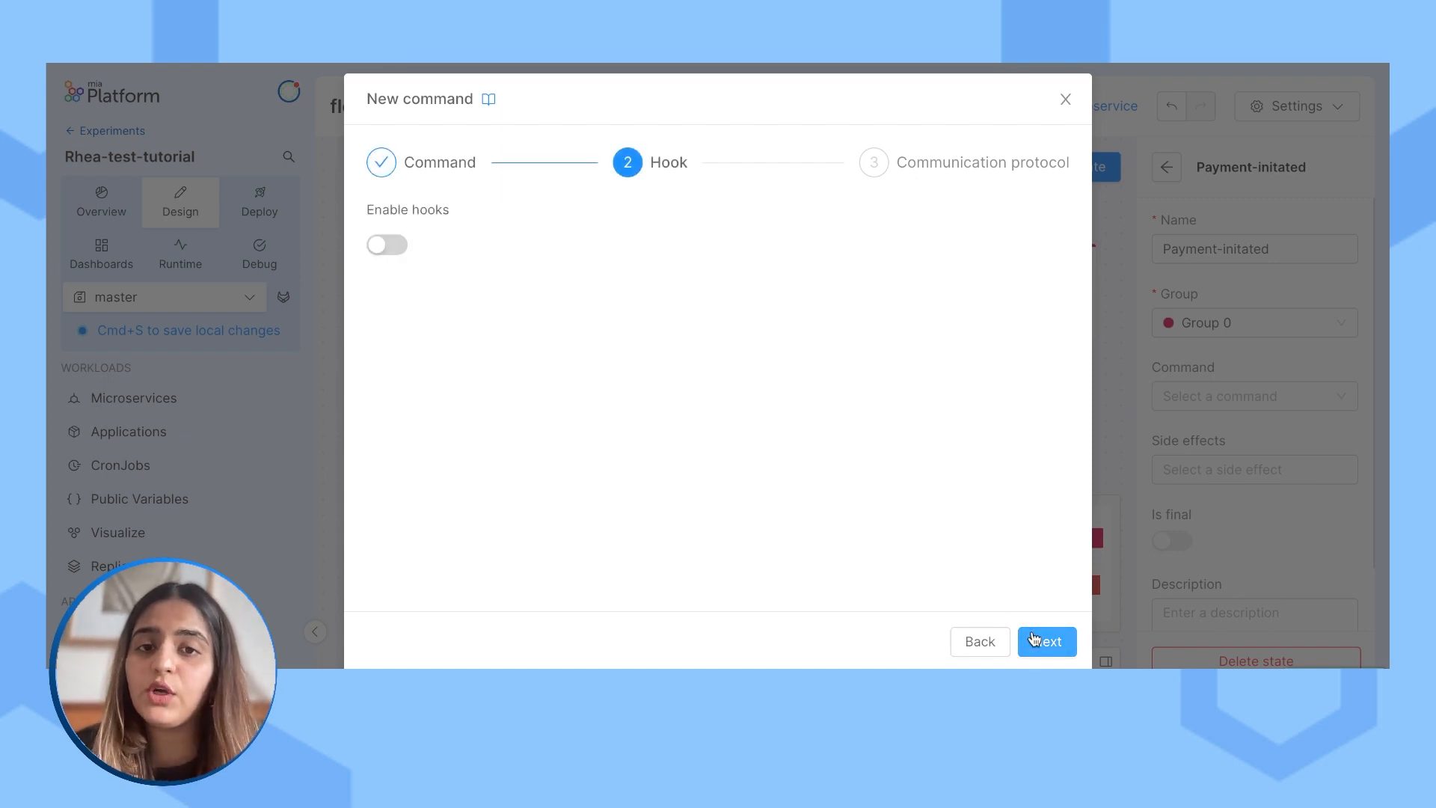
Step: Enable hooks for the new command, inspect the existing and custom hook options, and disable hooks again
click(379, 252)
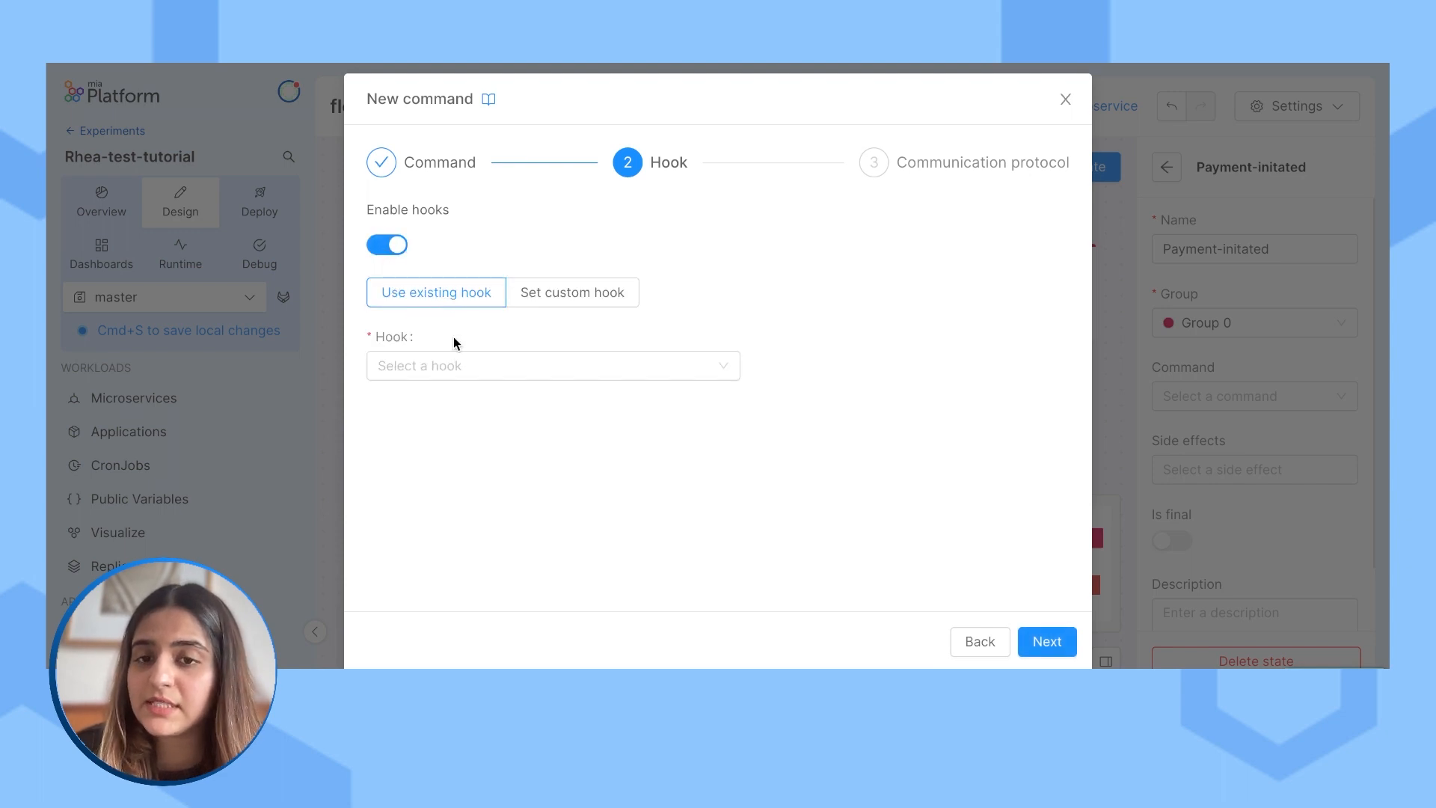
click(461, 370)
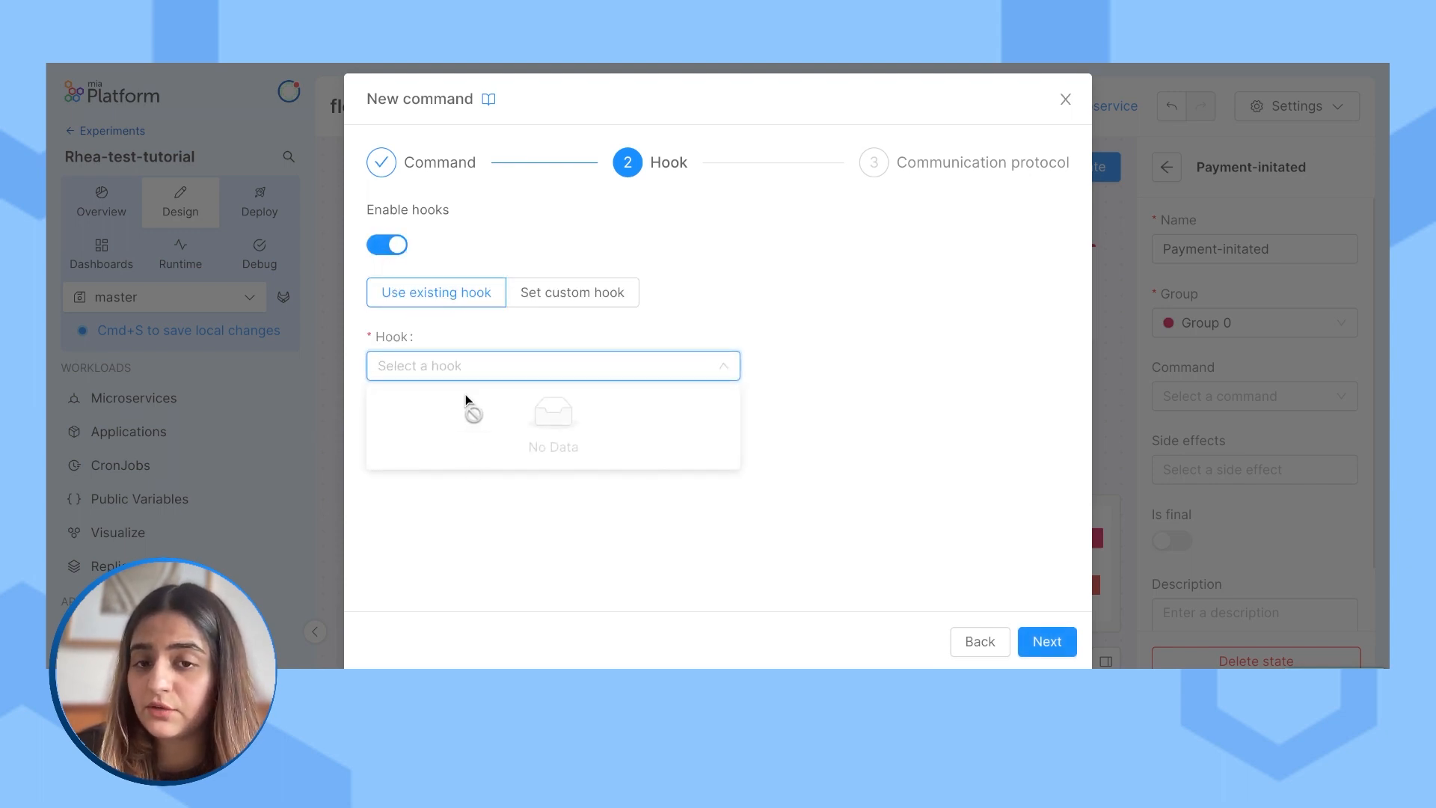
click(582, 302)
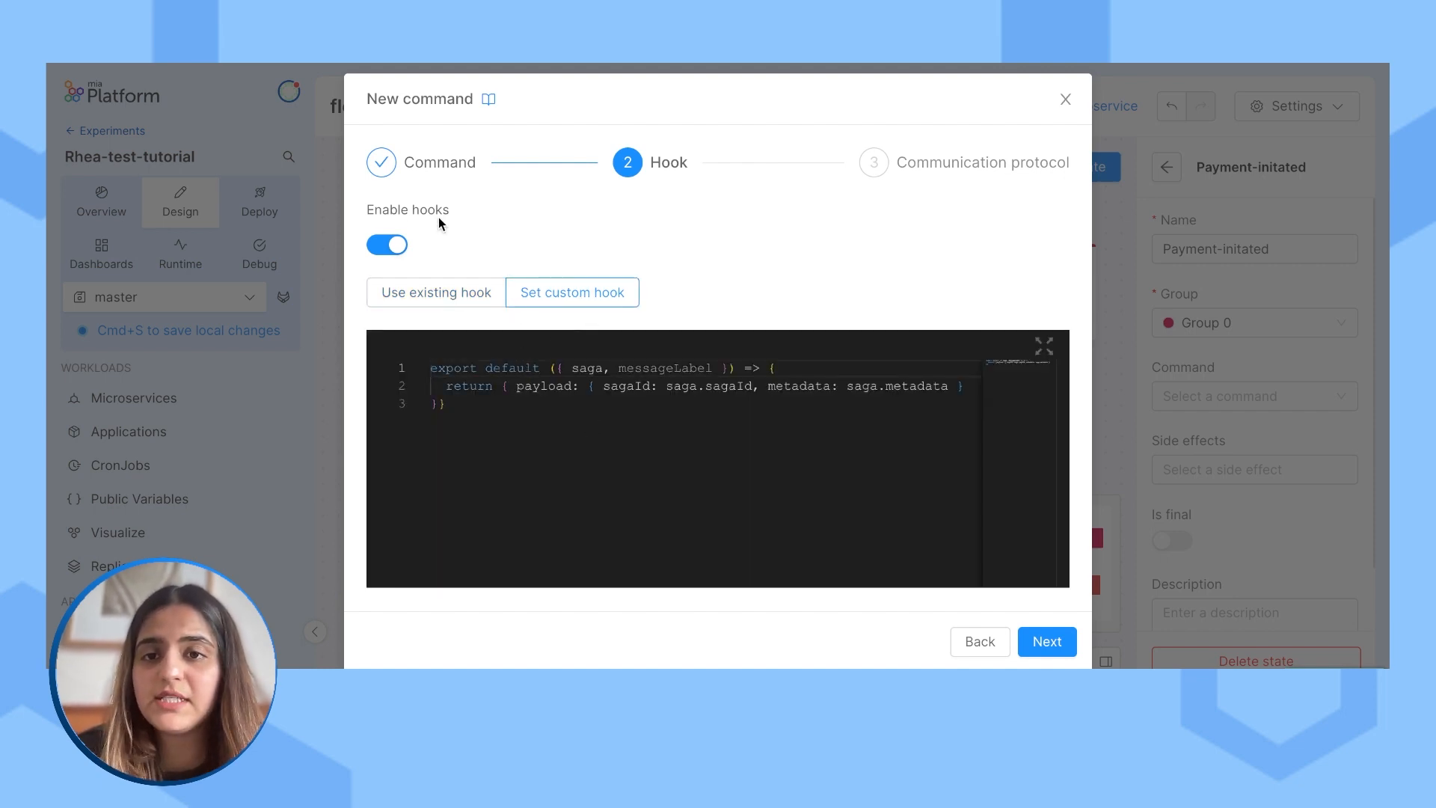
click(392, 249)
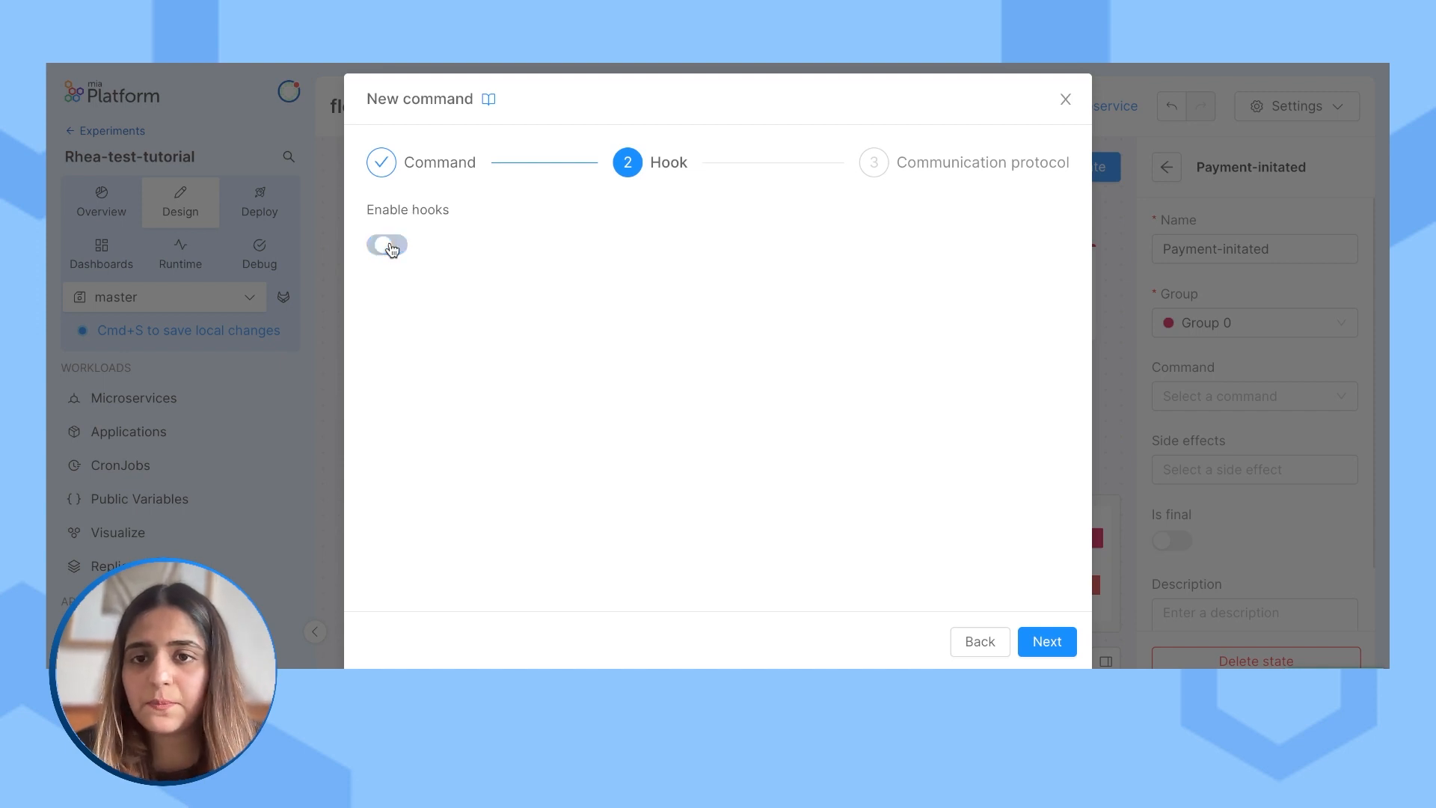
Step: Continue without a hook and choose to create a new communication protocol named "payments" for the command
click(1055, 643)
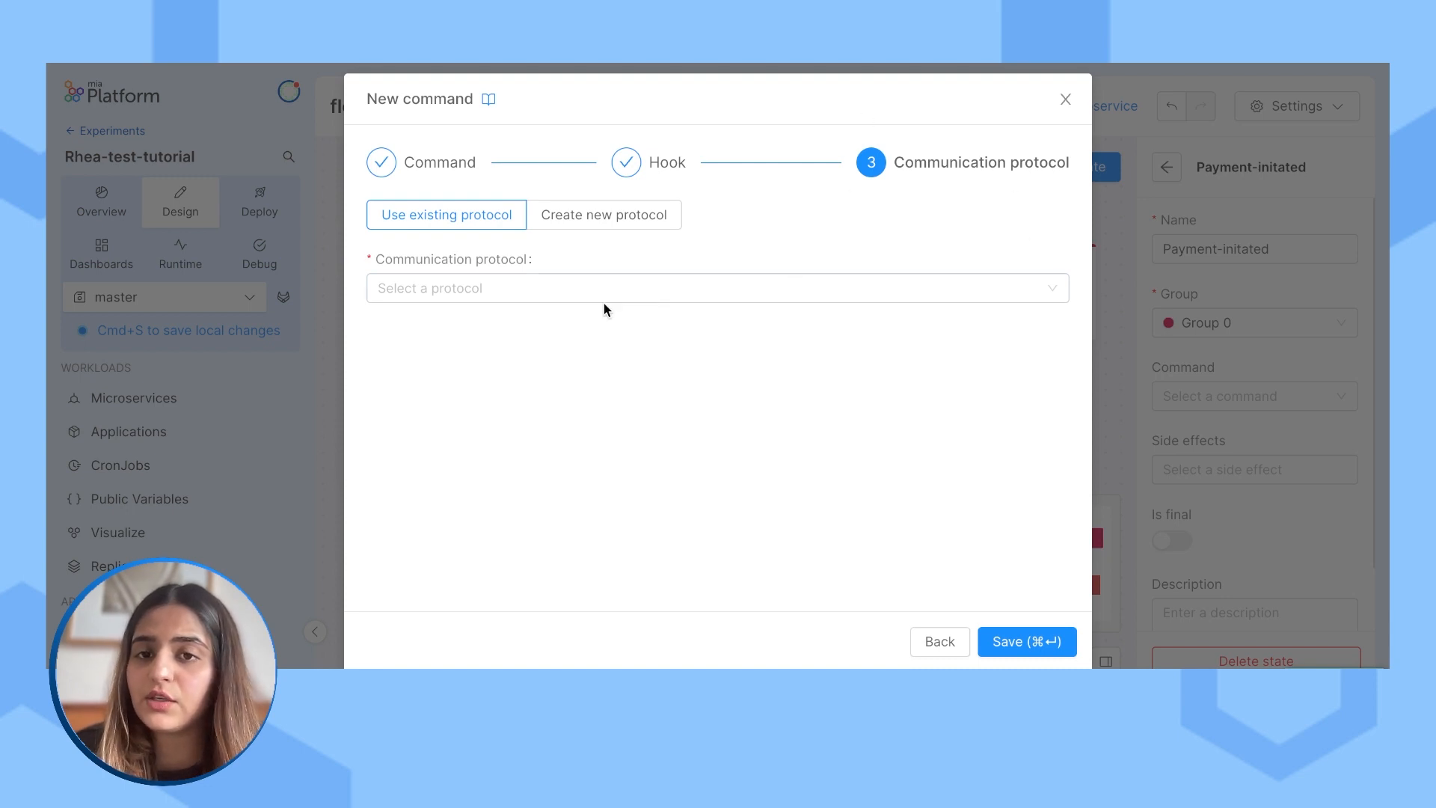
click(514, 292)
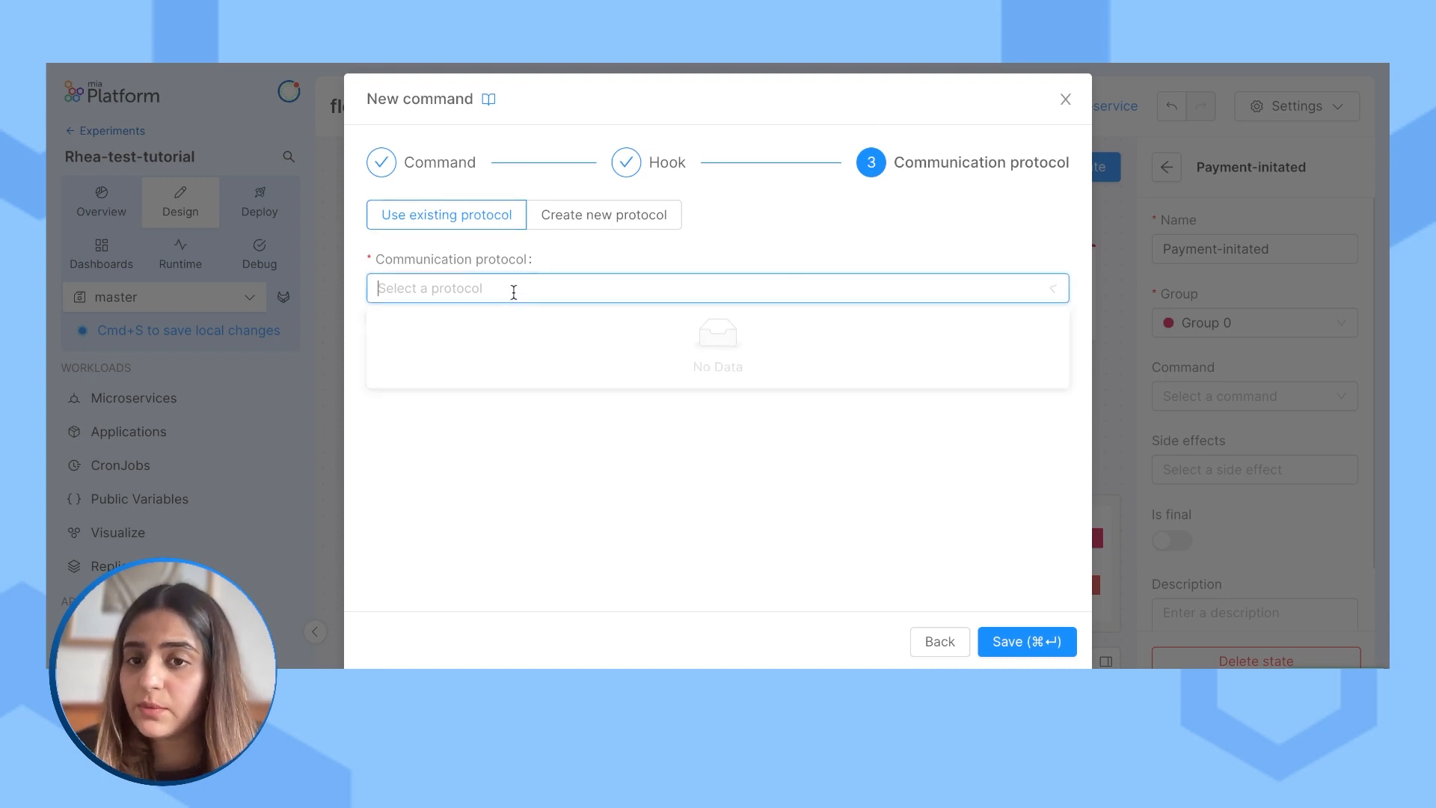
click(585, 228)
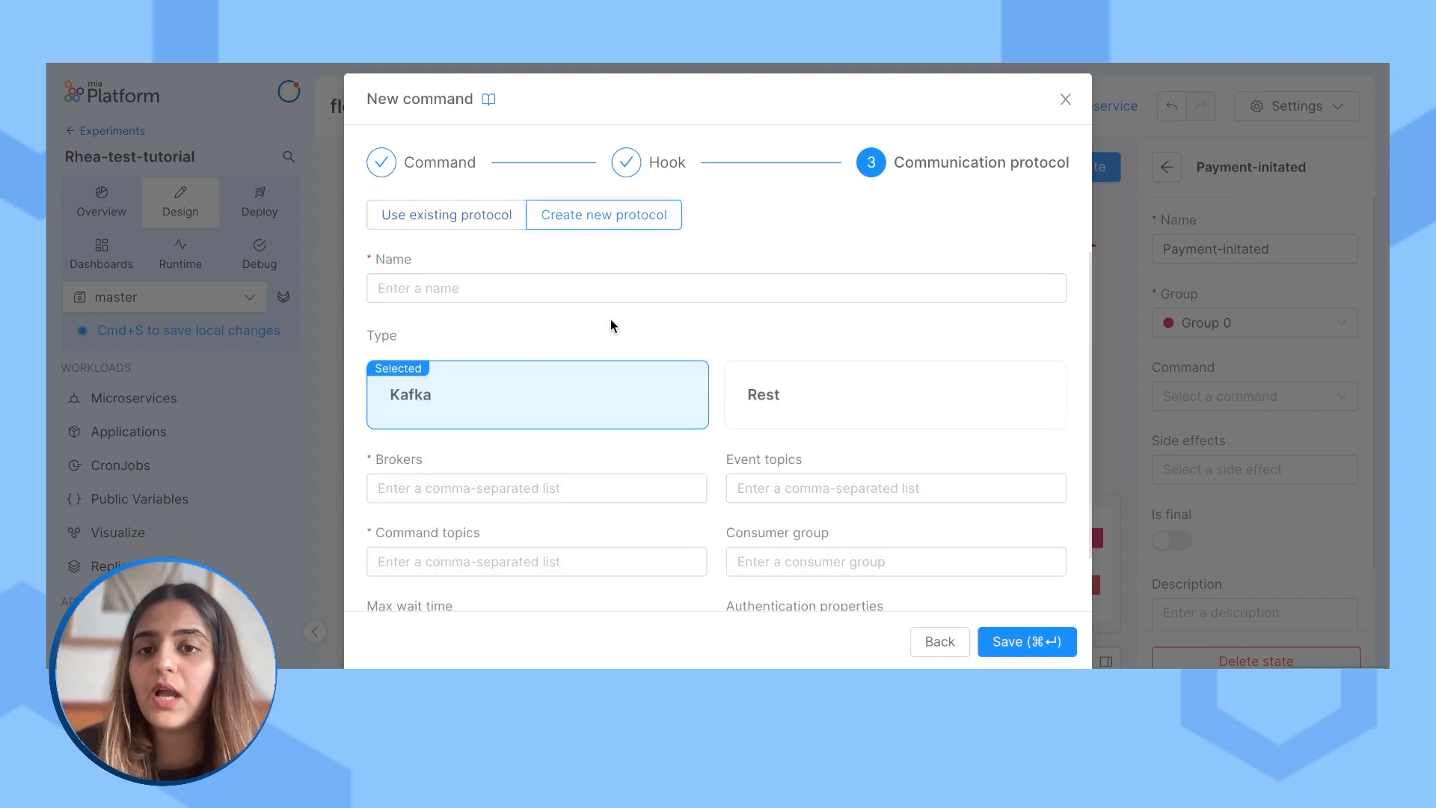
scroll(610, 318, down, 1)
scroll(611, 319, up, 1)
click(620, 273)
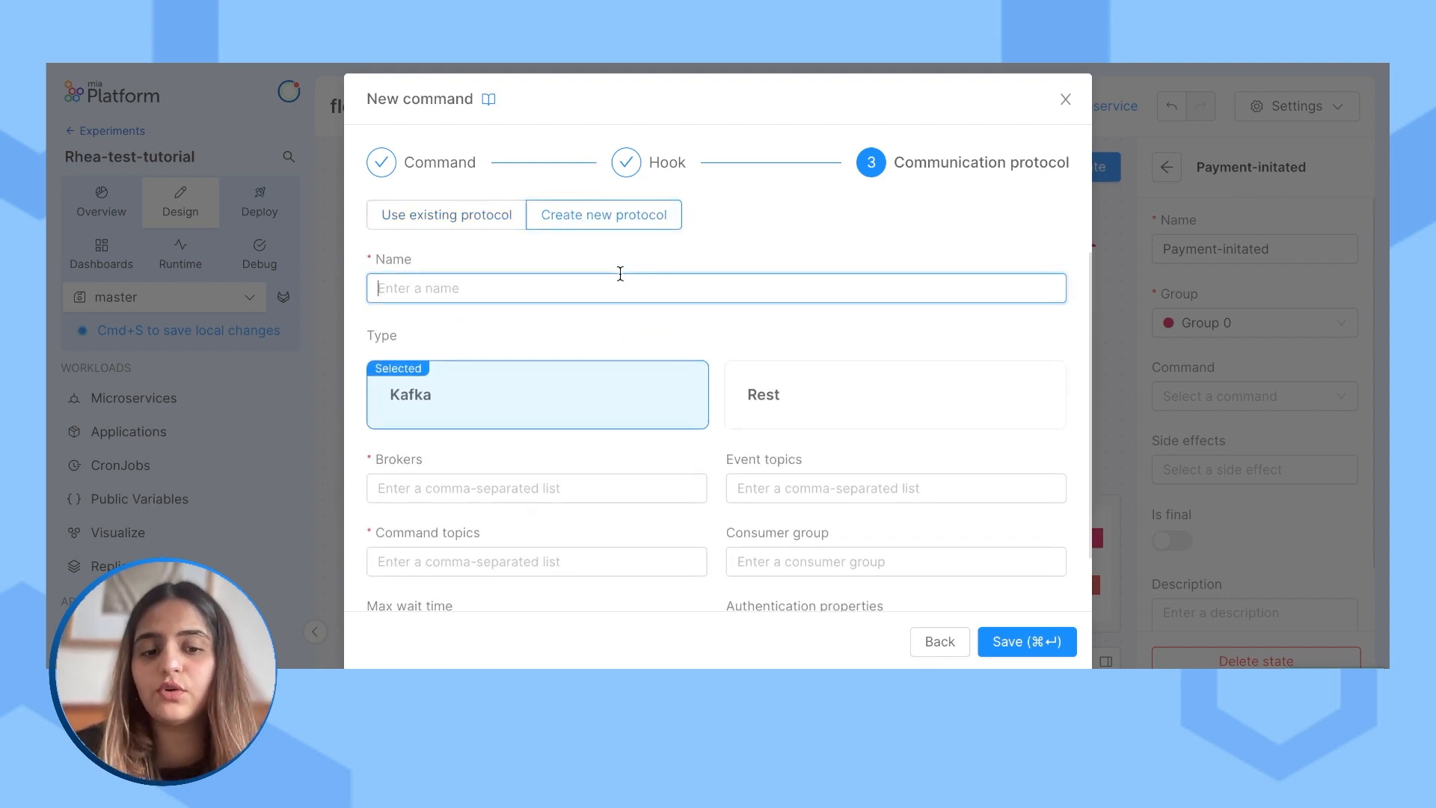
text(payments)
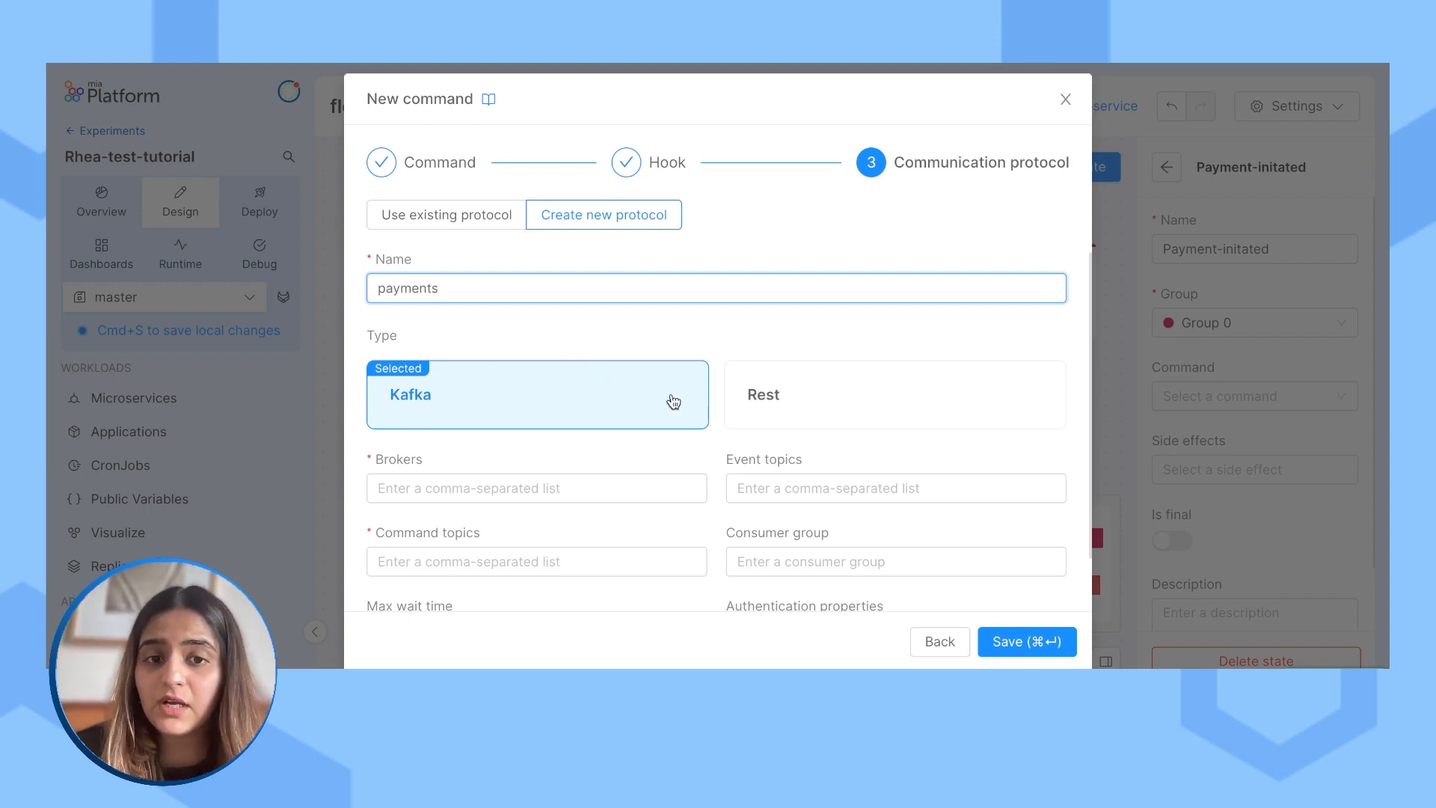
Step: Make the protocol type Rest over HTTP with endpoint "//result" and method POST, and save the command
scroll(749, 402, down, 1)
scroll(749, 402, down, 1)
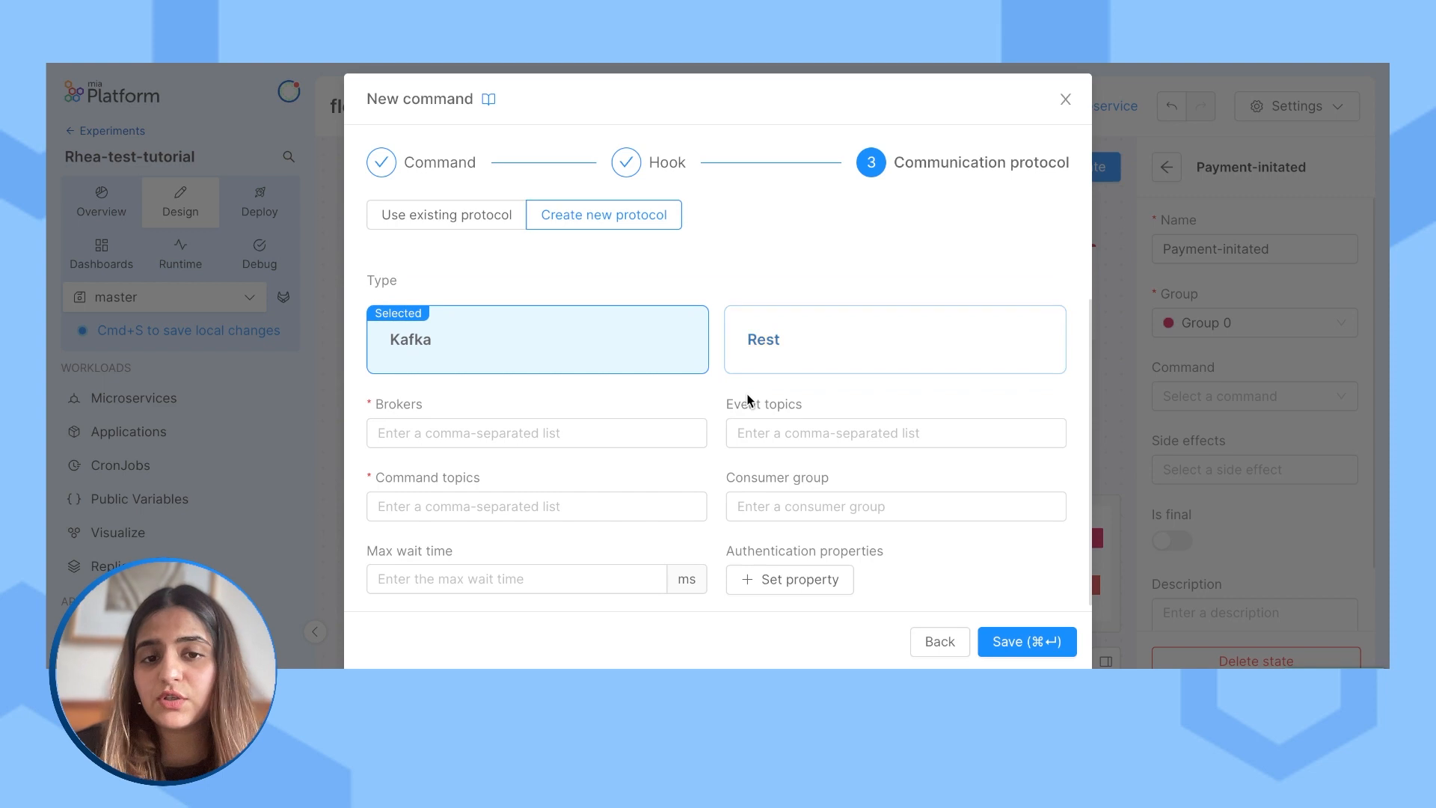
click(731, 352)
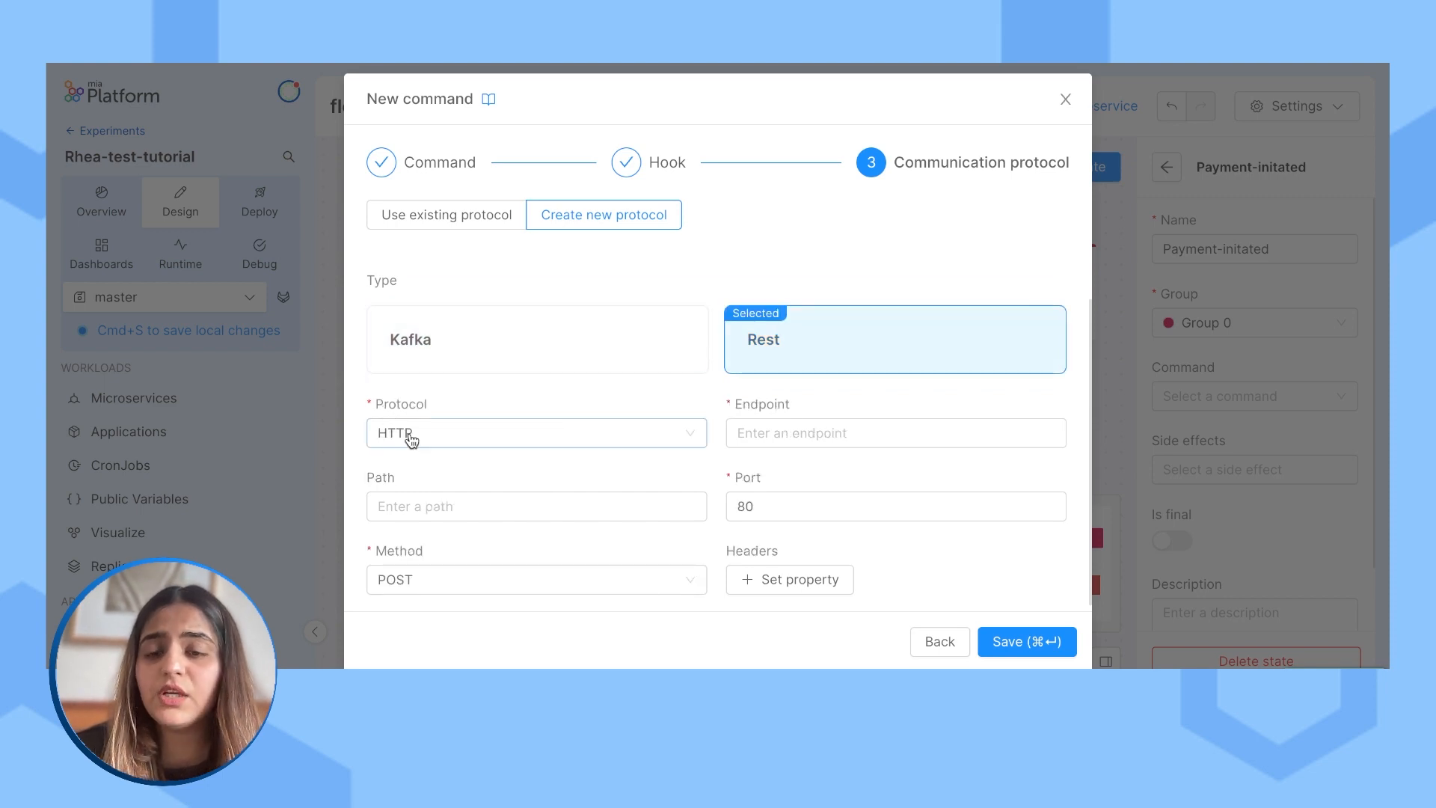
click(579, 431)
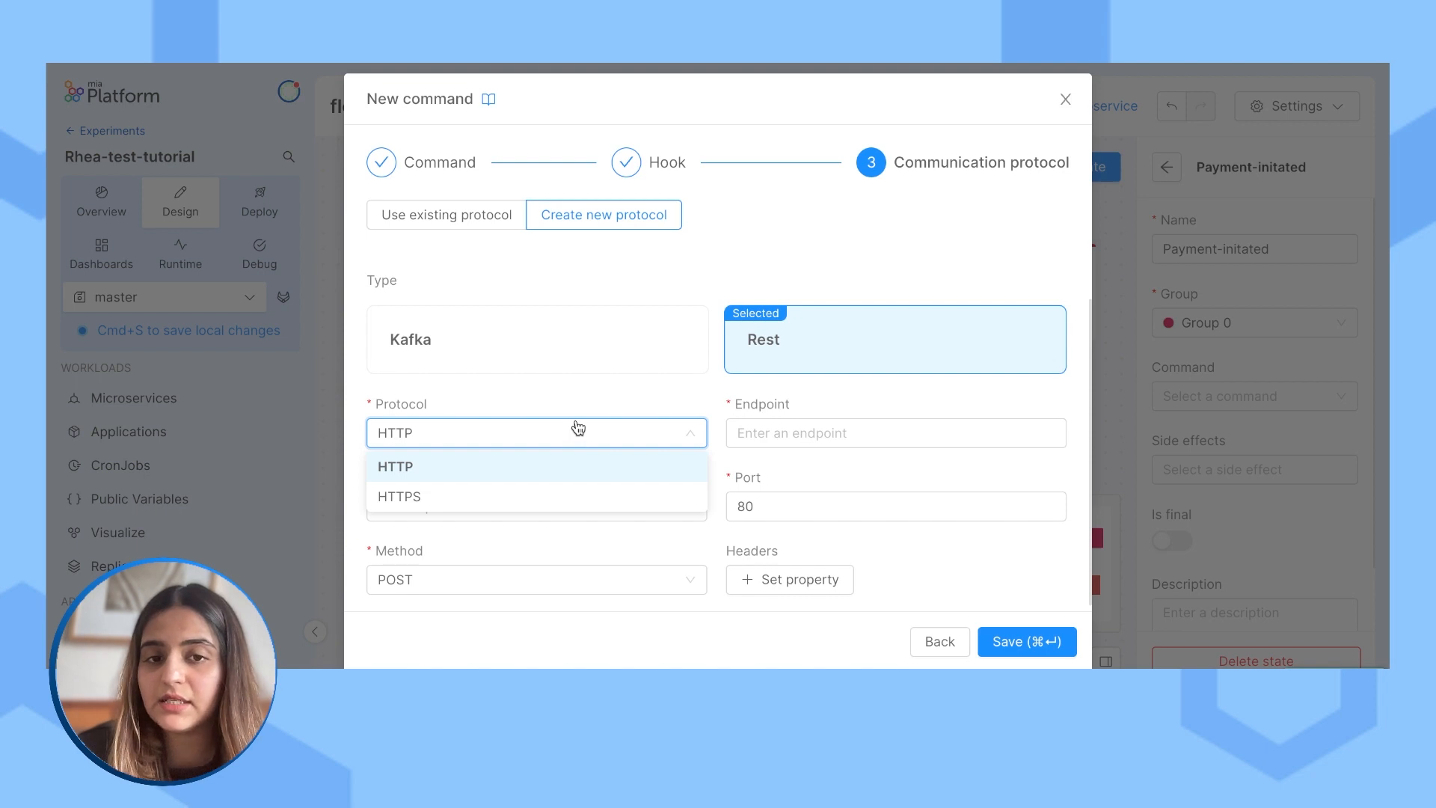
click(729, 433)
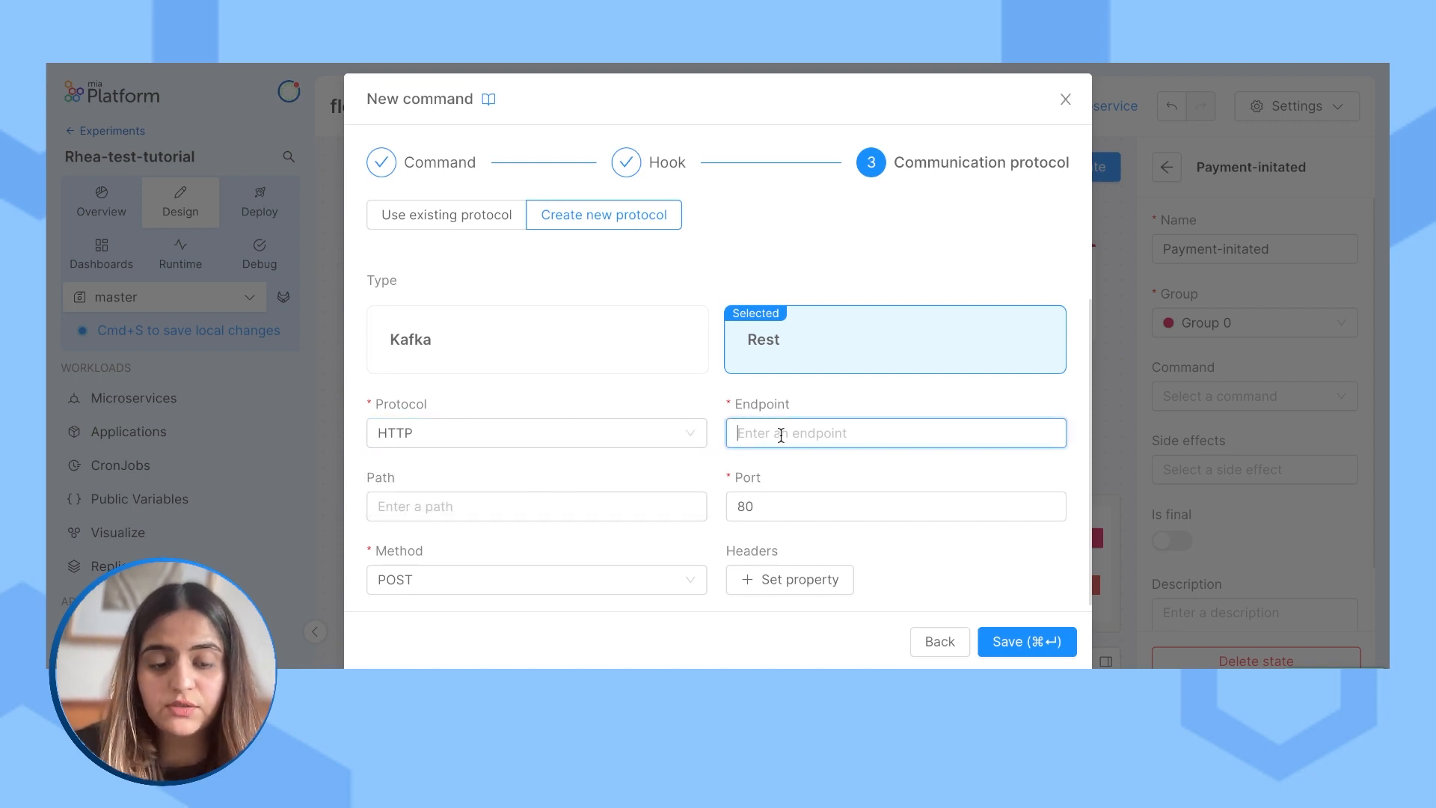
text(//result)
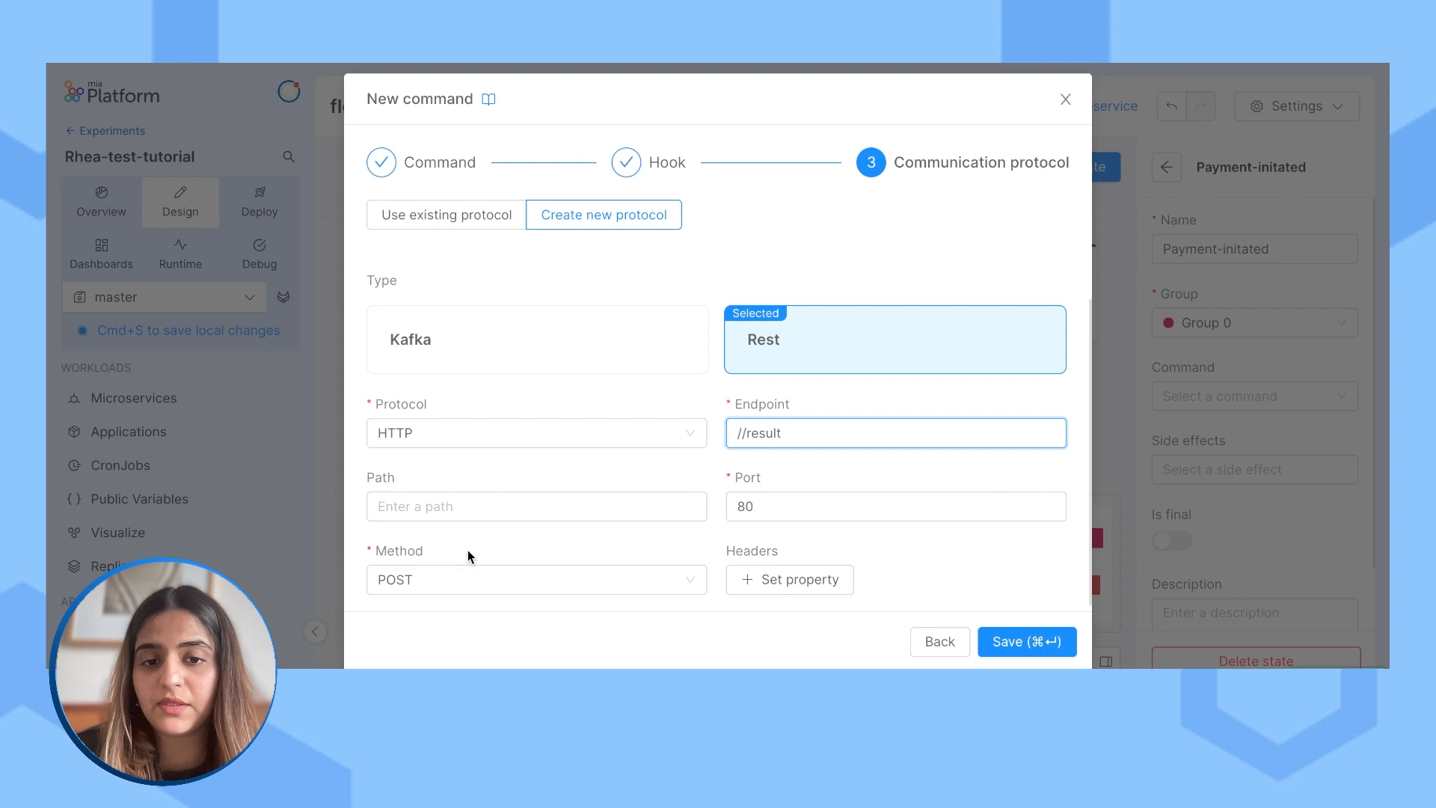
click(606, 581)
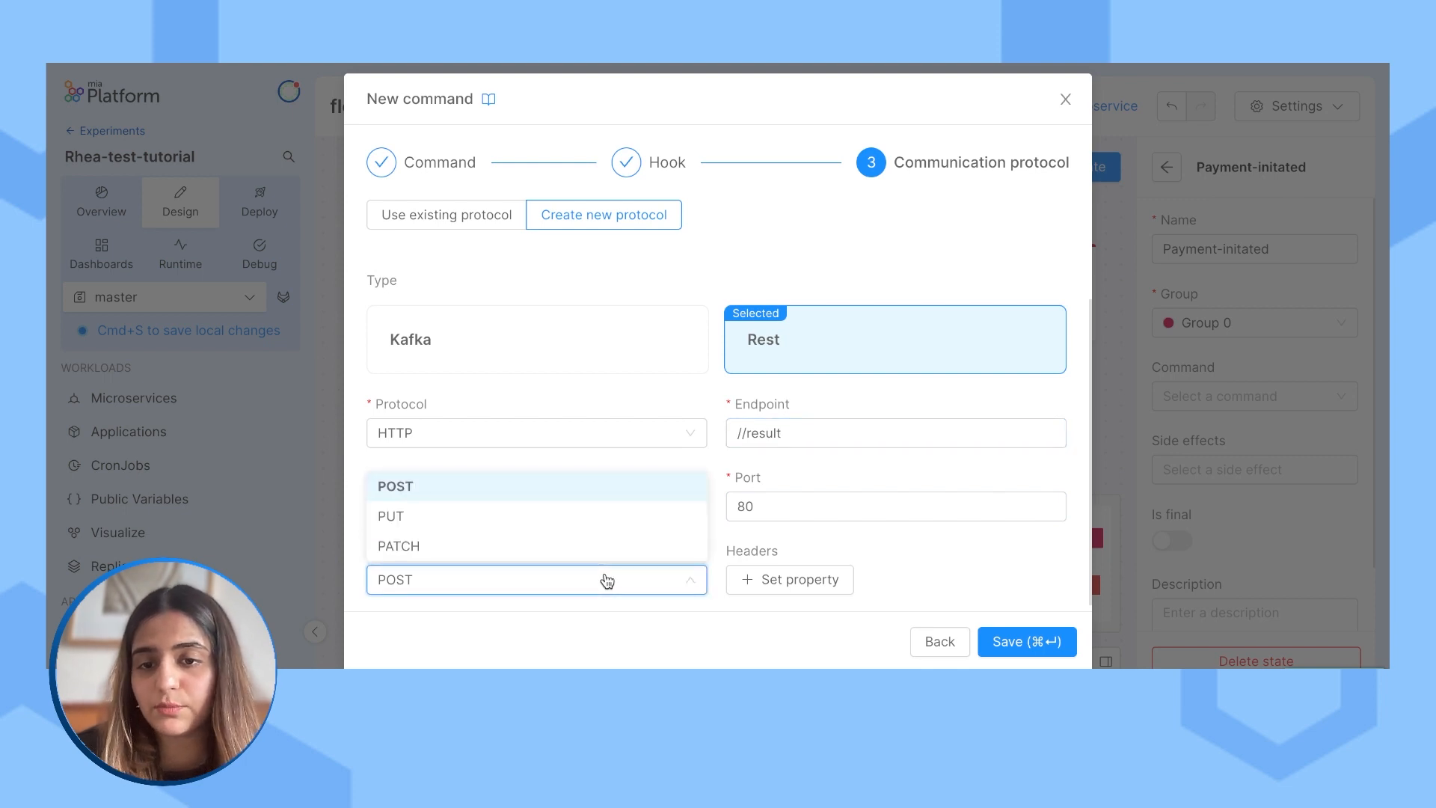
click(641, 582)
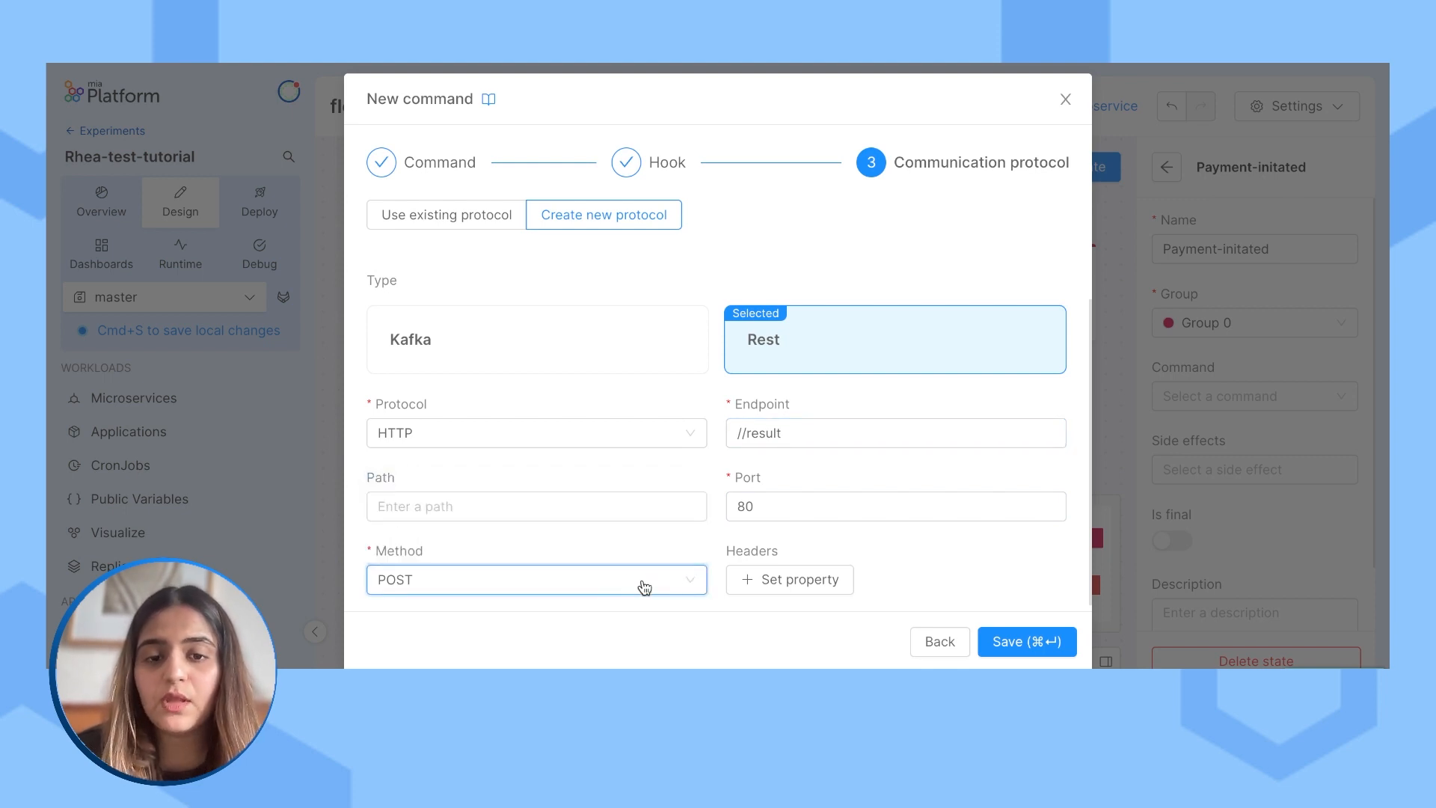
click(1035, 651)
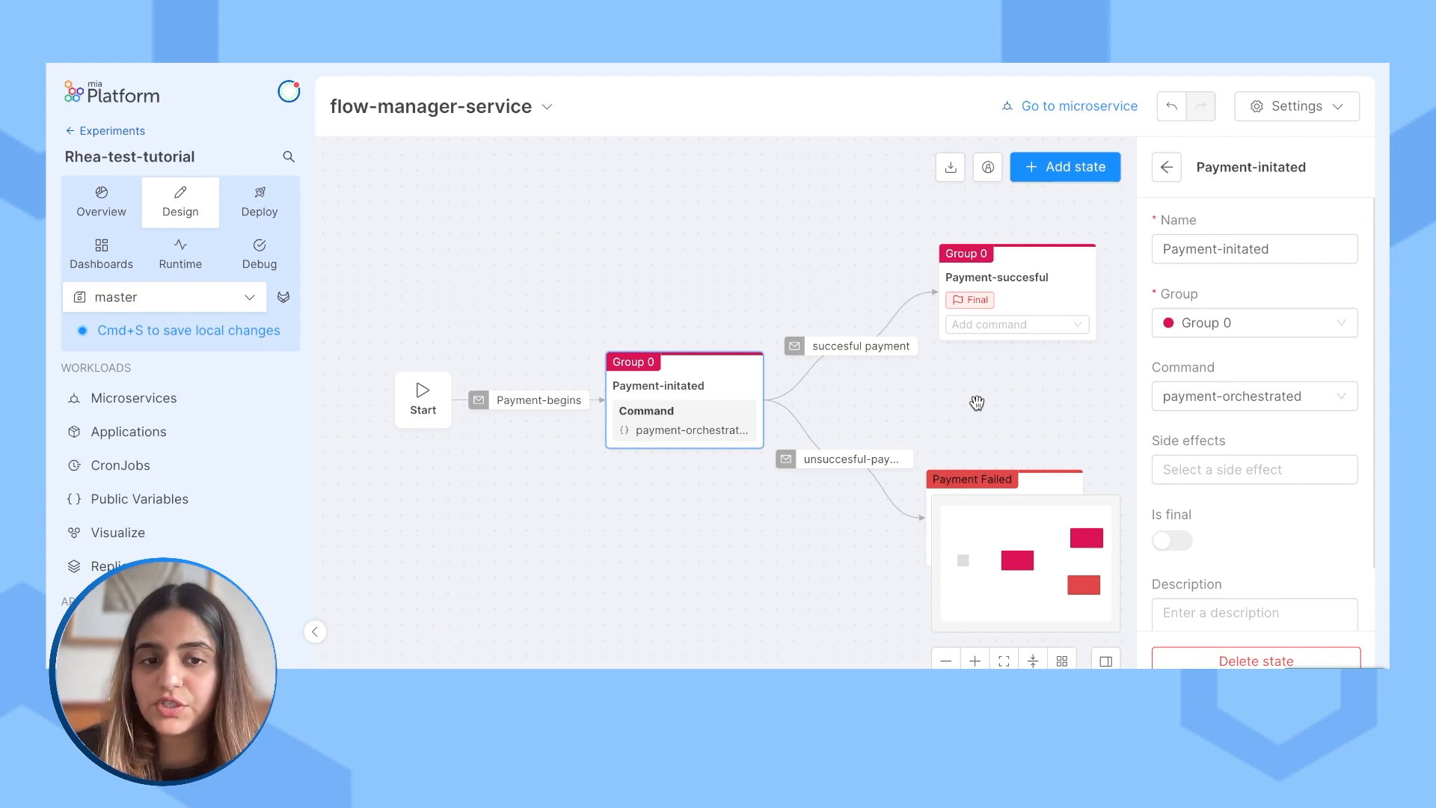
drag(984, 381, 953, 302)
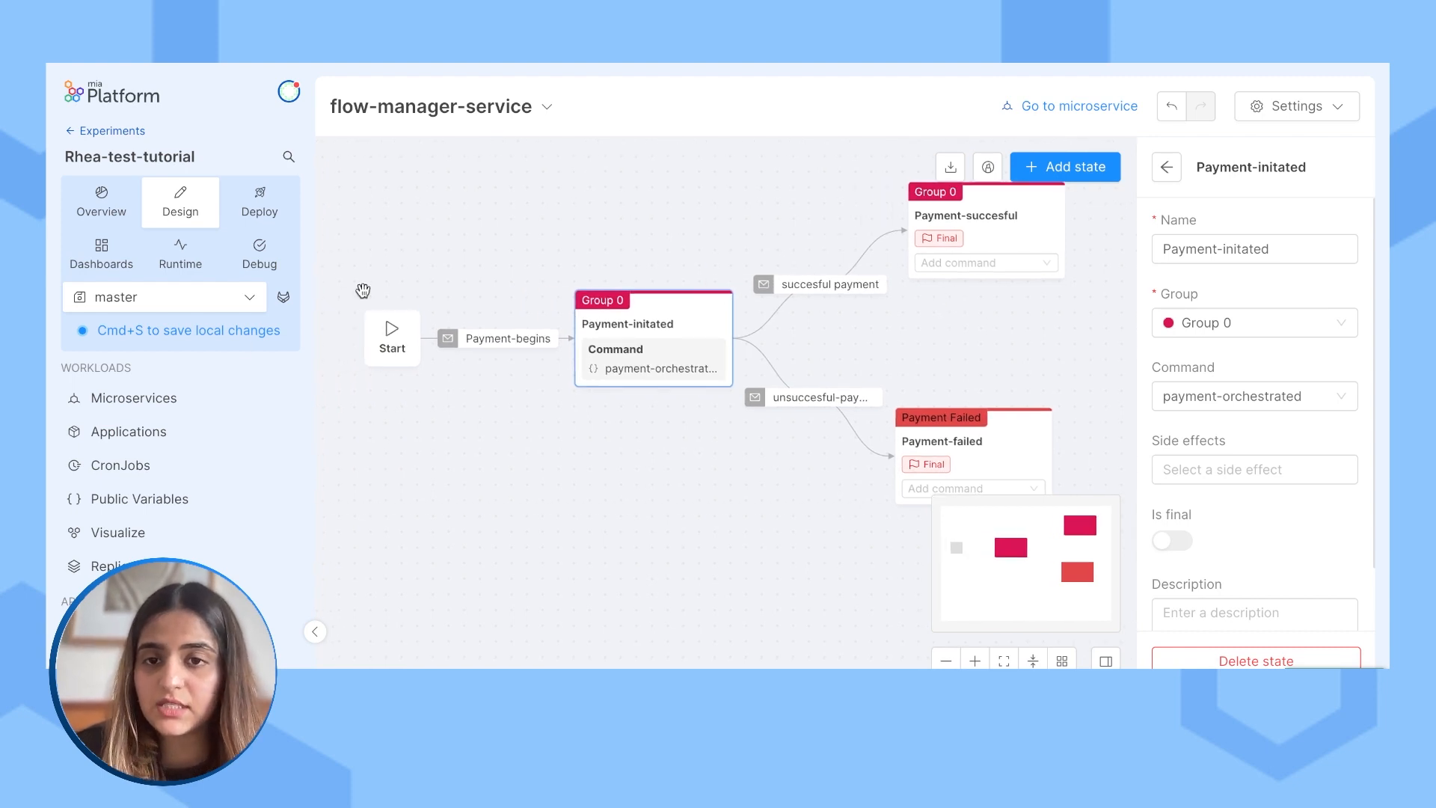